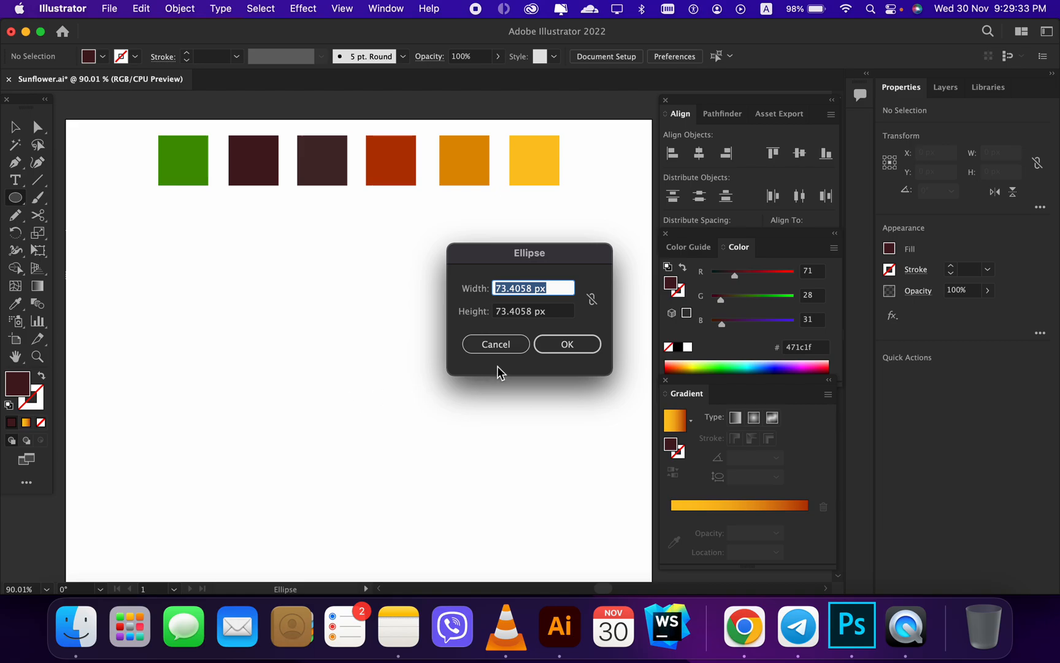
- Create a 50 × 50 px circle and center it horizontally and vertically on the artboard
text(50)
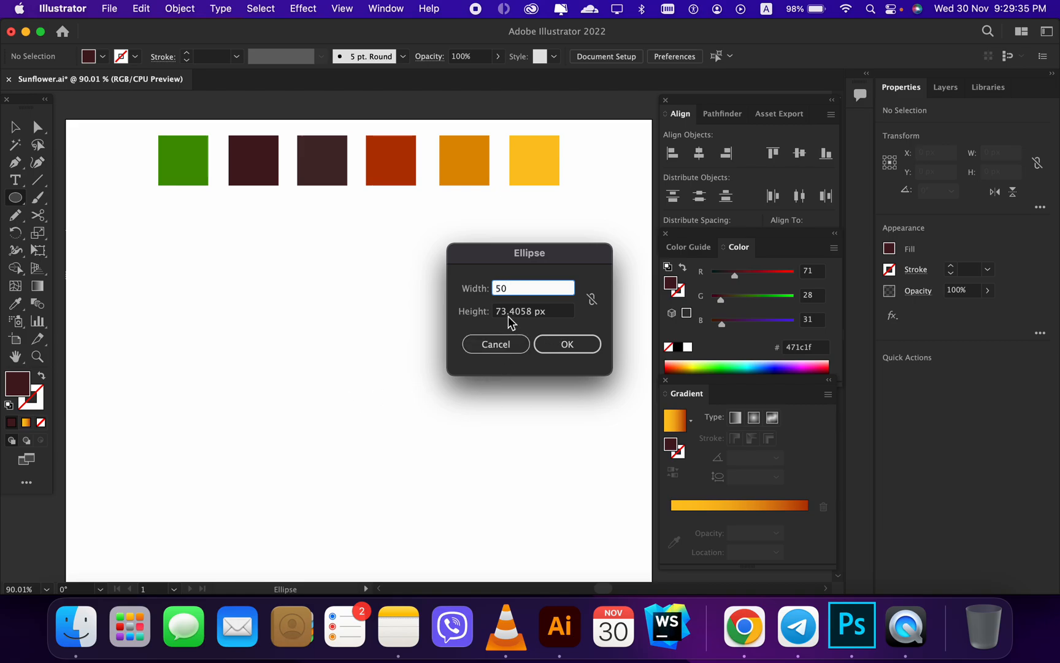
click(515, 312)
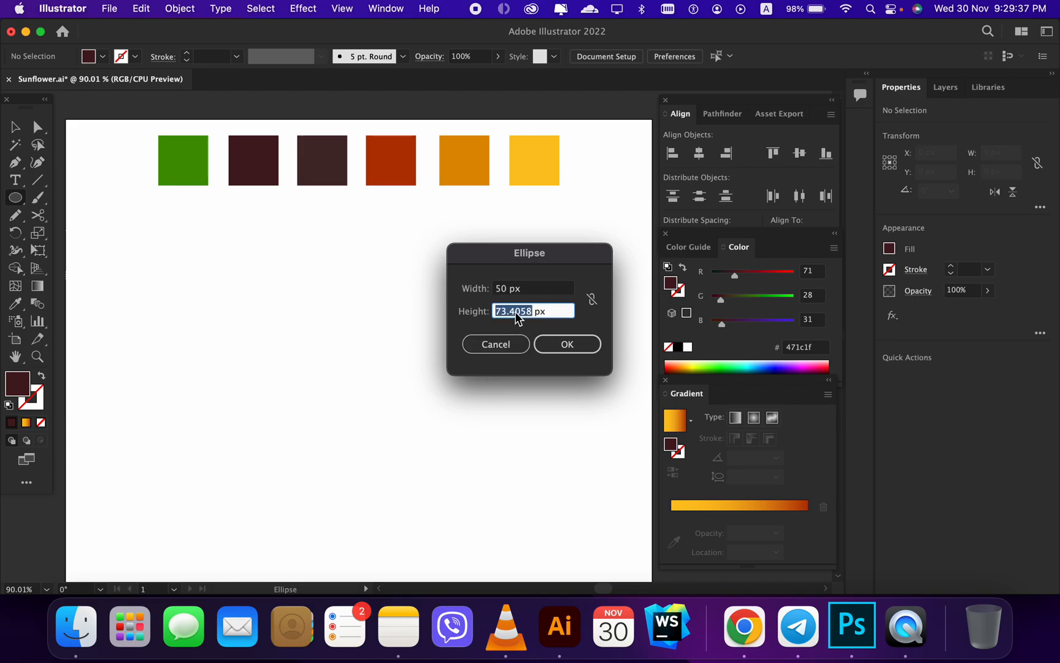
text(50)
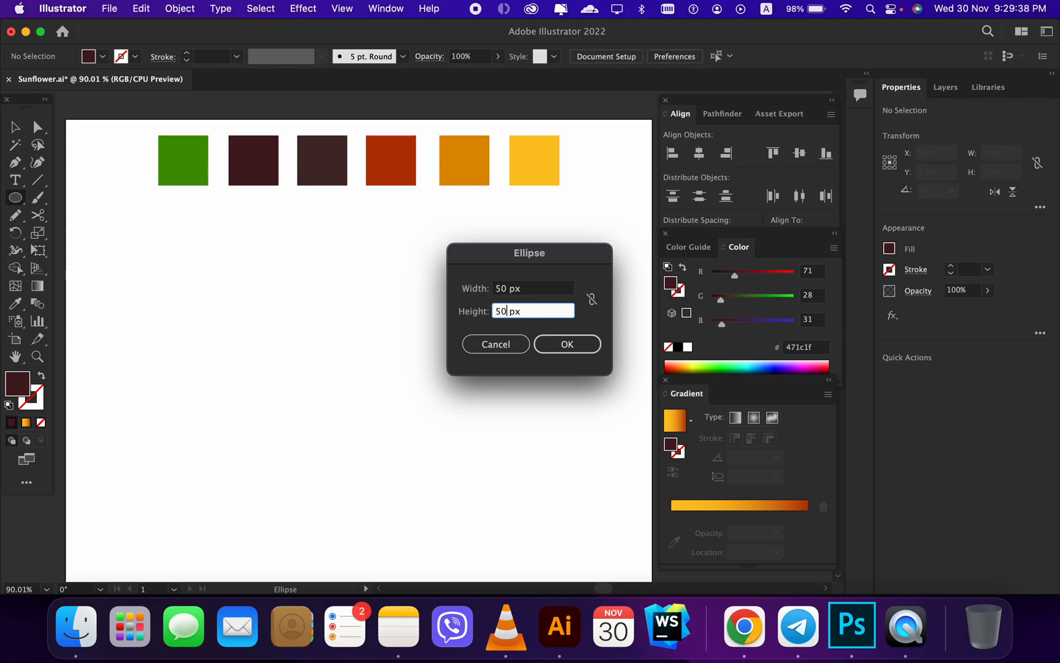
click(578, 346)
click(699, 153)
click(799, 153)
key(v)
click(492, 398)
click(362, 425)
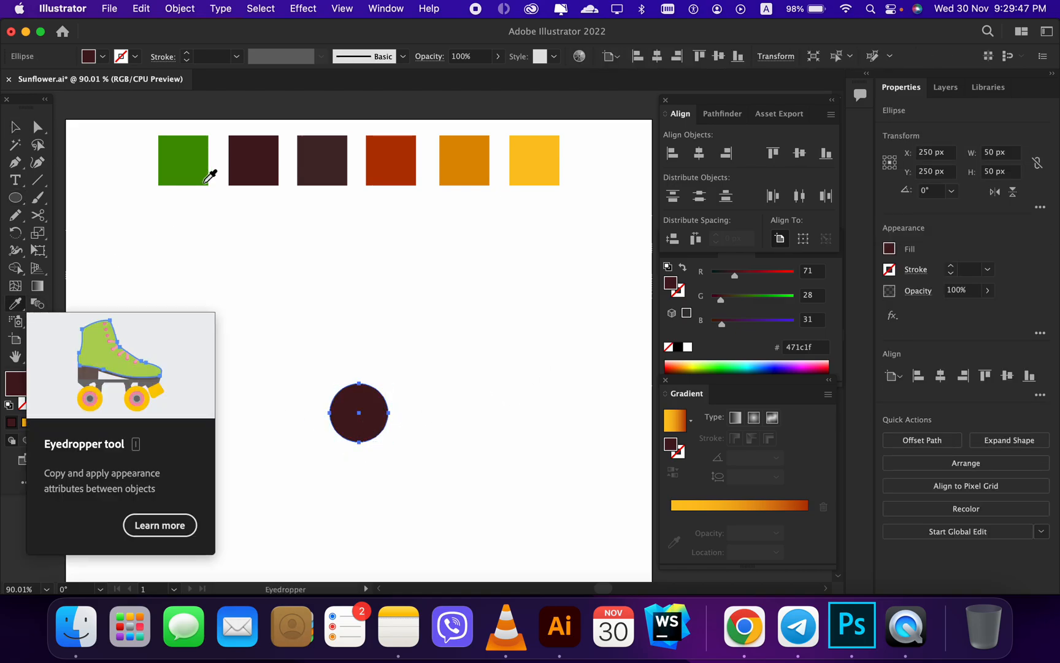
click(405, 365)
- Duplicate the circle above the original as two half-overlapping circles and intersect them into a petal shape
drag(350, 418, 381, 347)
drag(318, 297, 415, 370)
click(807, 156)
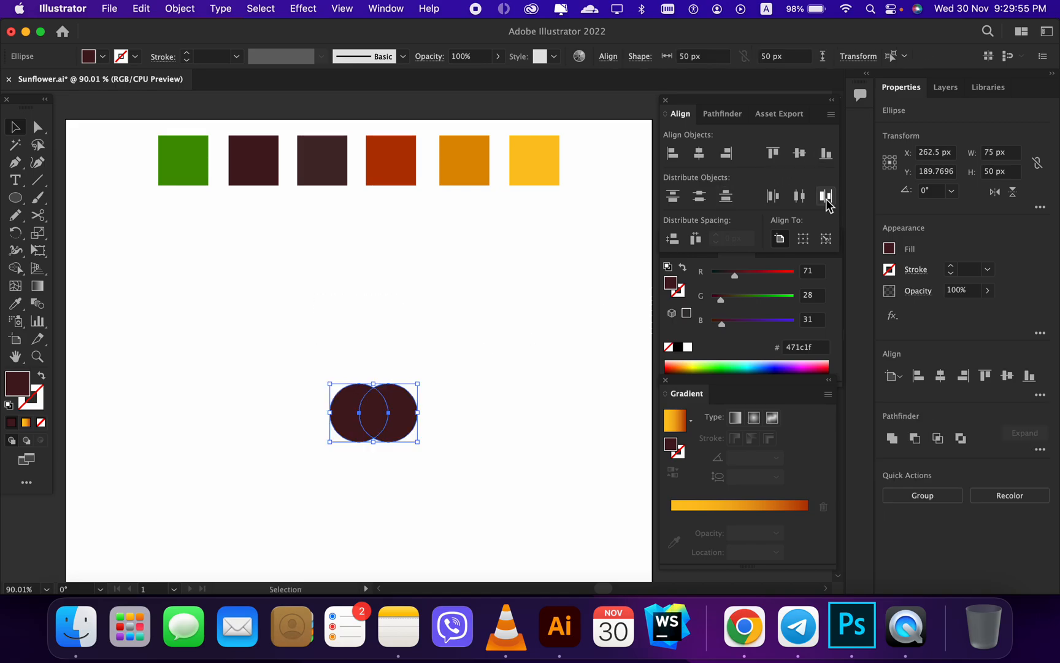
key(super+z)
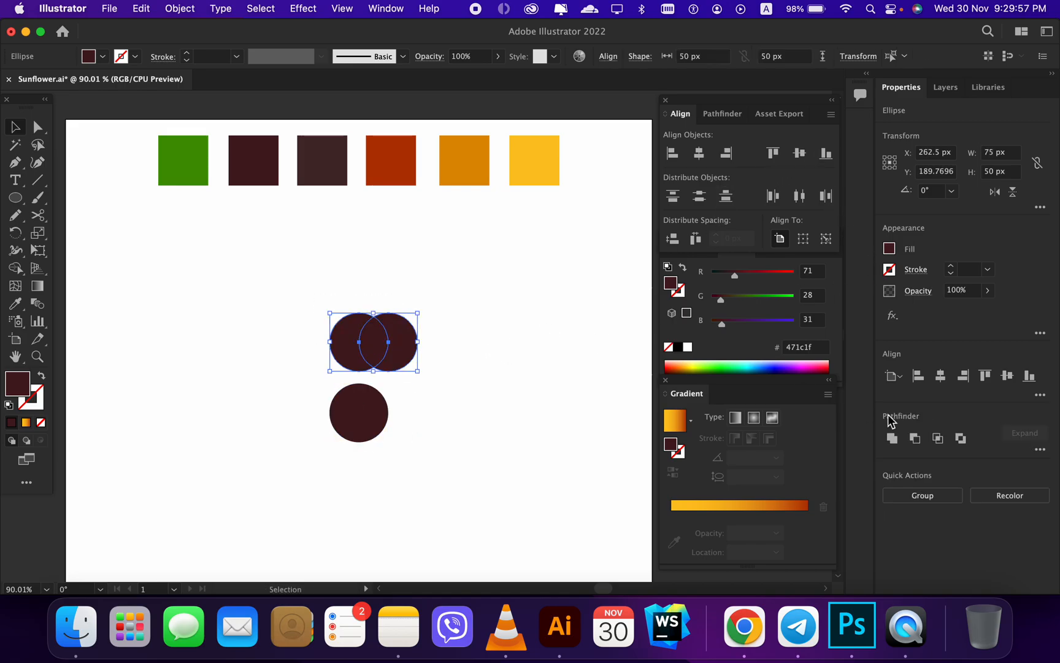
click(938, 438)
- Move the petal down to overlap the circle's upper edge and align both shapes to the artboard's horizontal center
click(484, 373)
mouse_move(370, 364)
mouse_down()
mouse_move(361, 375)
mouse_move(359, 360)
mouse_move(359, 377)
mouse_up()
drag(303, 341, 392, 417)
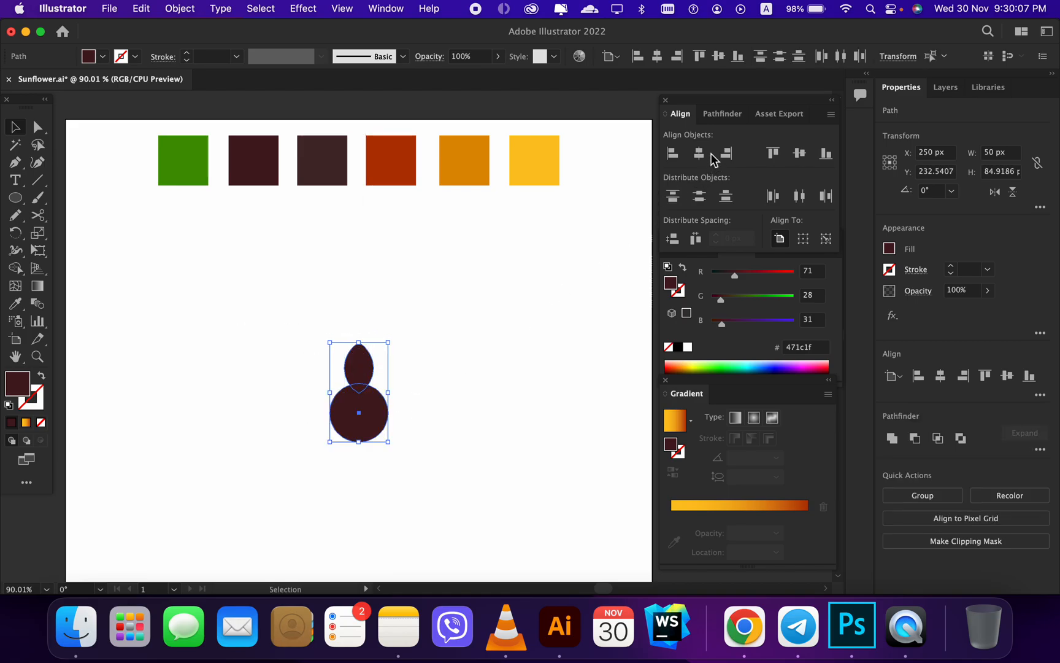
click(388, 389)
- Resize the petal to 17 px wide and 55 px high
click(366, 367)
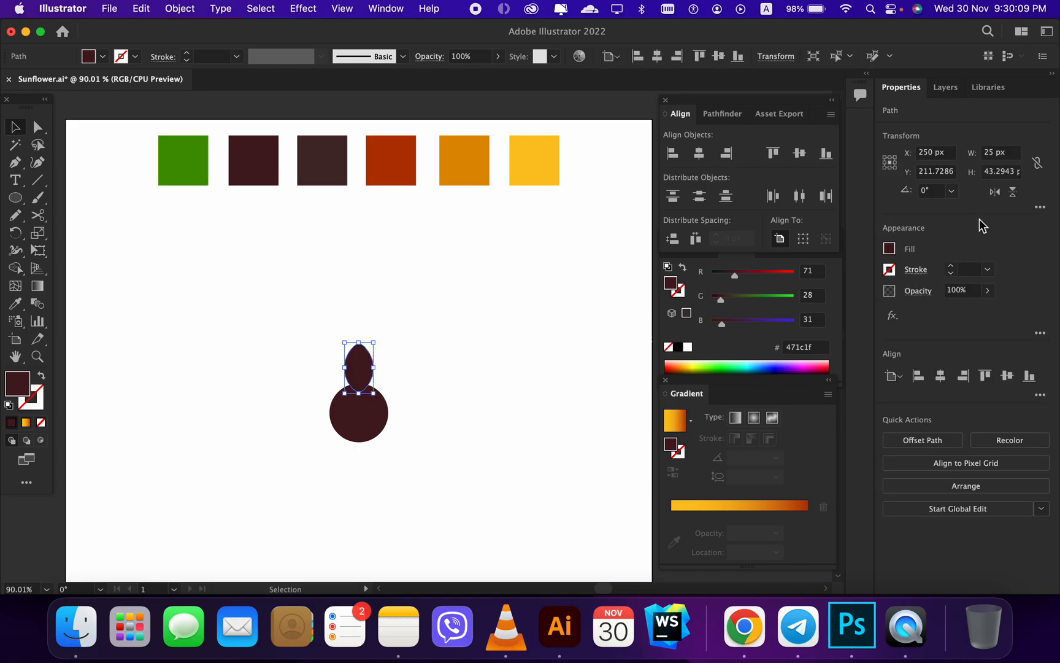
click(995, 171)
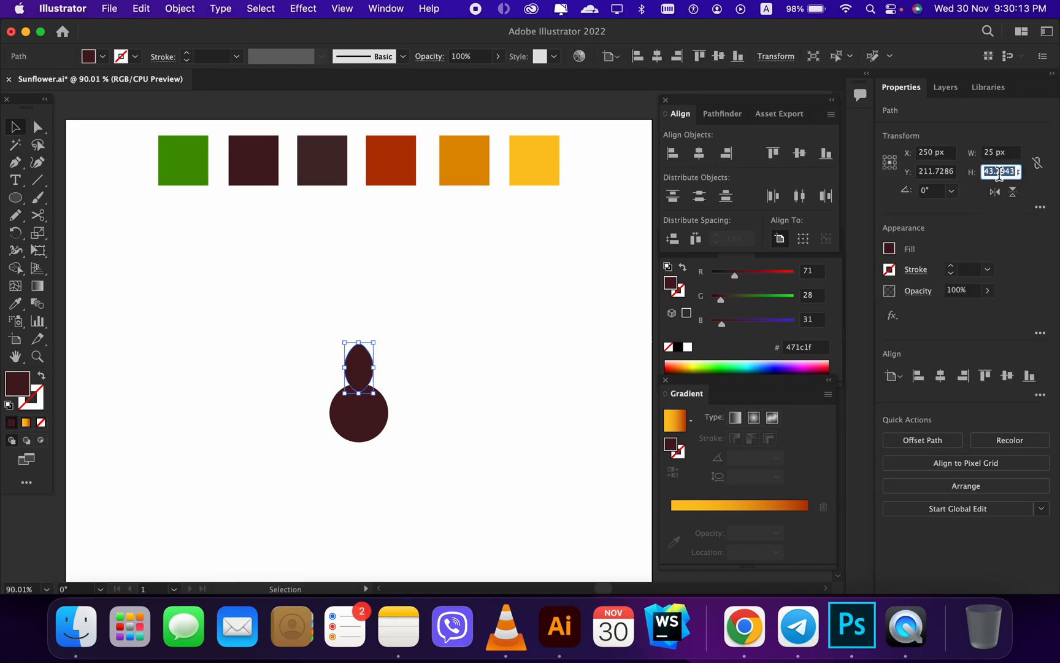
text(55)
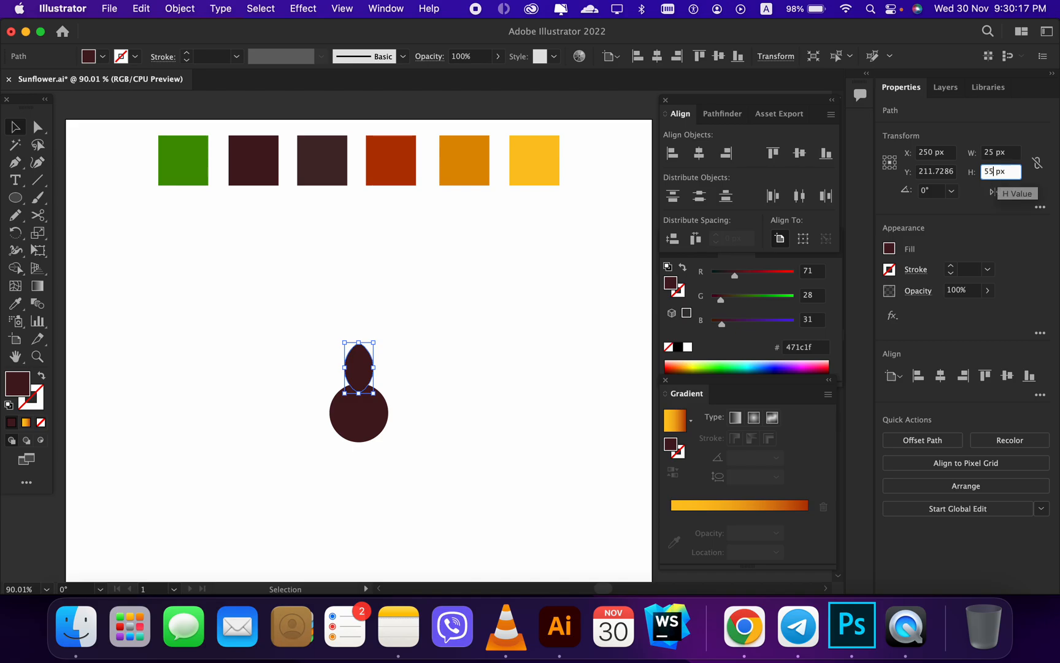
click(990, 153)
text(17)
key(Return)
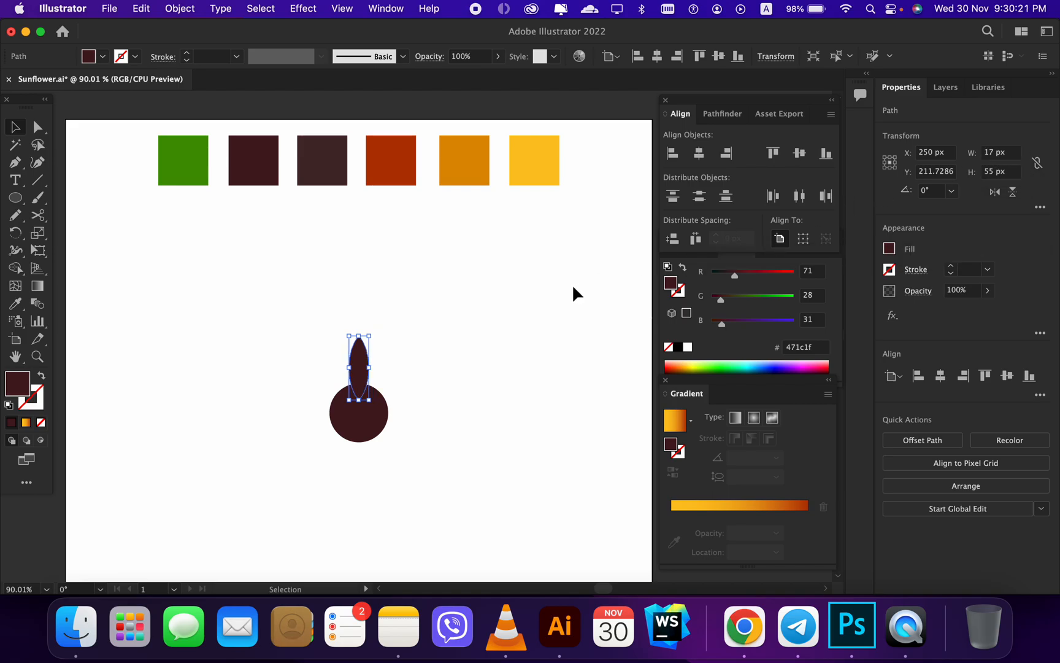
click(400, 359)
- Fill the petal with the linear yellow-to-red gradient and set the gradient angle to -90°
click(363, 370)
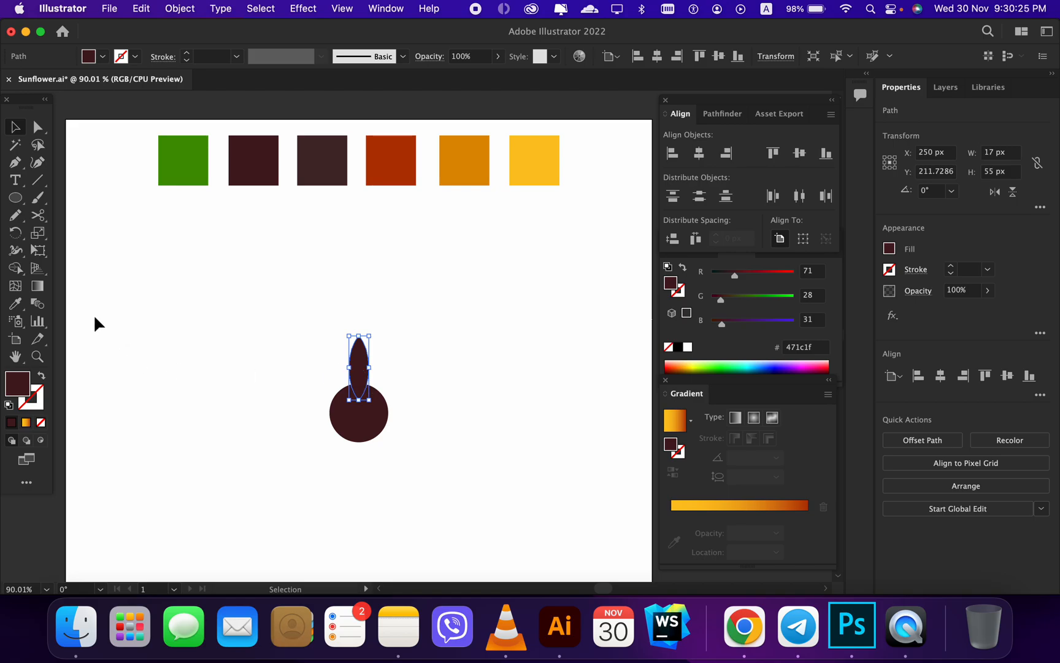
click(38, 289)
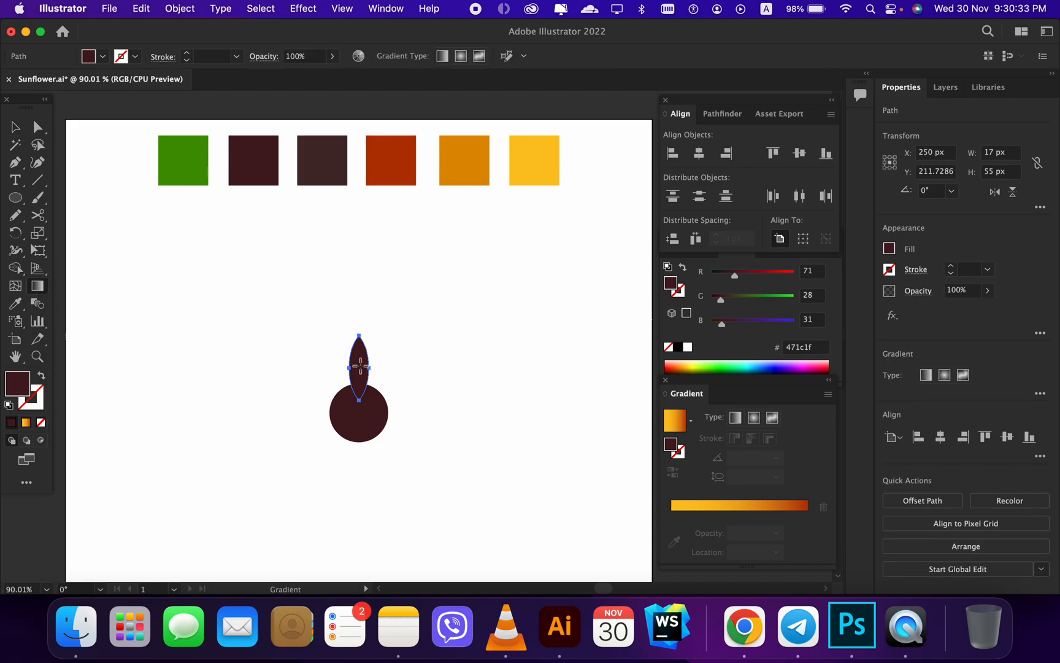
click(360, 366)
key(v)
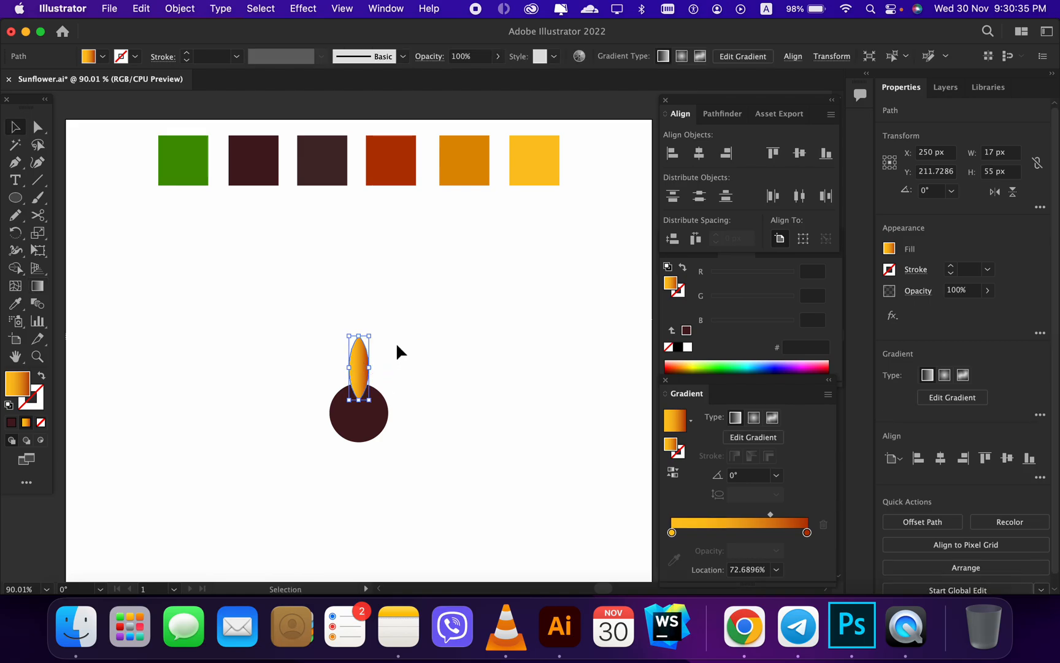
click(397, 350)
click(355, 367)
click(777, 475)
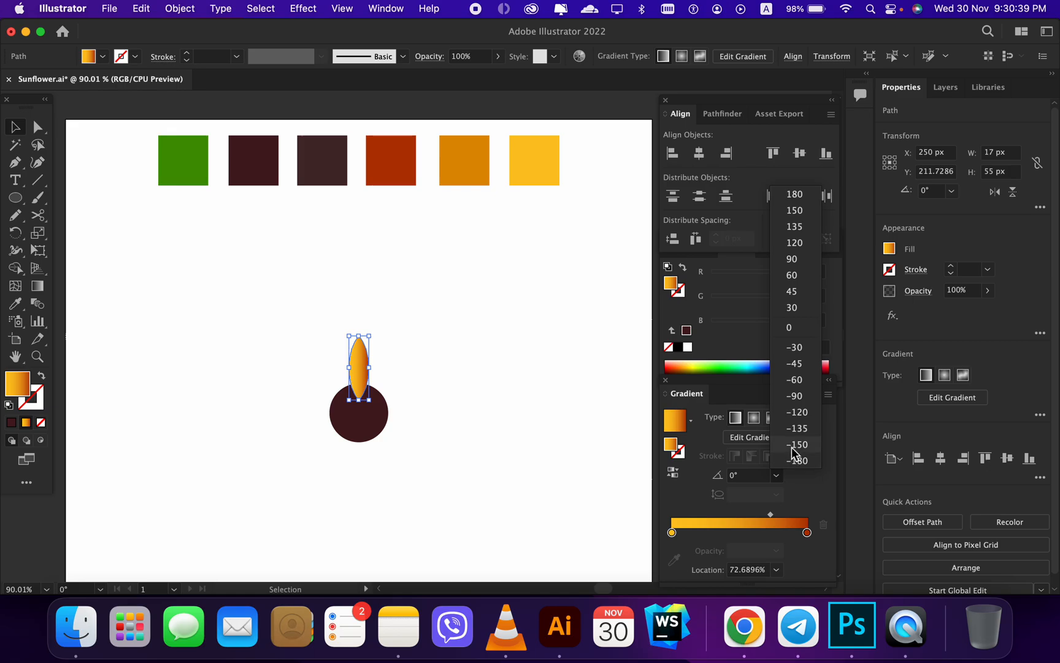
click(797, 398)
click(509, 396)
click(366, 379)
- Draw a curved Pen line, about 5 × 37 px, along the petal's right side down to its base tip
scroll(366, 382, up, 2)
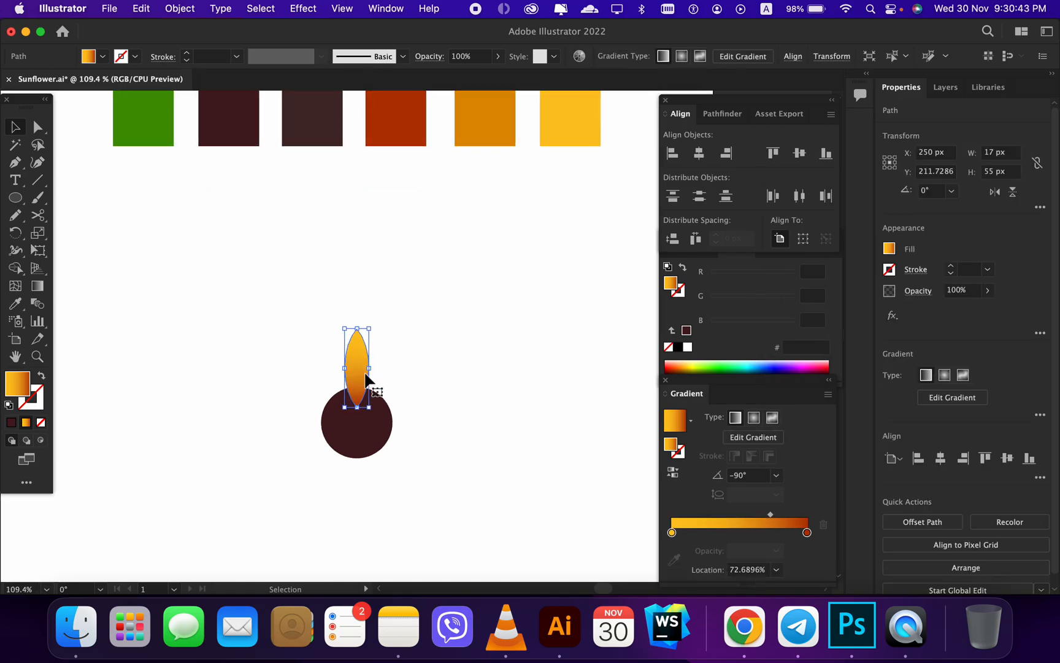
scroll(392, 382, up, 2)
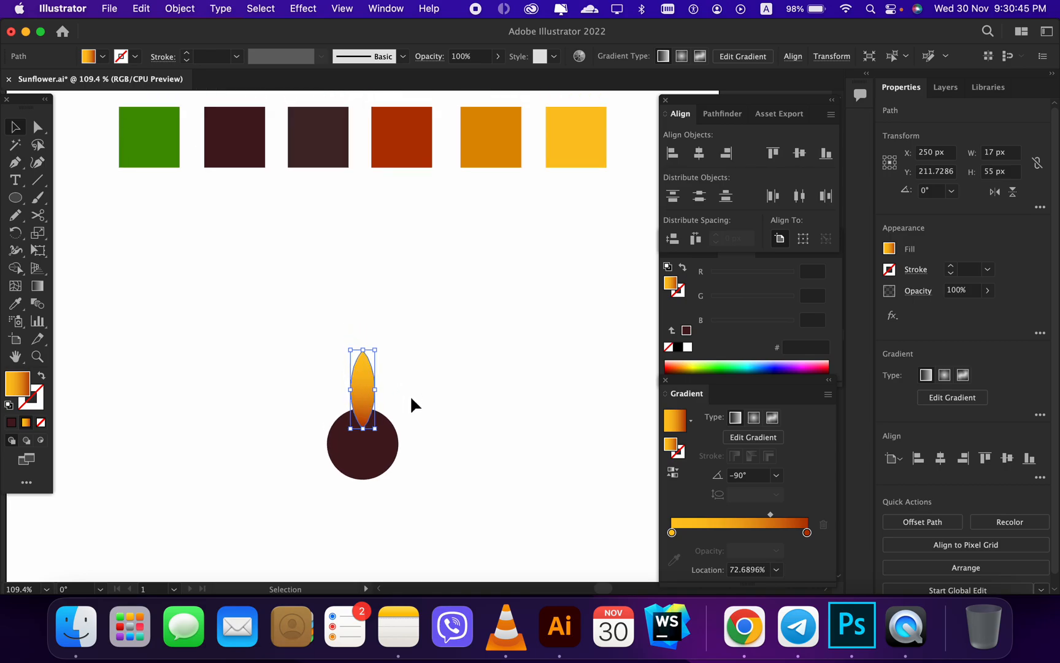
click(411, 397)
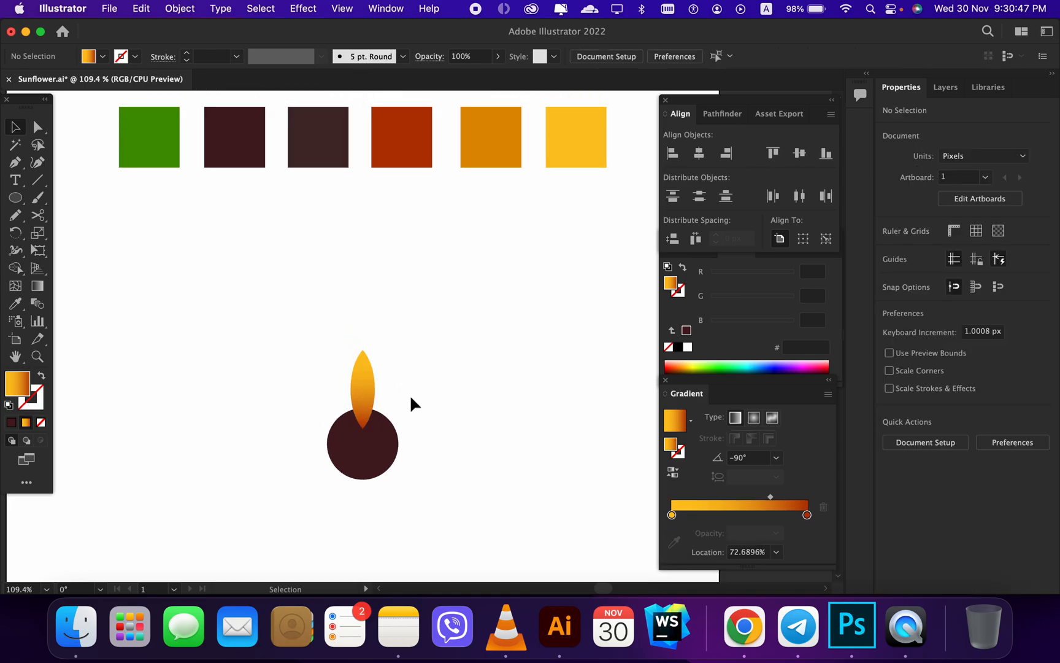
key(p)
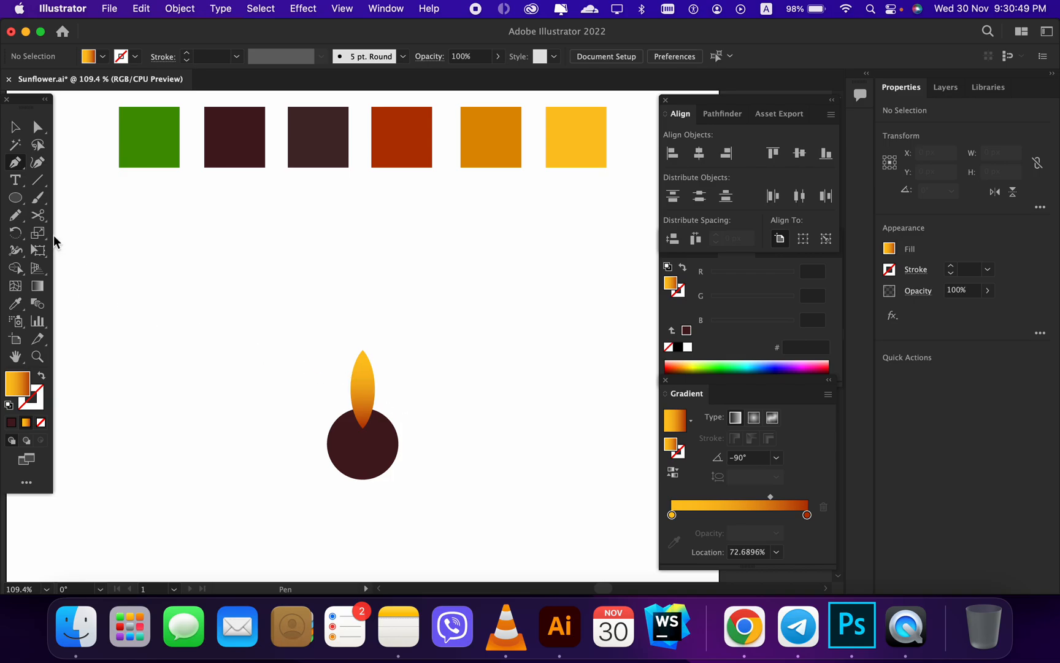
right_click(20, 167)
click(14, 168)
scroll(368, 386, up, 2)
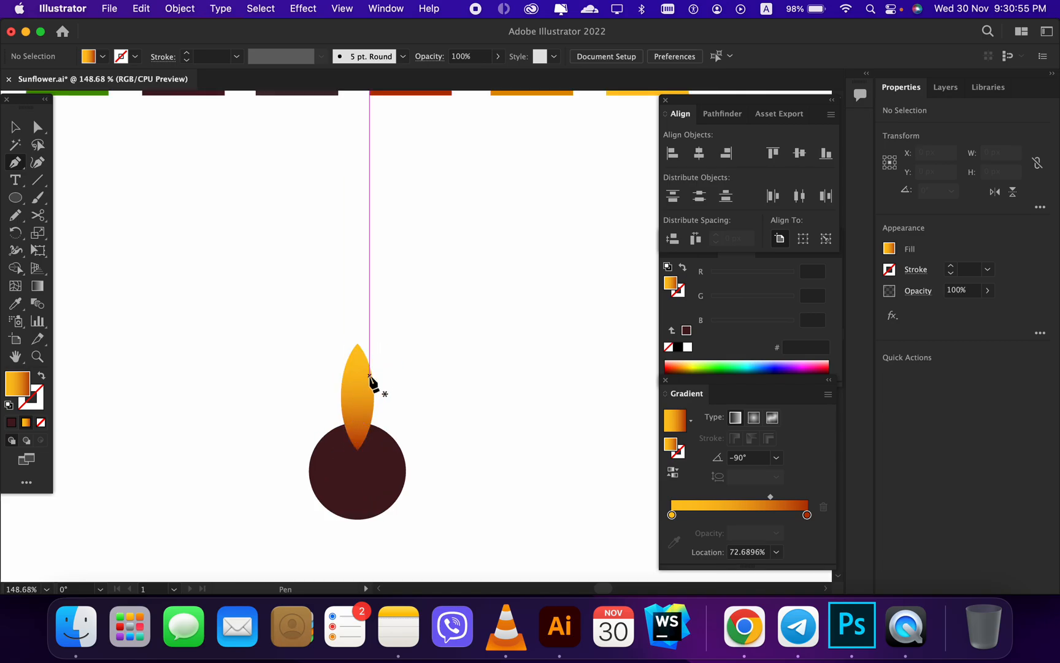
click(364, 378)
drag(358, 450, 344, 494)
- Sample the yellow swatch for the curved line and make it the stroke color with no fill
key(v)
click(14, 303)
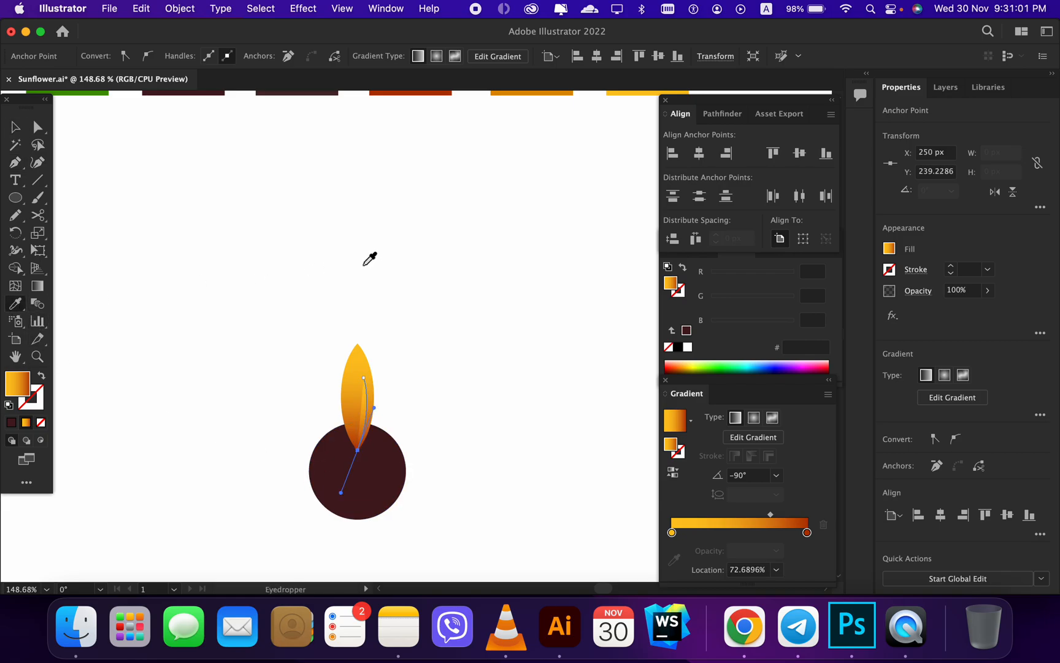
scroll(533, 203, up, 2)
click(603, 137)
scroll(398, 331, down, 2)
key(v)
click(41, 375)
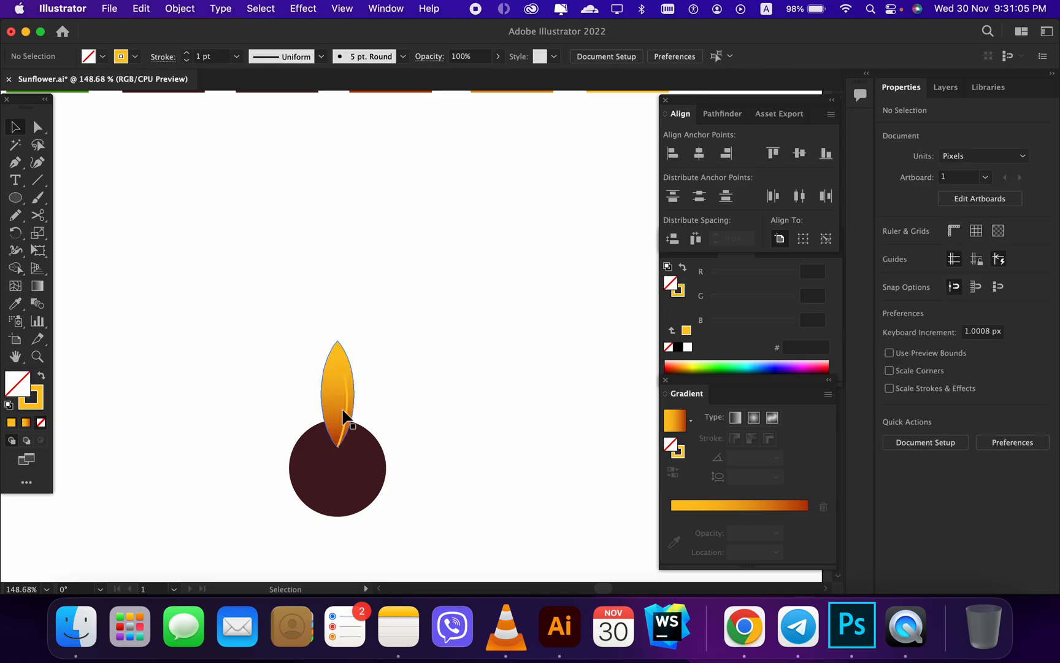
- Apply the lens-shaped width profile to the curved line and set its stroke to 0.75 pt
click(273, 56)
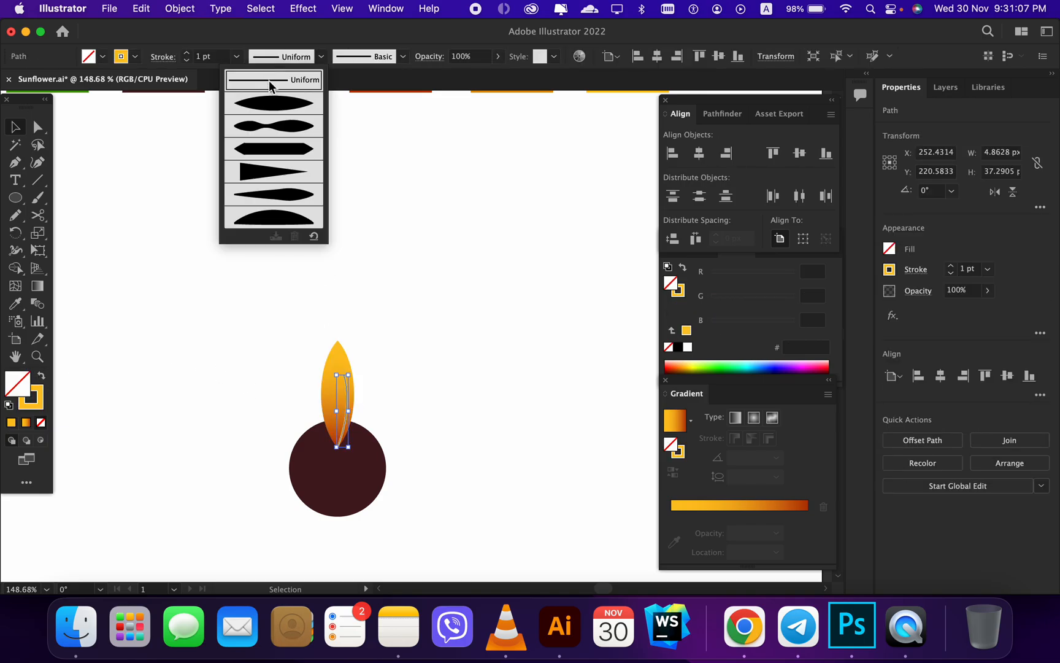
click(270, 106)
click(295, 276)
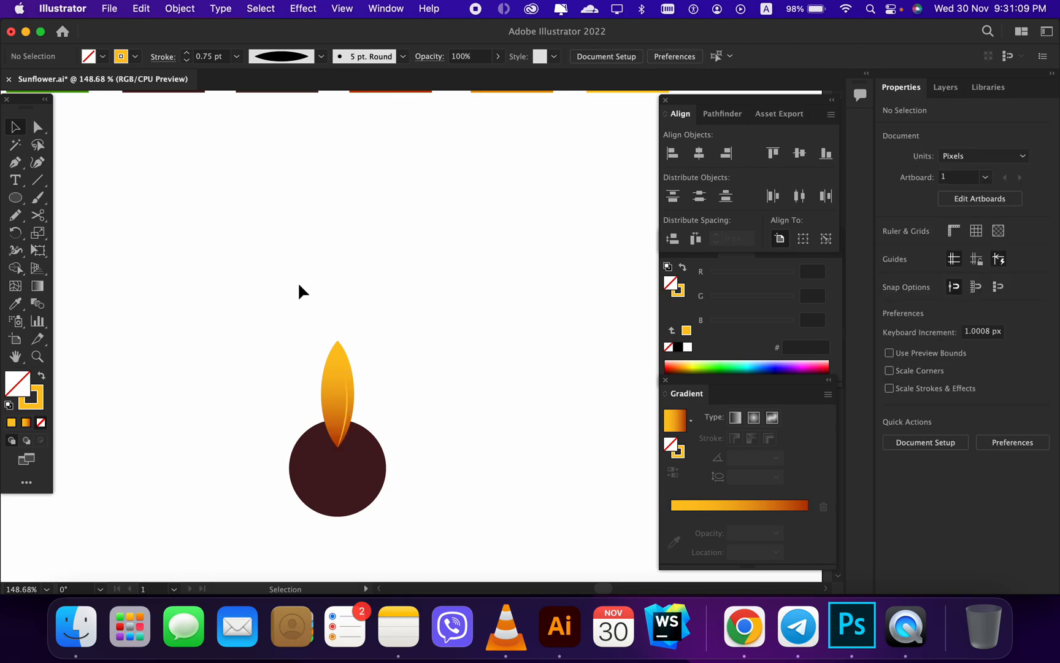
- Draw a second curved Pen line, about 6 × 28 px, along the petal's left side toward its base
scroll(338, 473, up, 1)
key(p)
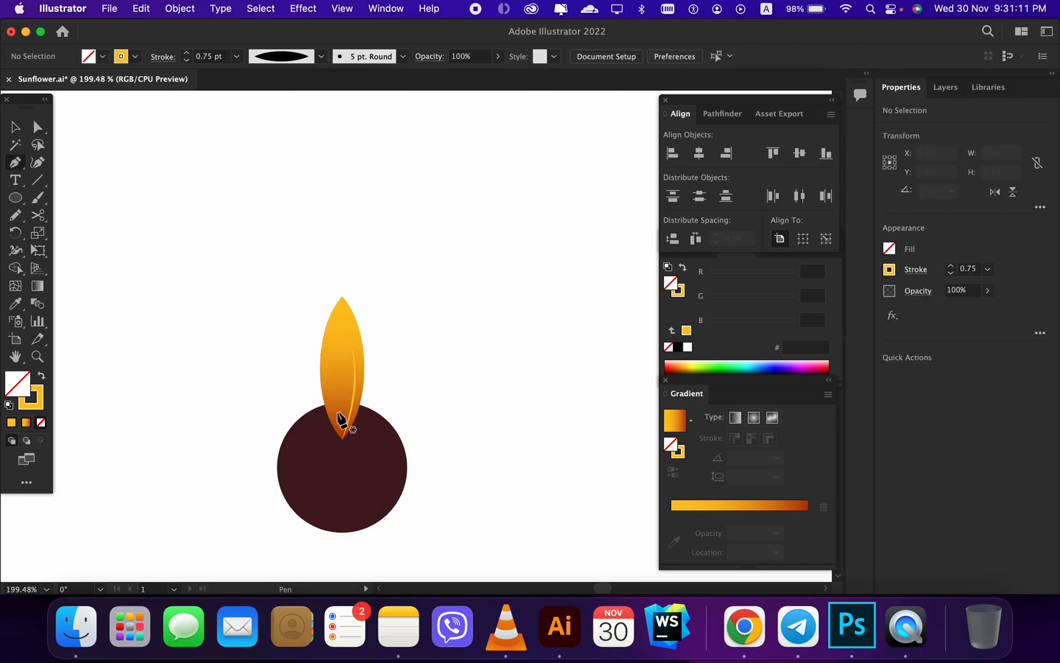
click(328, 357)
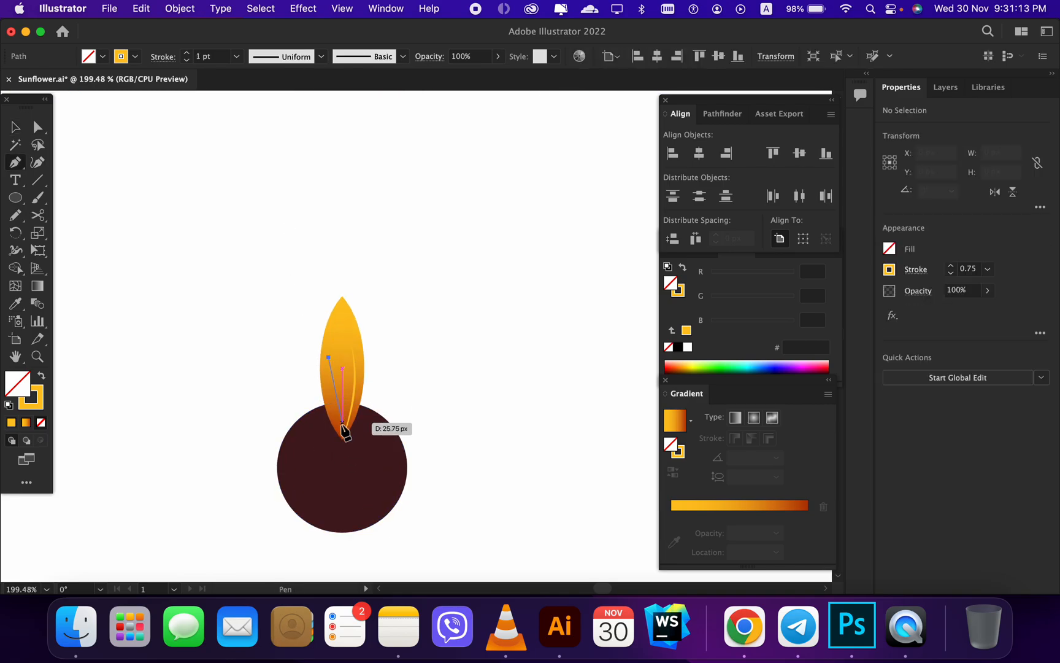
drag(343, 429, 363, 454)
key(v)
click(153, 393)
- Give the left curved line the lens-shaped width profile and a 0.75 pt stroke
click(330, 387)
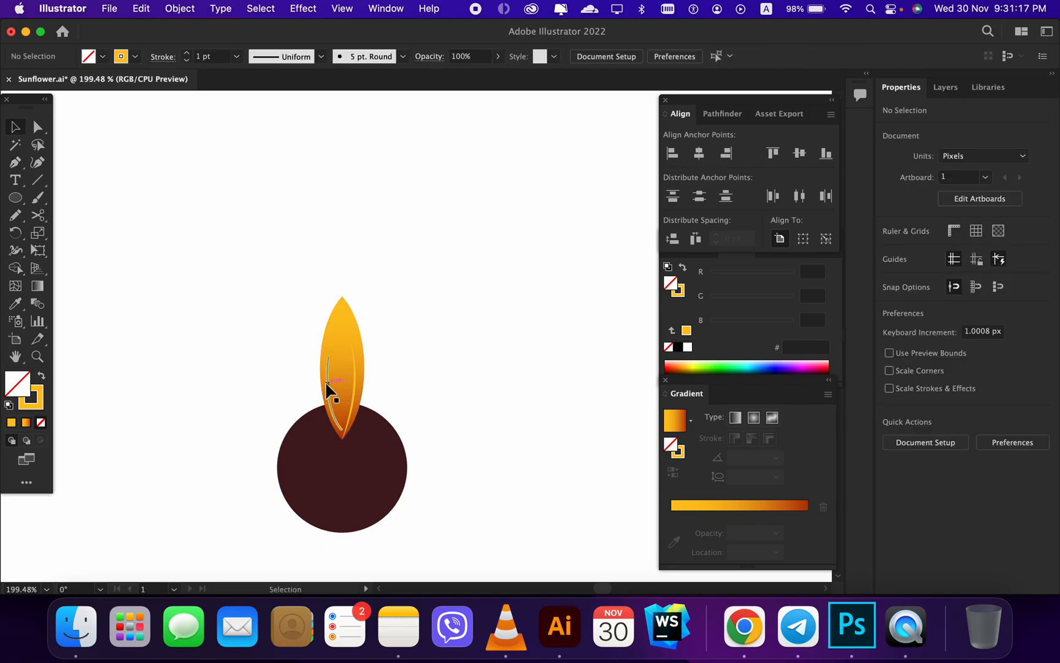
click(268, 59)
click(265, 104)
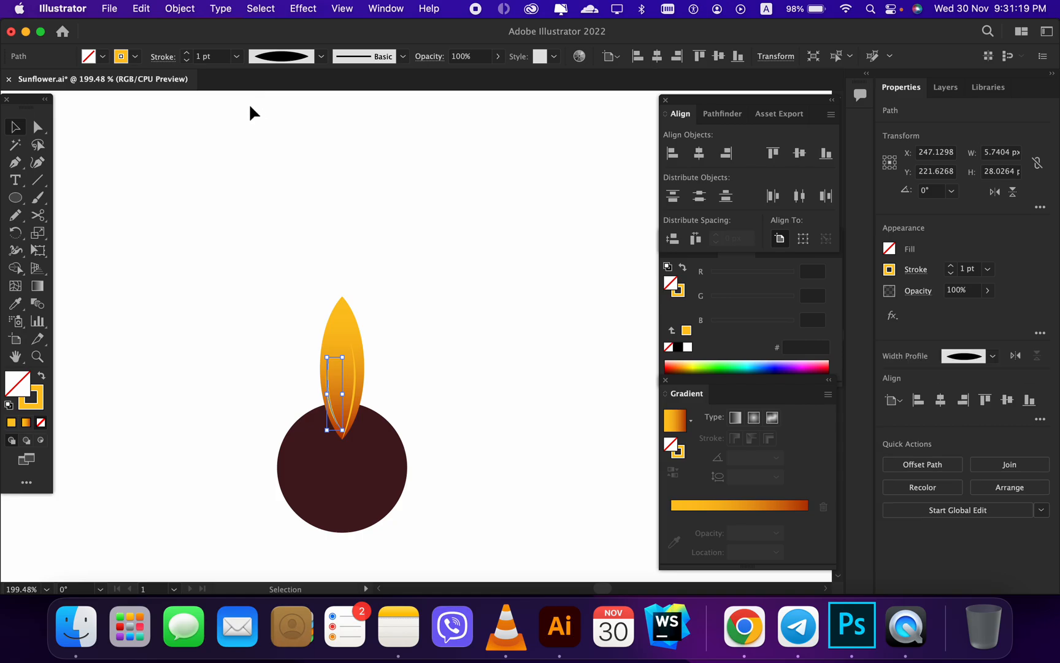
click(186, 60)
click(322, 235)
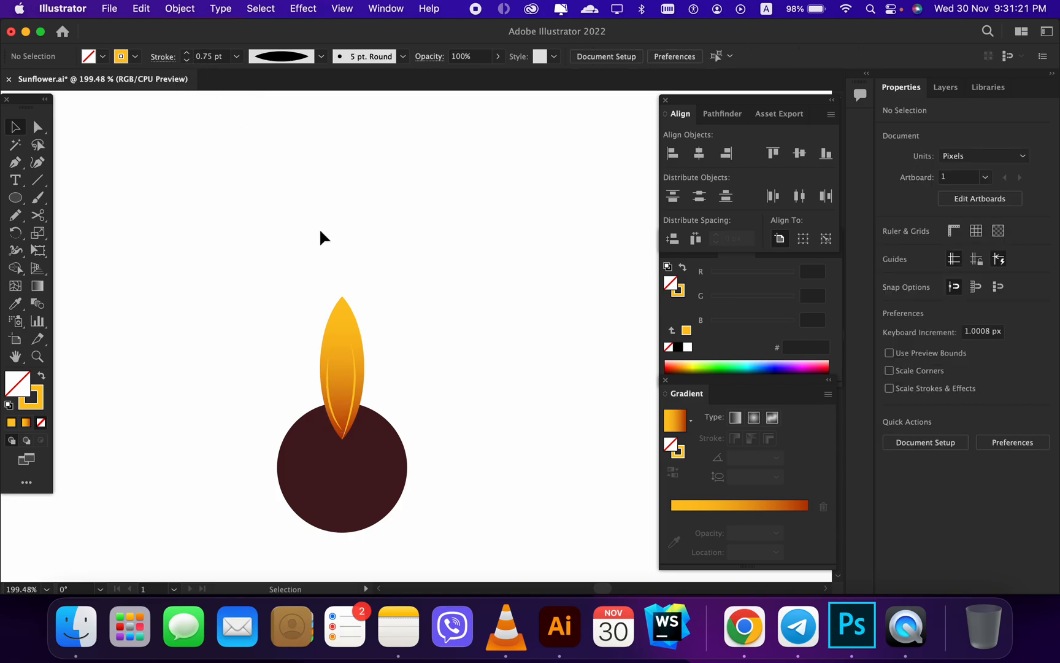
scroll(436, 447, down, 3)
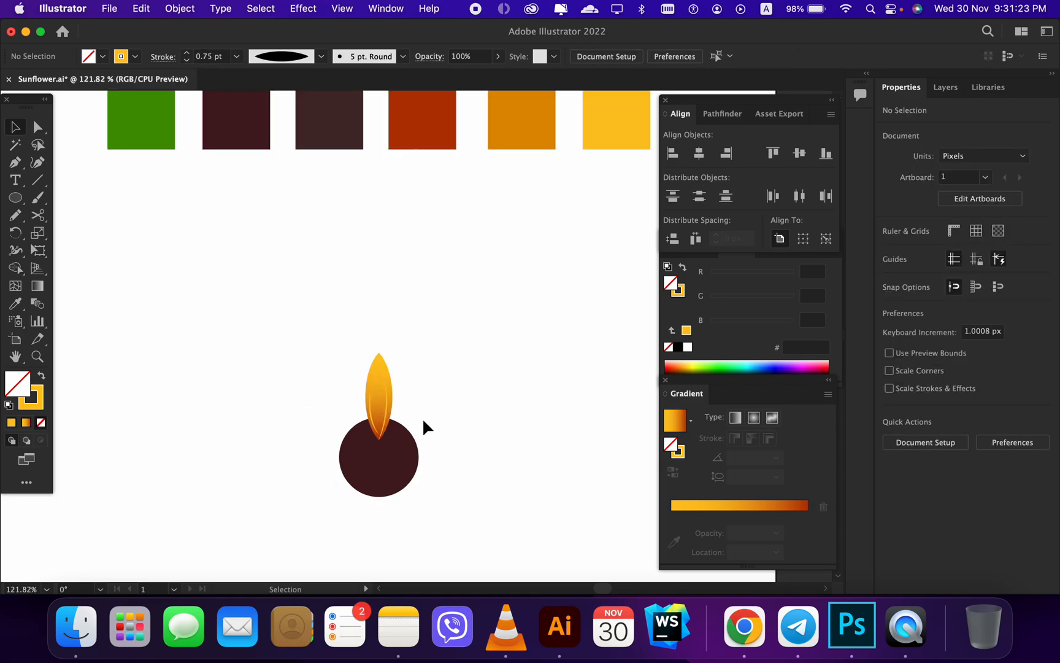
click(382, 426)
scroll(396, 422, up, 1)
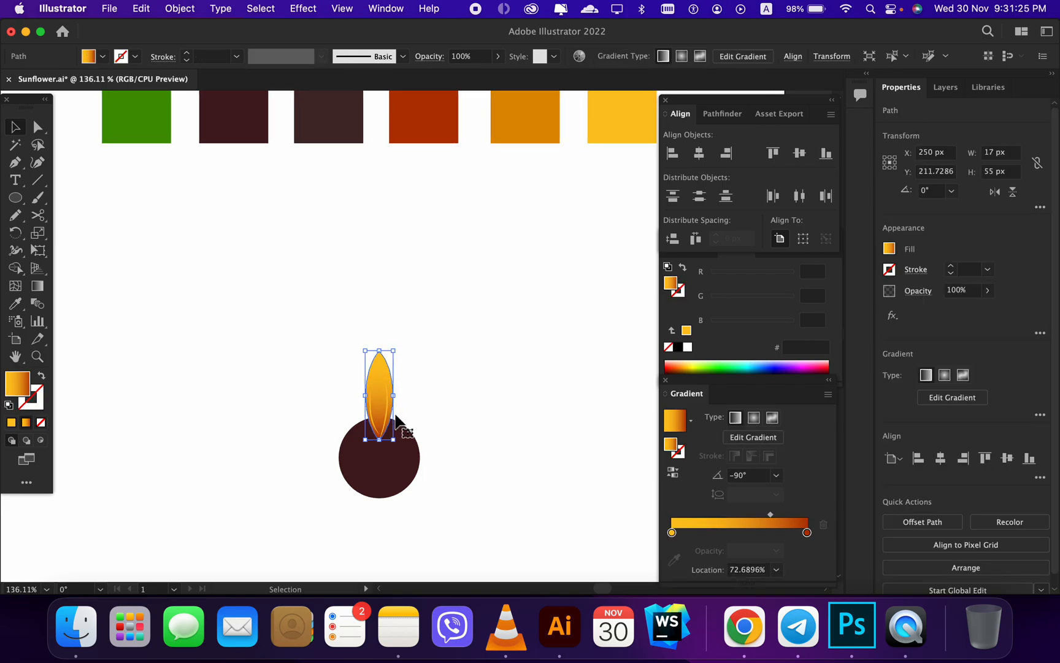
scroll(396, 422, up, 2)
drag(298, 372, 424, 417)
scroll(418, 422, down, 2)
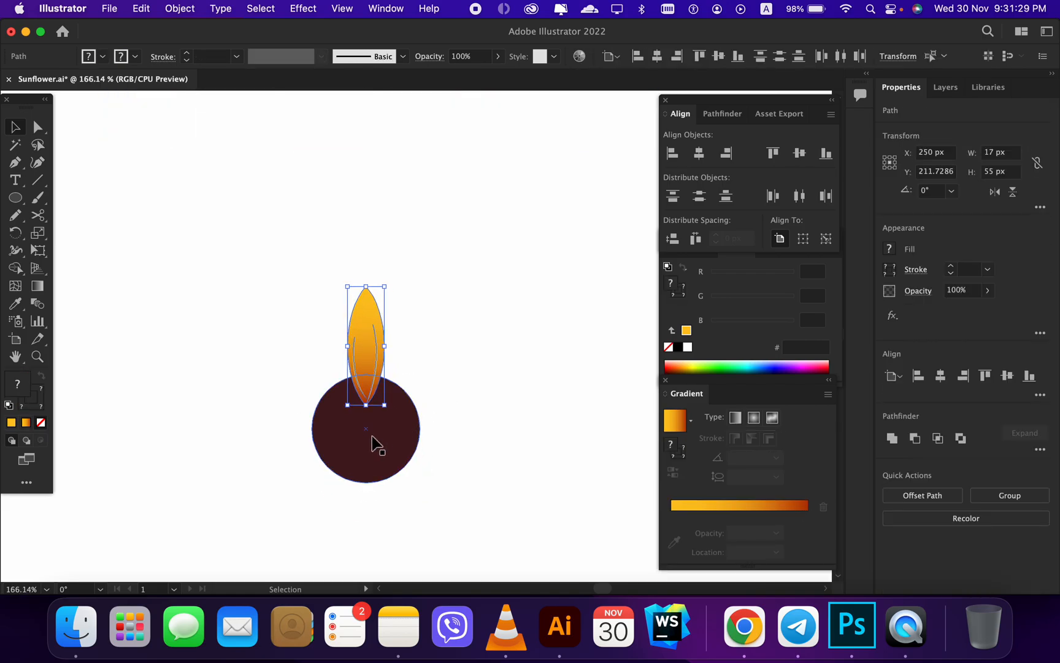
right_click(371, 439)
click(295, 325)
- Rotate a copy of the petal with its vein lines by 30° around the dark circle's center
drag(295, 315, 430, 364)
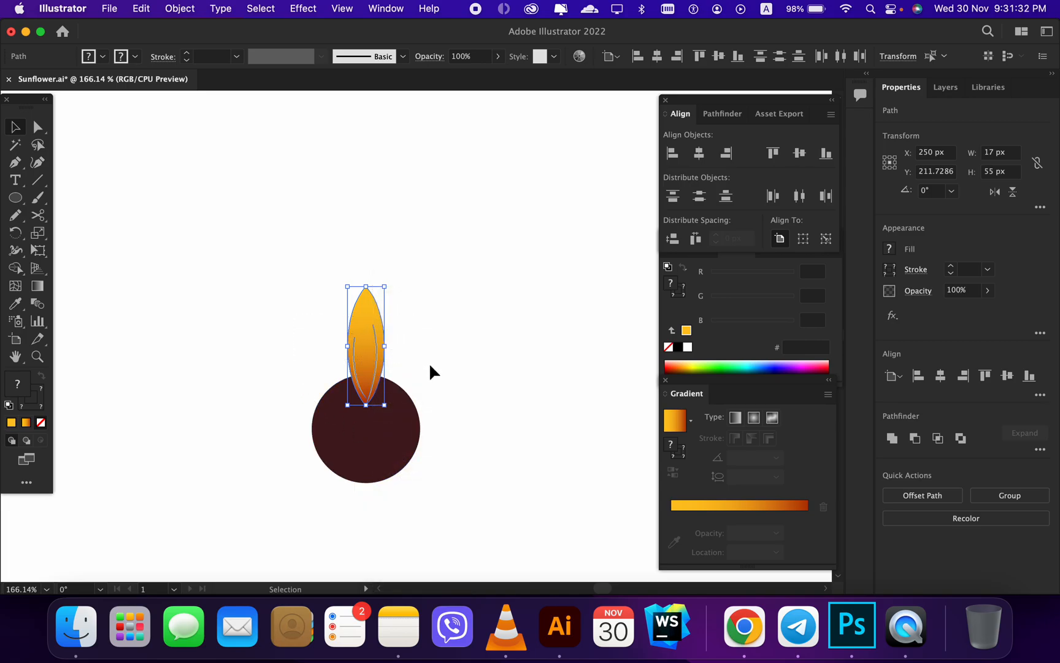
click(19, 235)
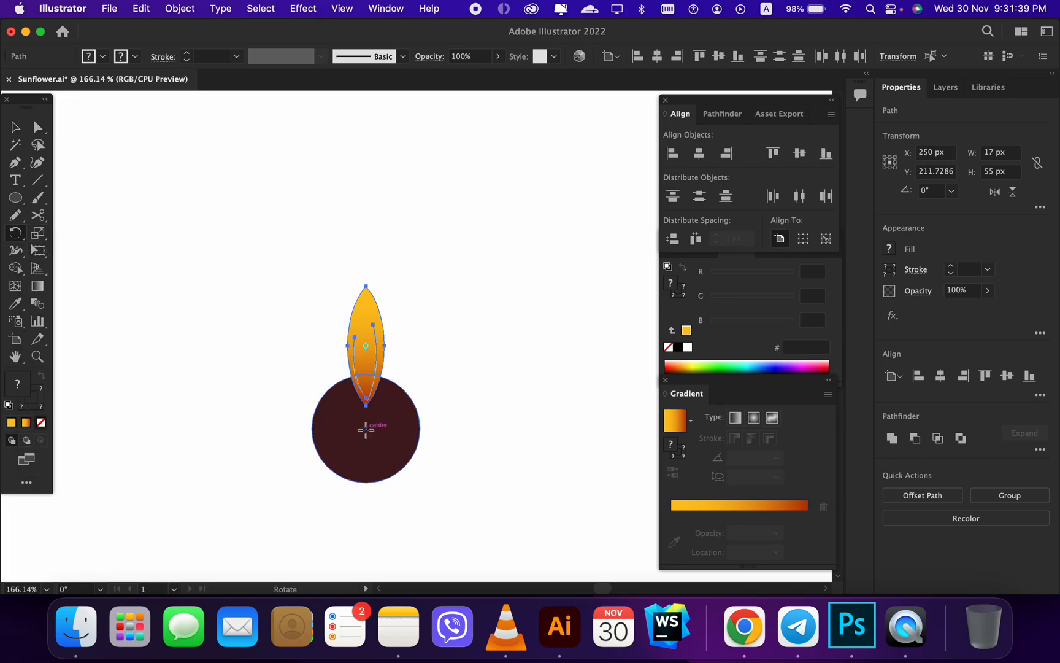
alt+click(366, 429)
click(652, 449)
click(653, 450)
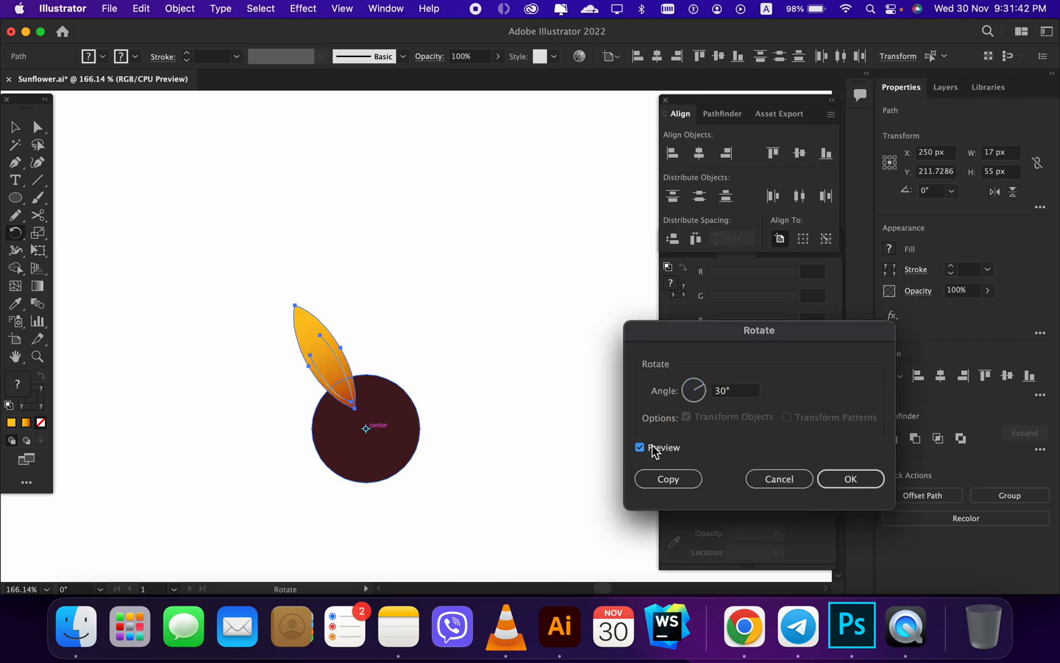
click(668, 479)
- Repeat the 30° rotated copy until twelve petals surround the dark circle, leaving nothing selected
key(super+d)
key(super+d)
key(super+d)
key(super+d)
key(super+d)
key(super+d)
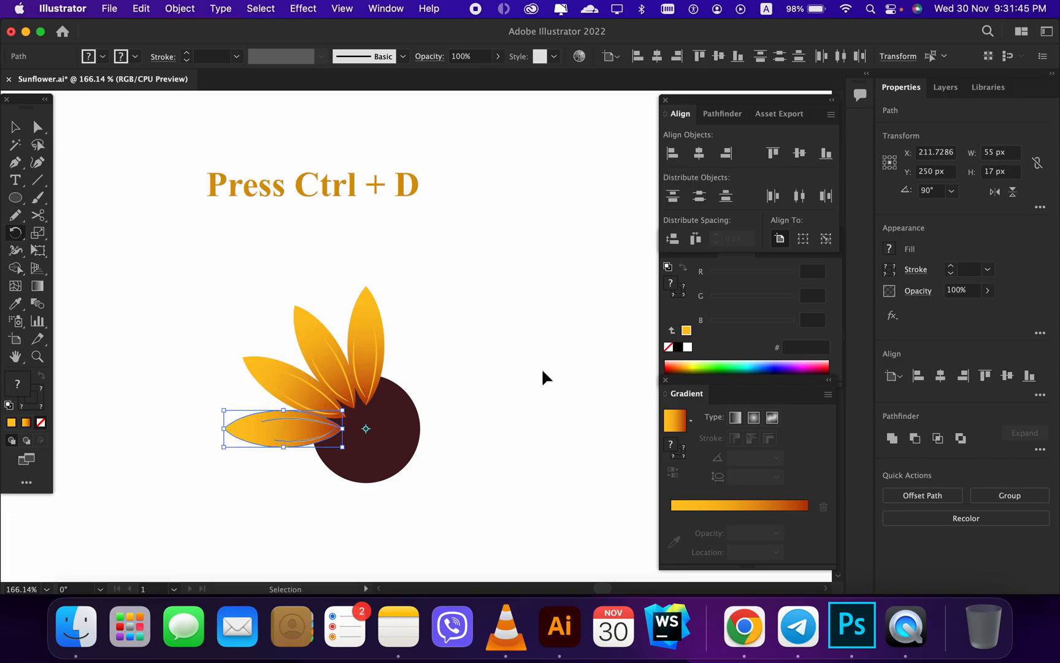
key(super+d)
key(super+d)
key(super+d)
key(super+d)
key(super+d)
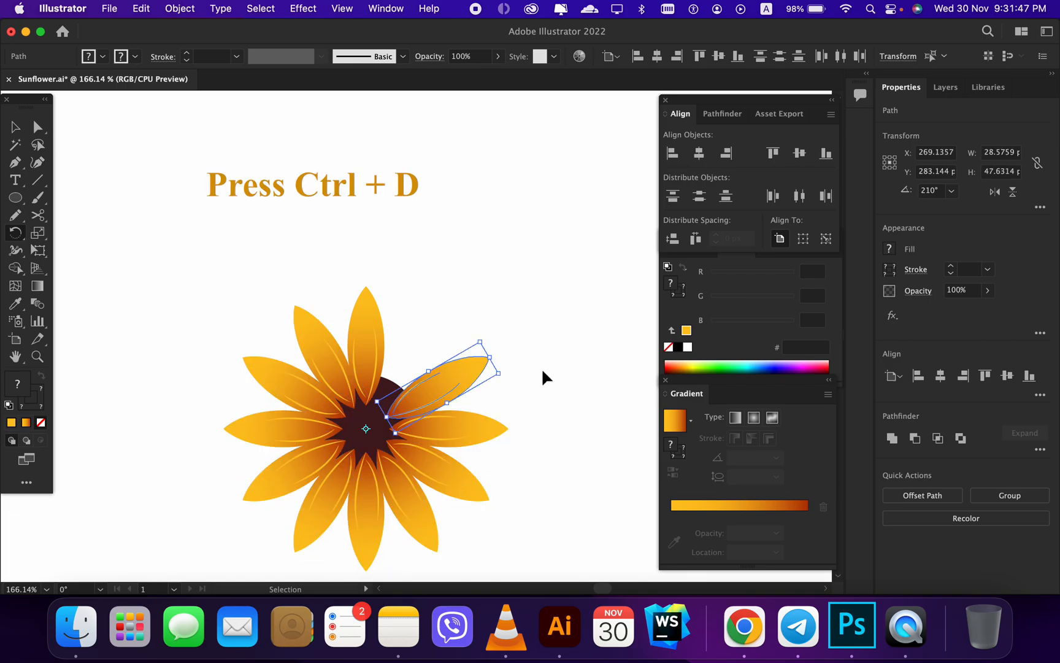
key(v)
click(442, 267)
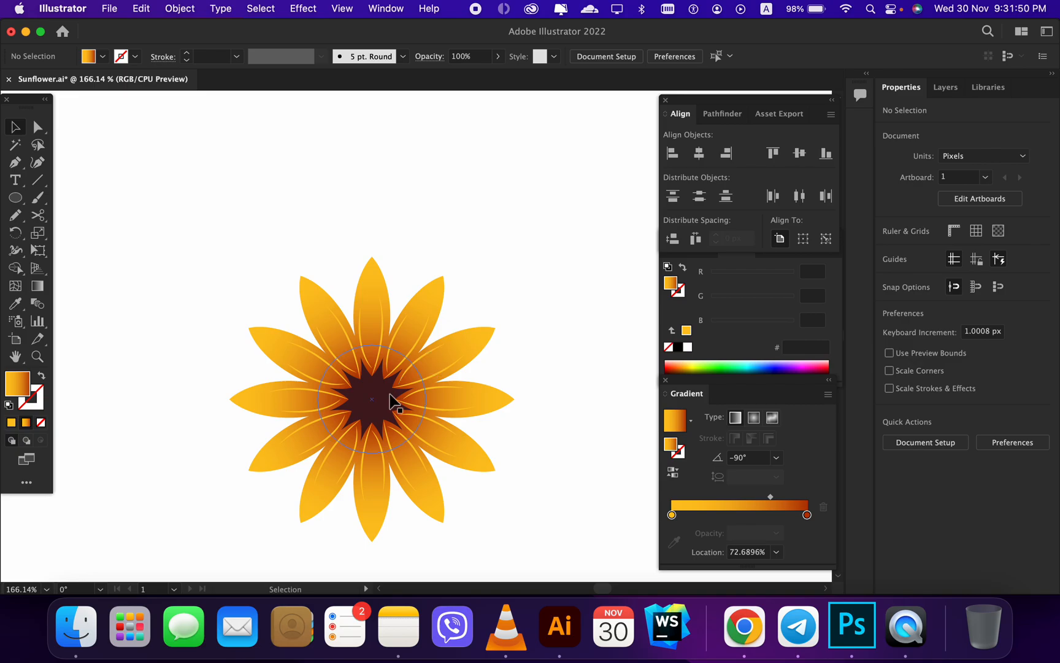
- Bring the dark central circle to the front of all petals
click(372, 400)
right_click(370, 399)
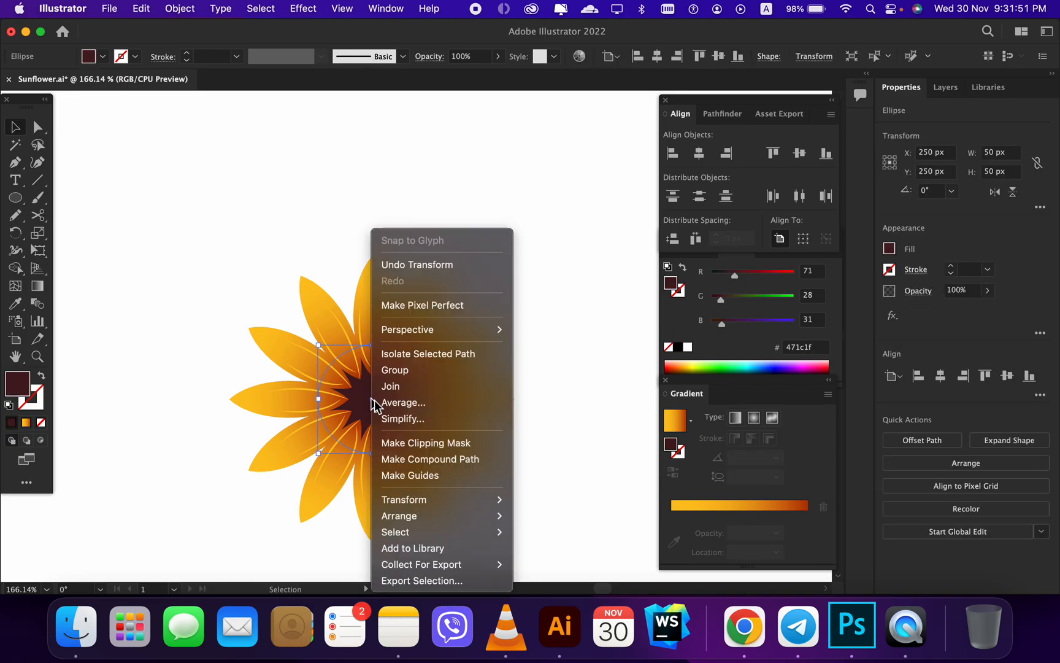
mouse_move(500, 517)
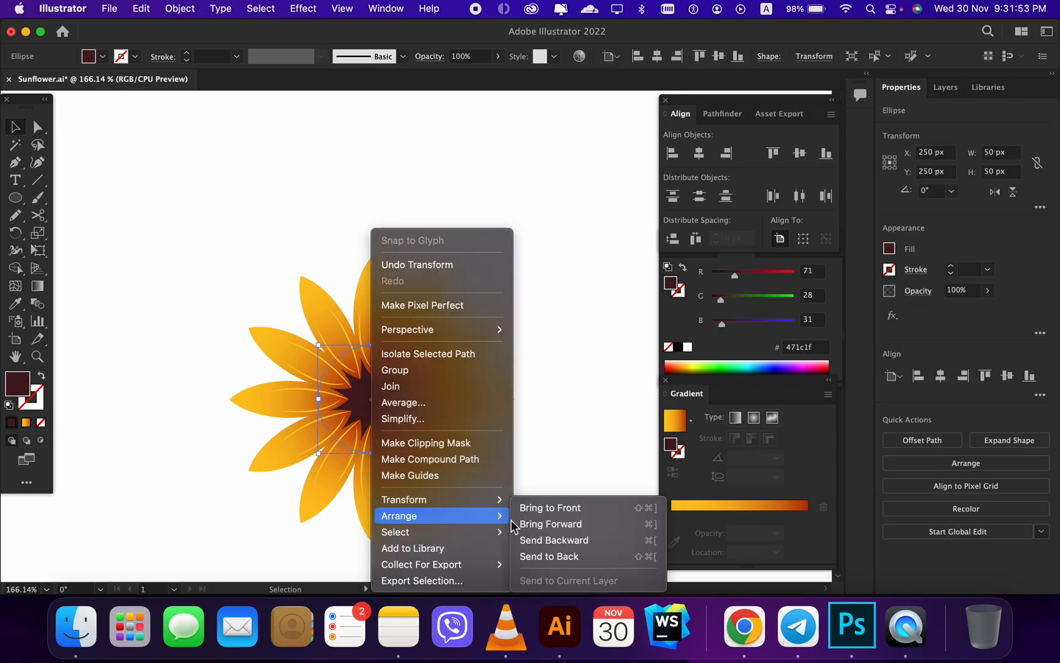
click(541, 508)
click(531, 389)
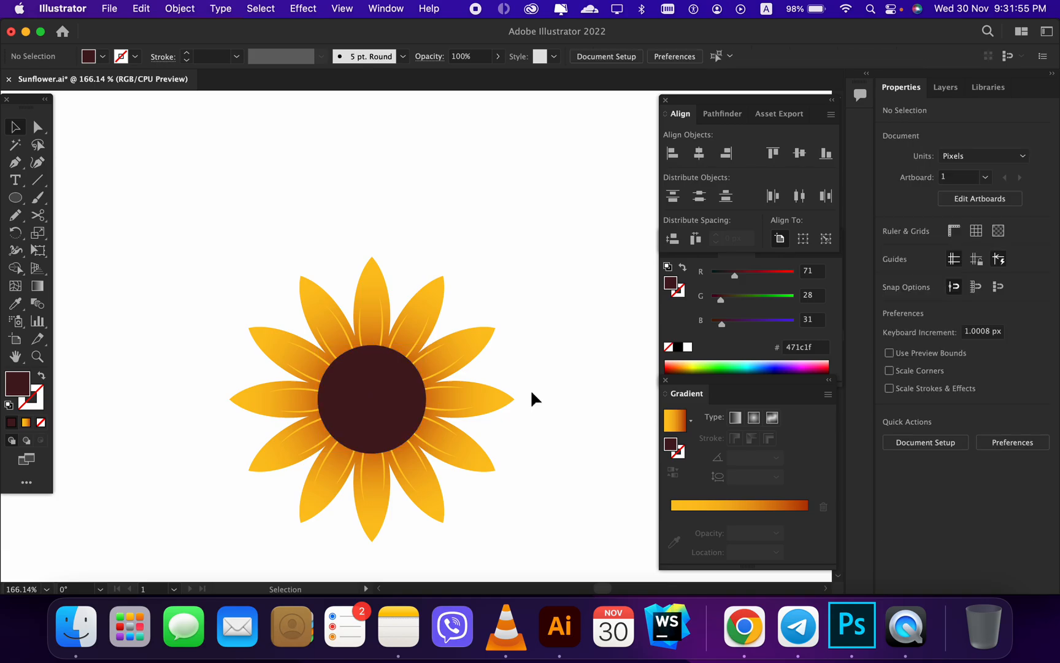
- Place a copy of the top petal shape in empty space, about 79 px left of and 49 px above the original
click(376, 276)
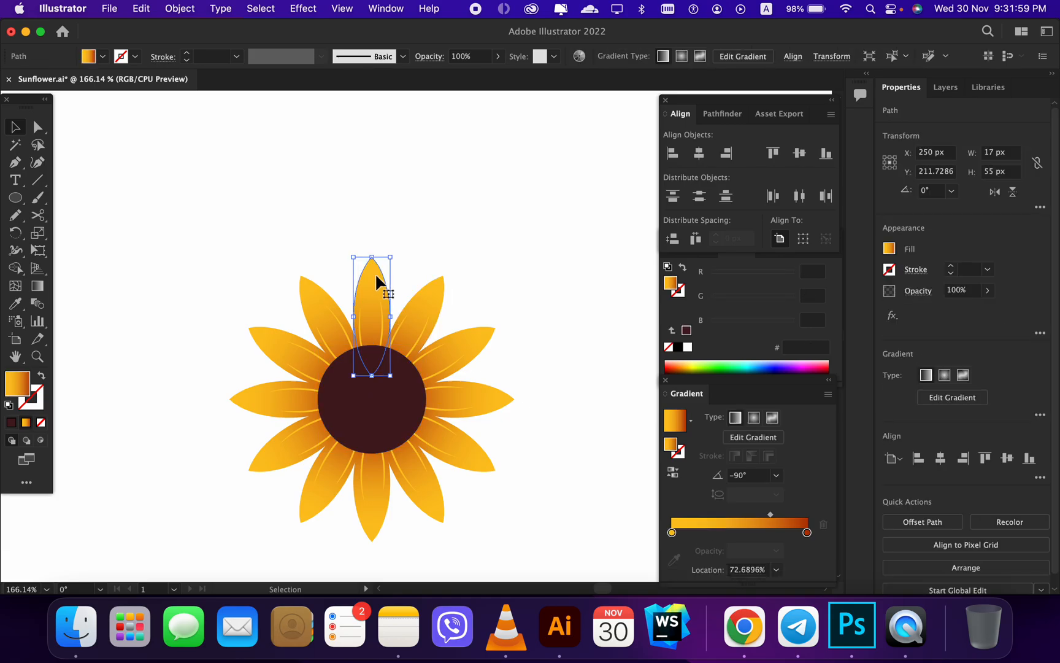
drag(376, 276, 203, 170)
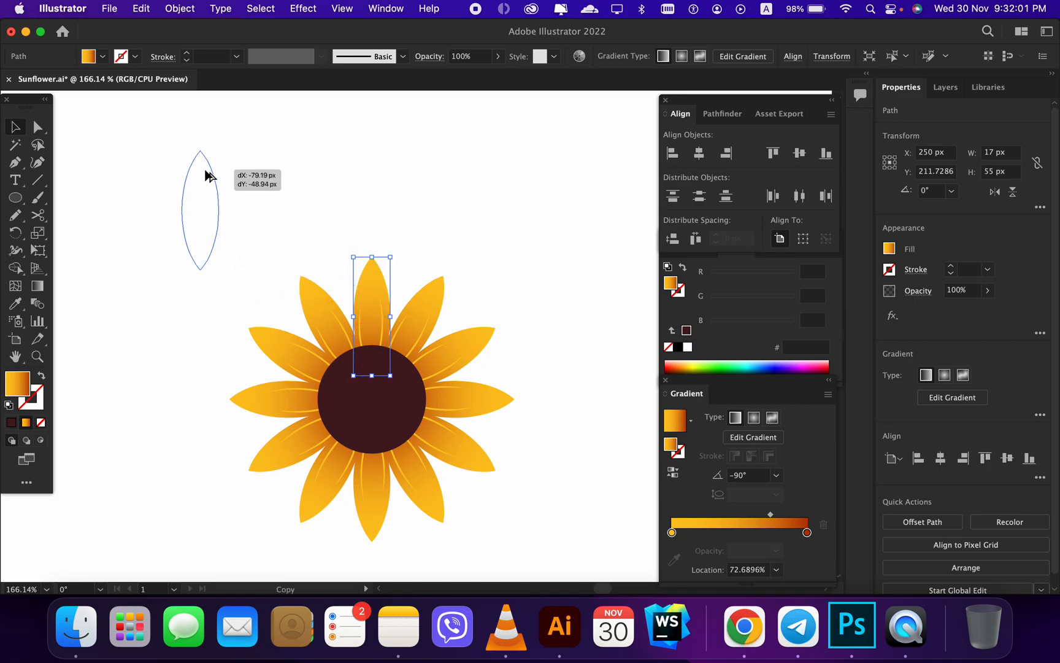
- Select all objects with the petal's fill color, exclude the loose petal copy, and group the flower petals
click(373, 274)
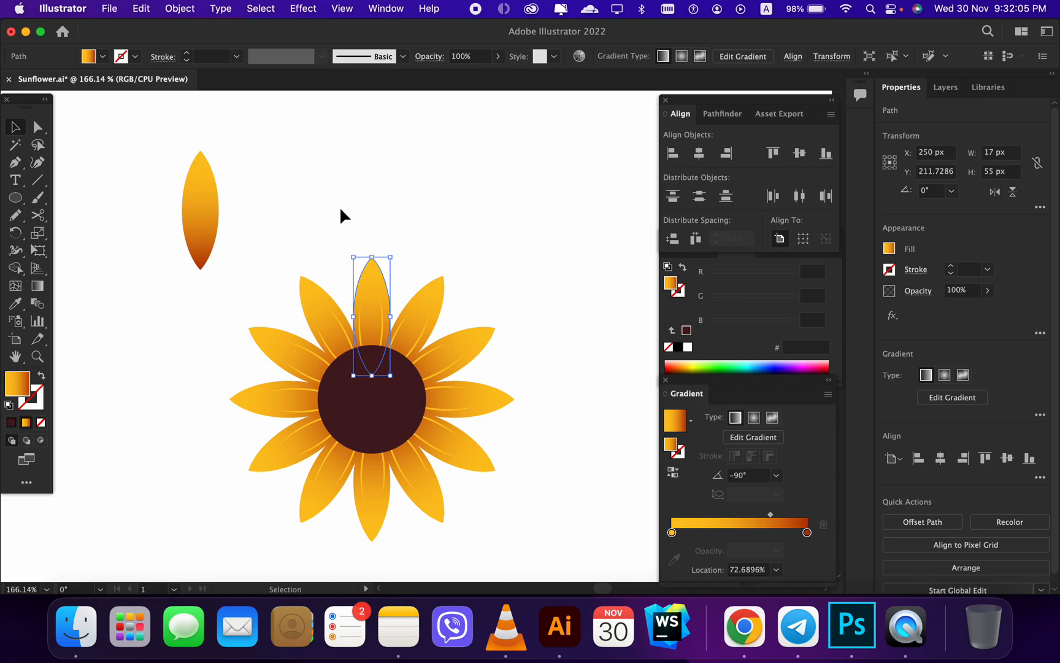
click(260, 9)
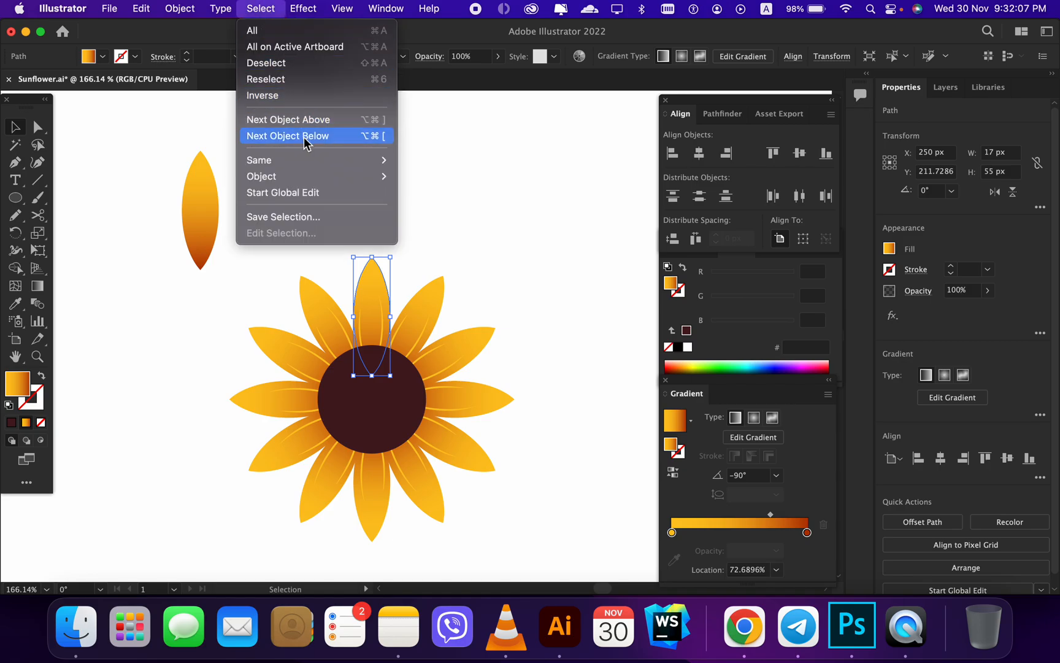
mouse_move(325, 161)
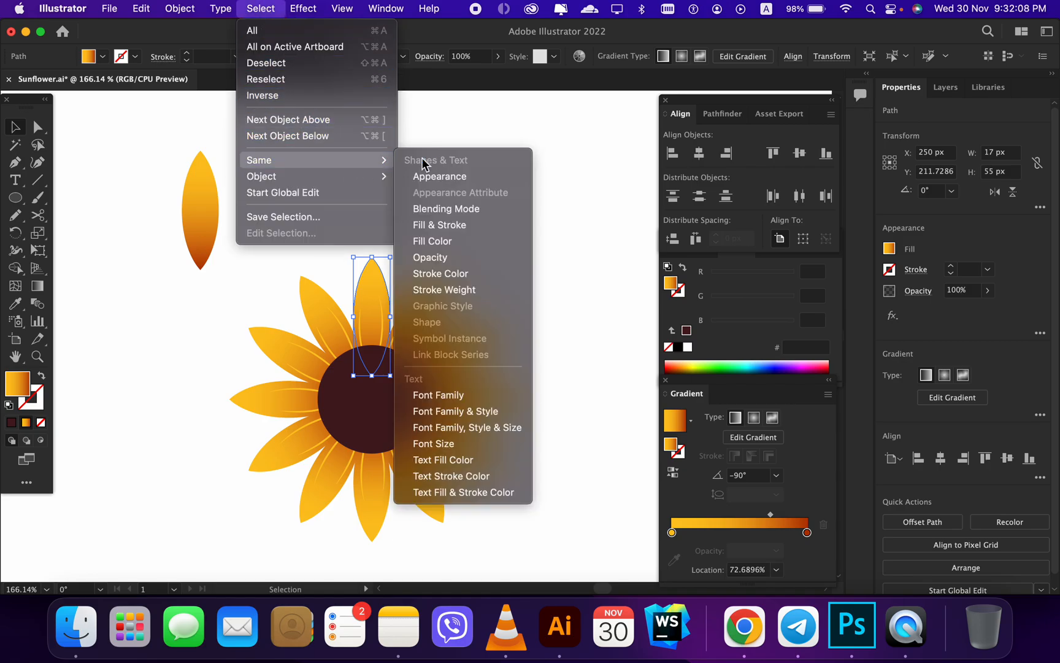
click(465, 245)
shift+click(216, 205)
click(1008, 495)
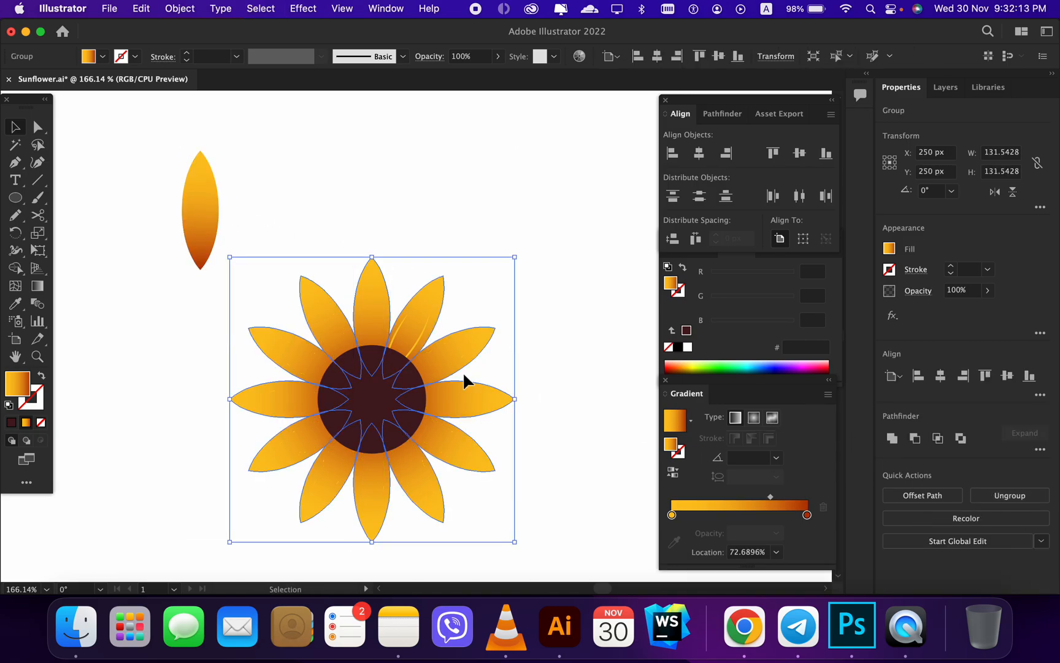
- Send the petal group to the back, behind the vein lines
right_click(439, 372)
mouse_move(494, 515)
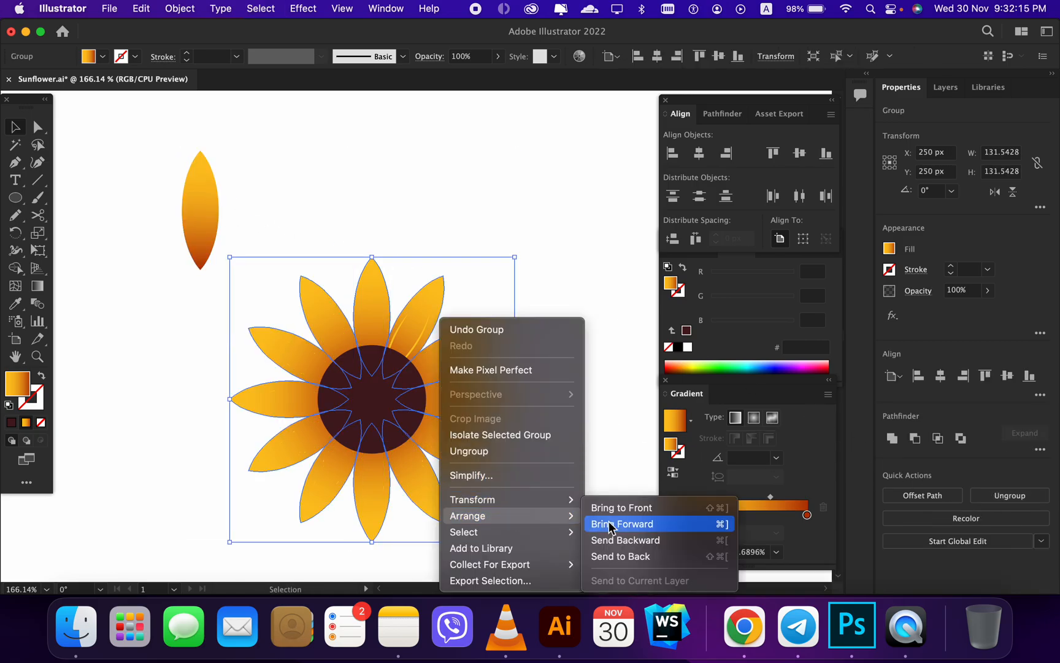
click(624, 555)
click(563, 363)
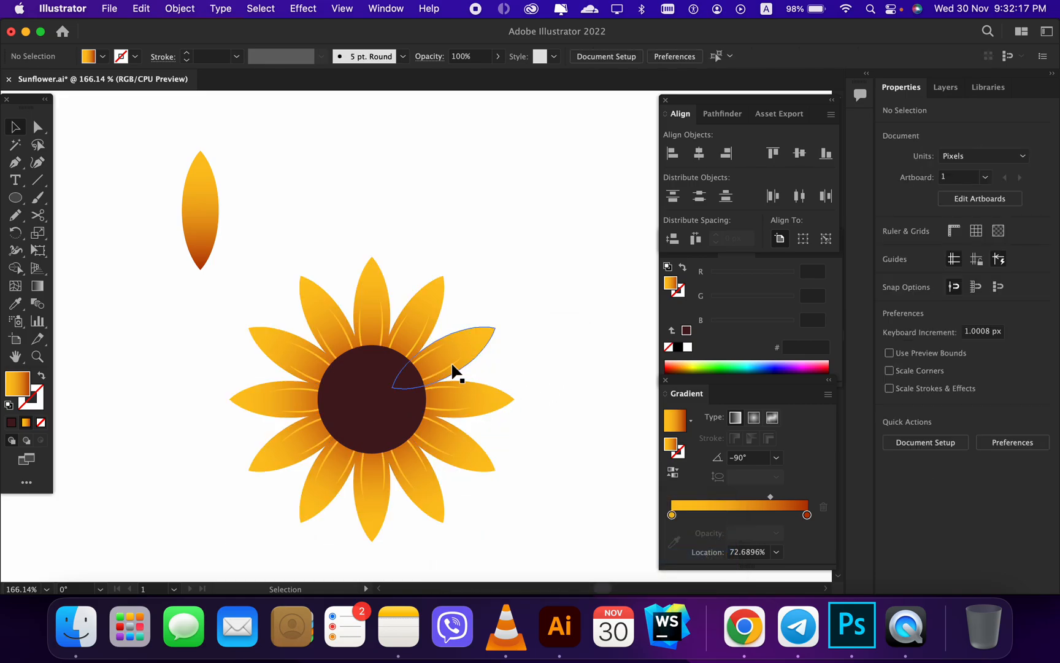
- Move the loose petal exactly over the flower's top petal
click(371, 290)
click(327, 236)
drag(201, 248, 373, 316)
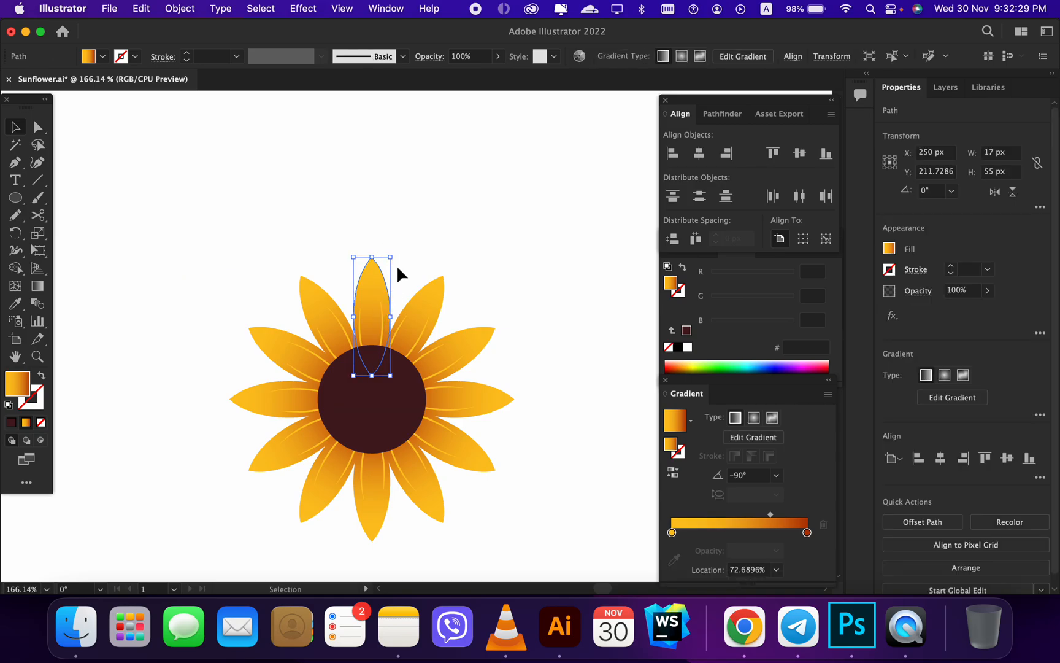
- Rotate a copy of the moved petal by 15° around the dark circle's center
click(15, 233)
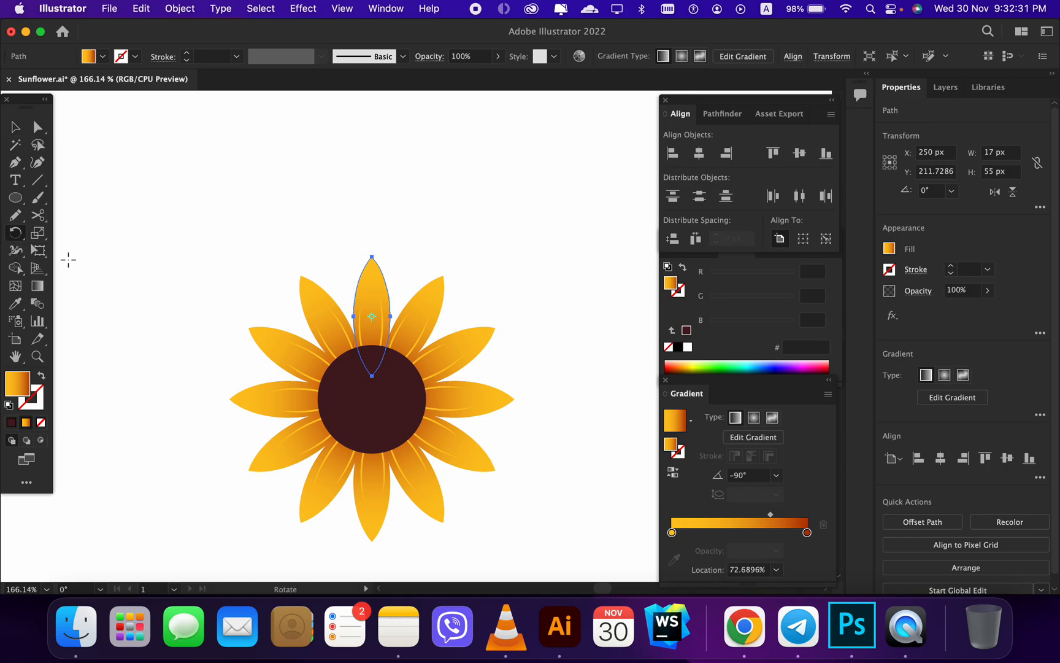
alt+click(374, 398)
text(15)
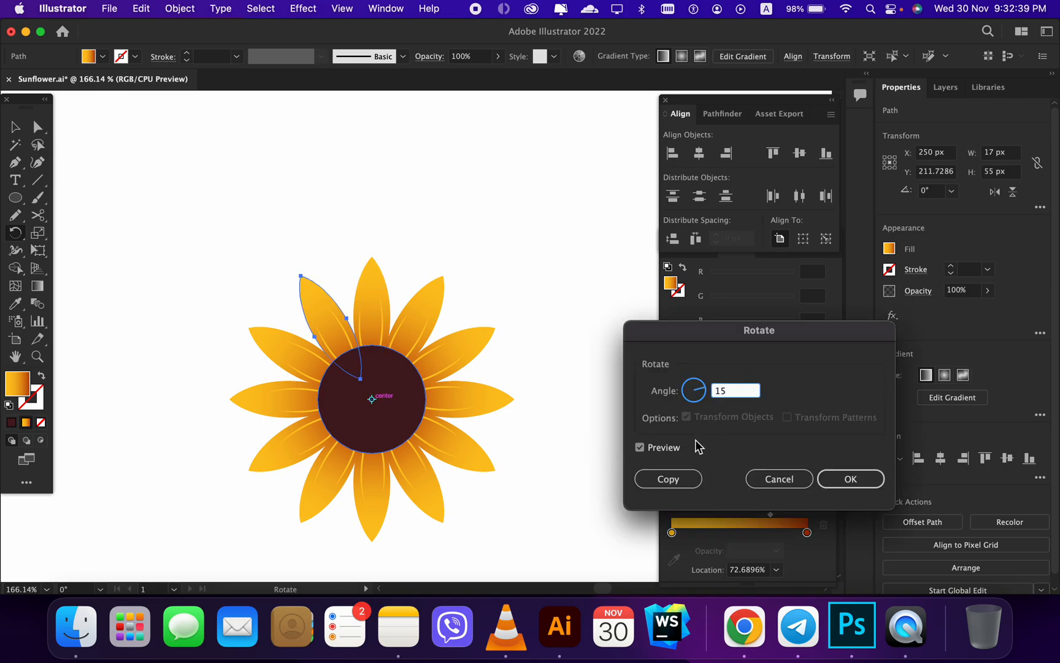
key(Tab)
click(661, 478)
- Delete the unrotated petal copy lying over the flower's top petal
key(v)
click(361, 233)
click(378, 275)
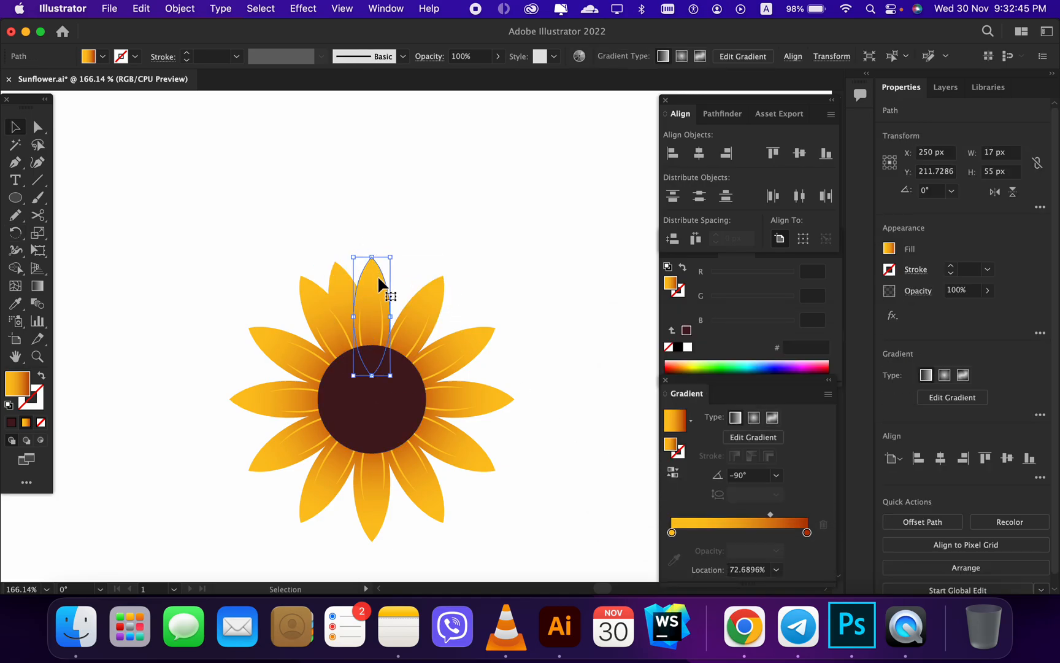
key(Delete)
- Rotate a copy of the 15° petal by 30° around the dark circle's center
click(346, 279)
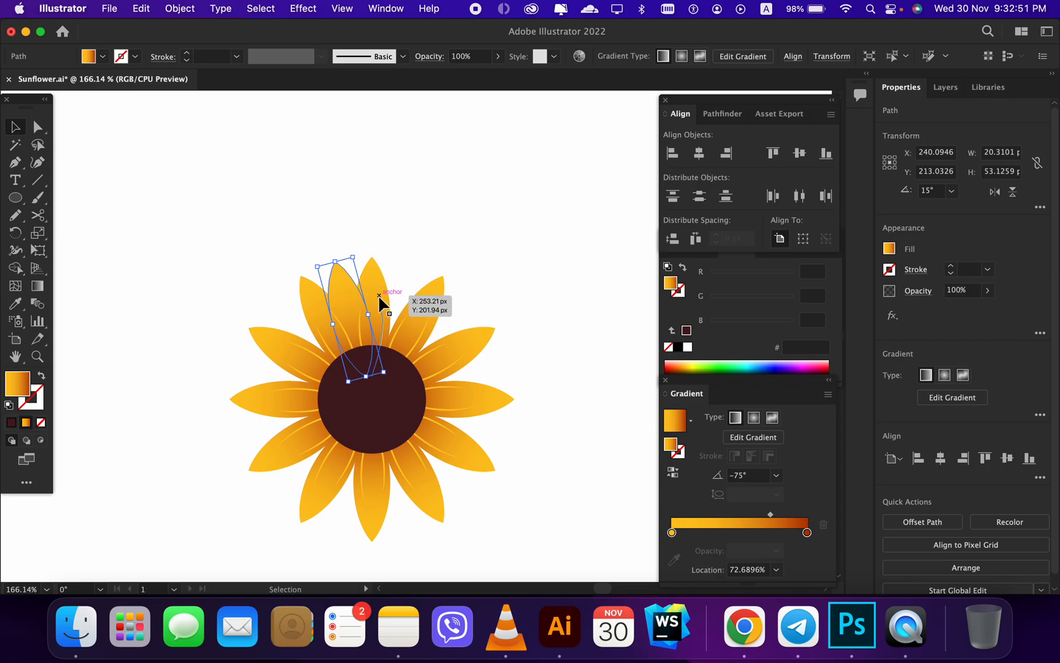
click(19, 239)
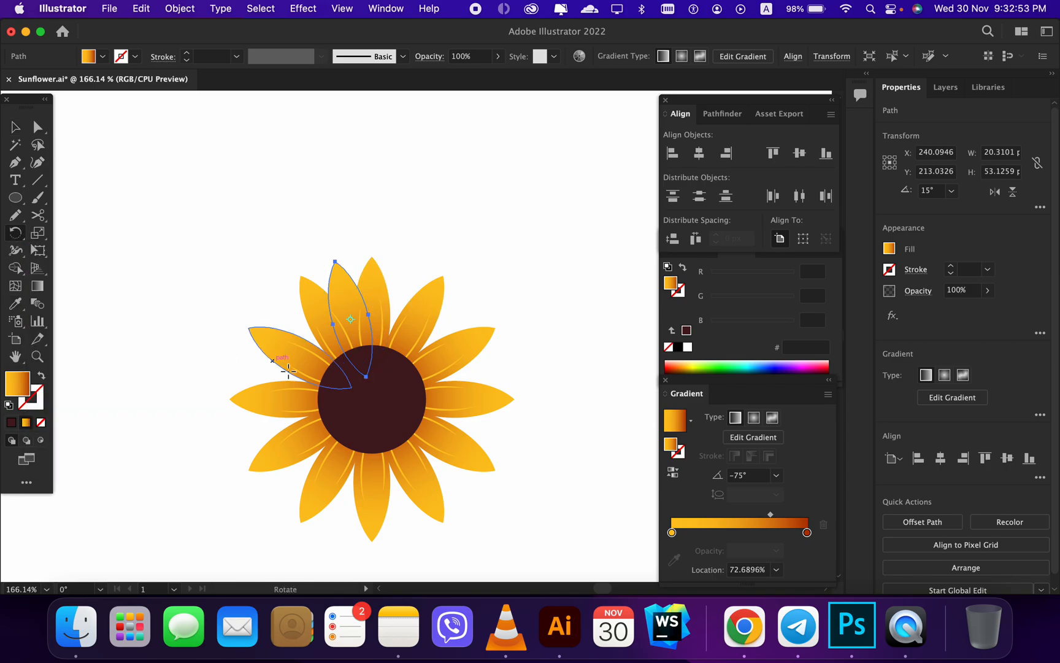
alt+click(373, 400)
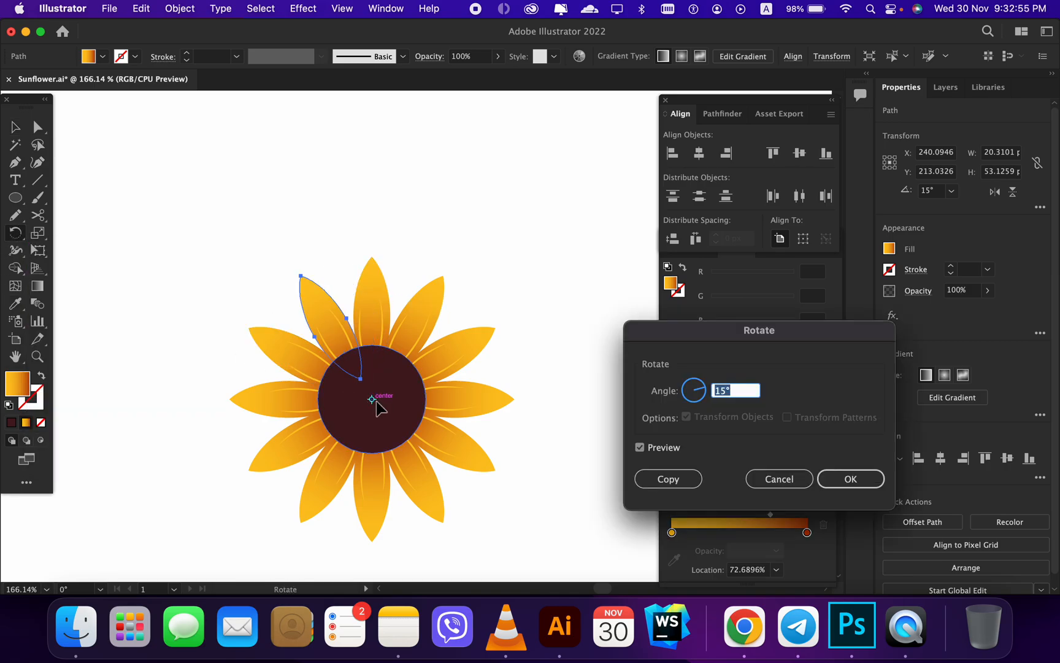
text(30)
click(662, 447)
click(662, 448)
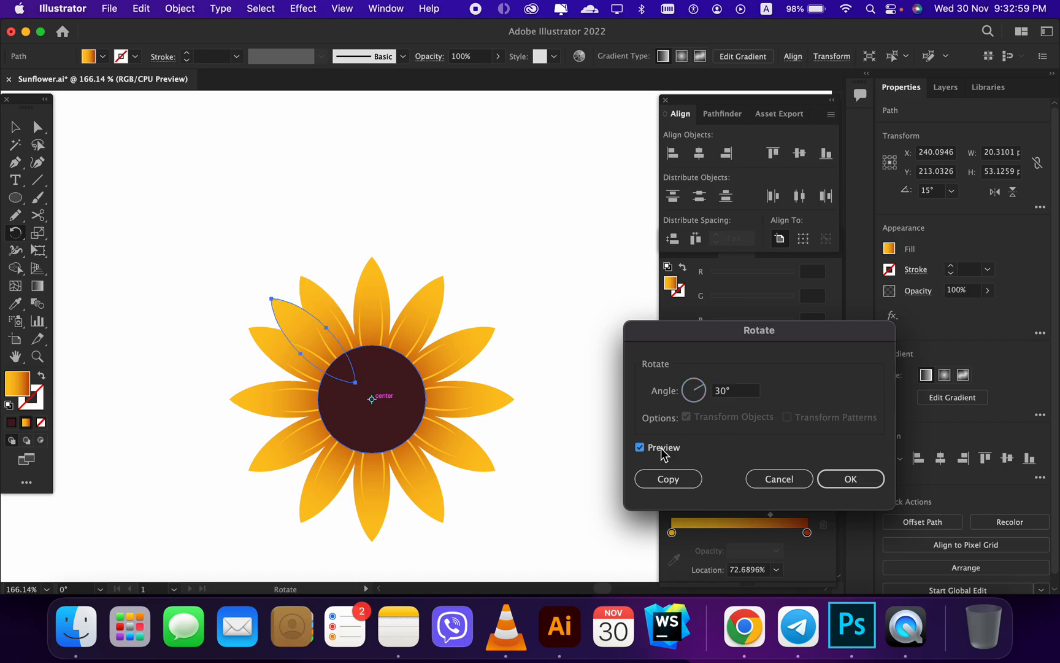
click(668, 479)
- Repeat the 30° rotated copy until the second ring of petals fills every gap around the flower
key(super+d)
key(super+d)
key(super+d)
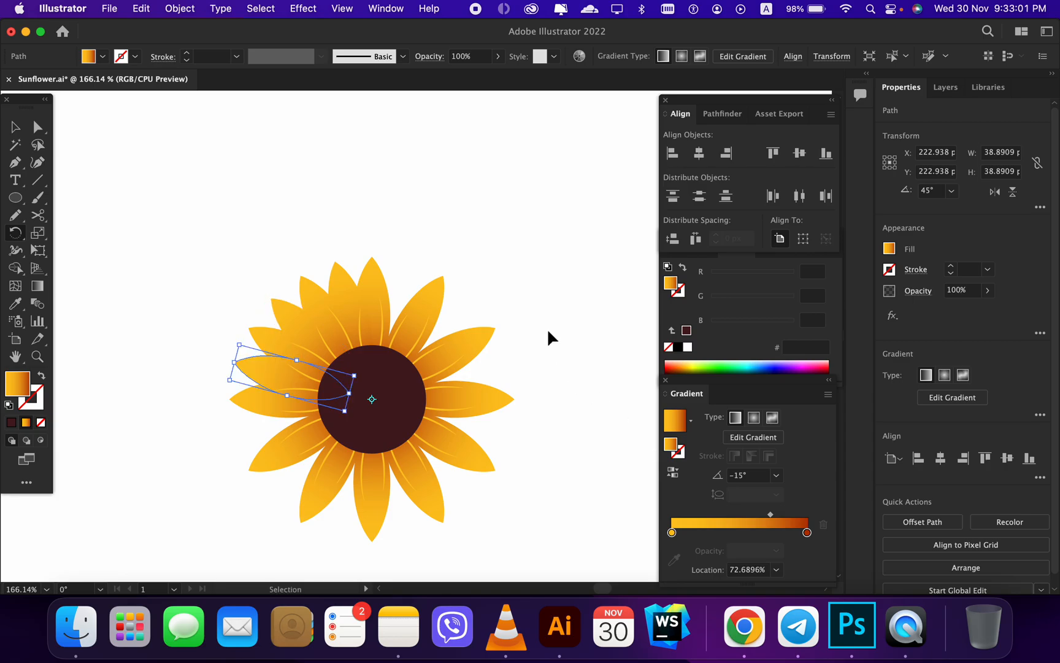
key(super+d)
key(super+d)
key(super+d)
key(super+d)
key(super+d)
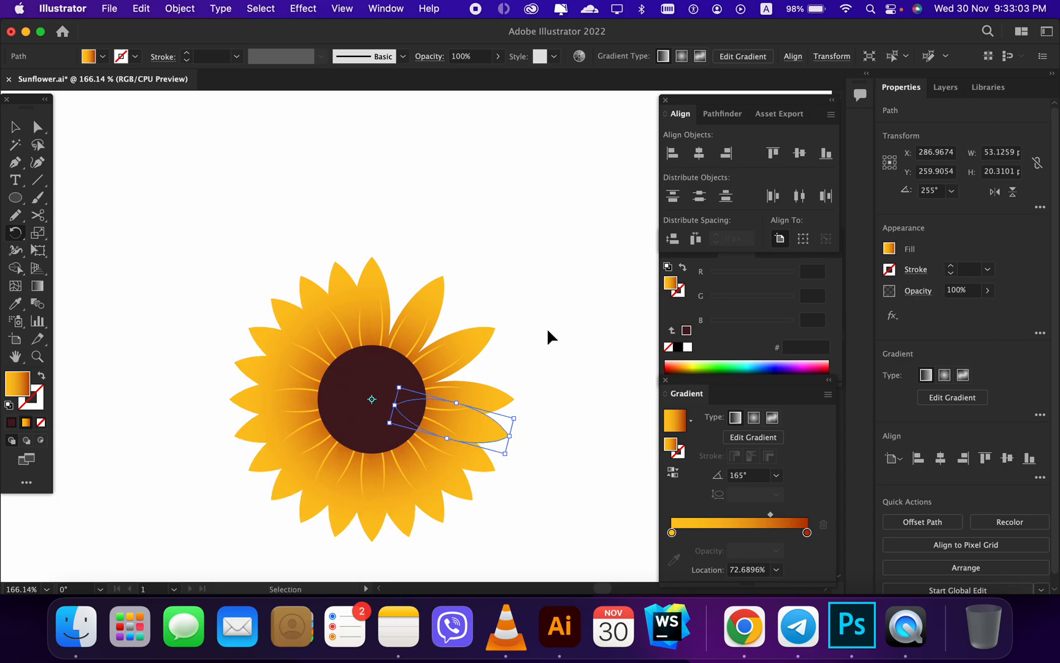
key(super+d)
key(super+d)
key(v)
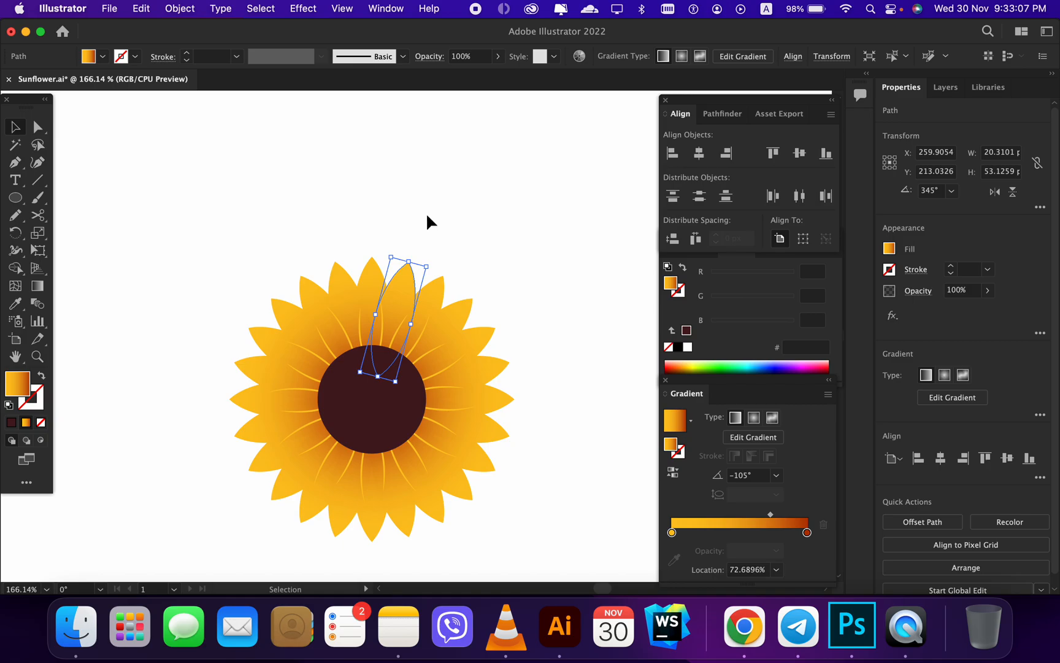
- Undo the second petal ring and the petal move, back to the loose petal beside the flower
key(super+d)
key(super+d)
key(super+d)
key(super+d)
key(super+d)
key(super+d)
key(super+d)
key(super+d)
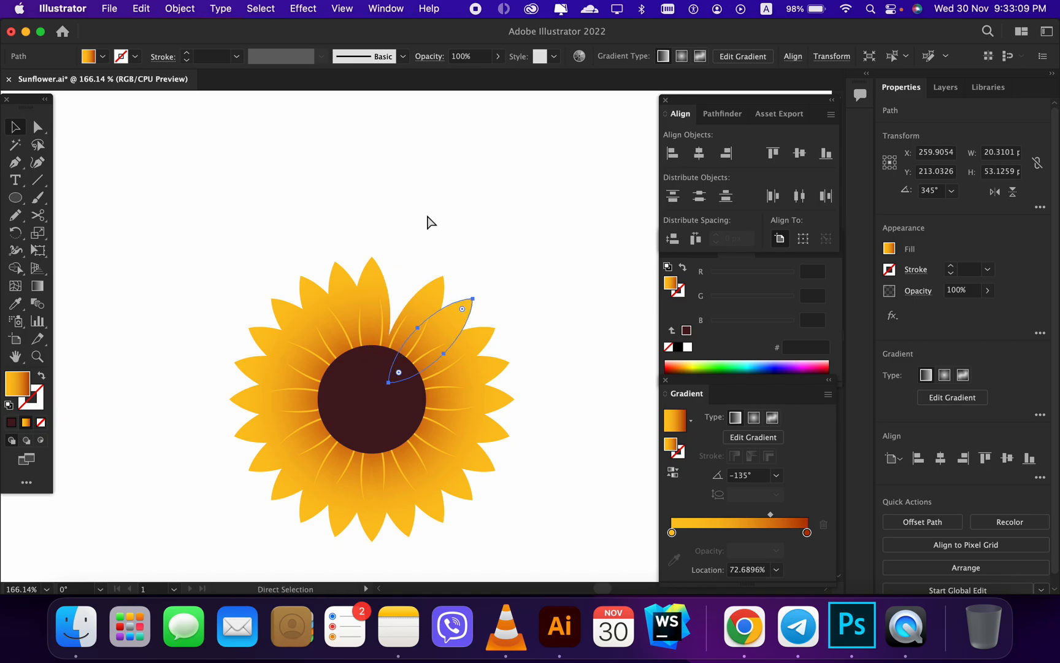
key(super+d)
key(super+d)
key(v)
key(super+z)
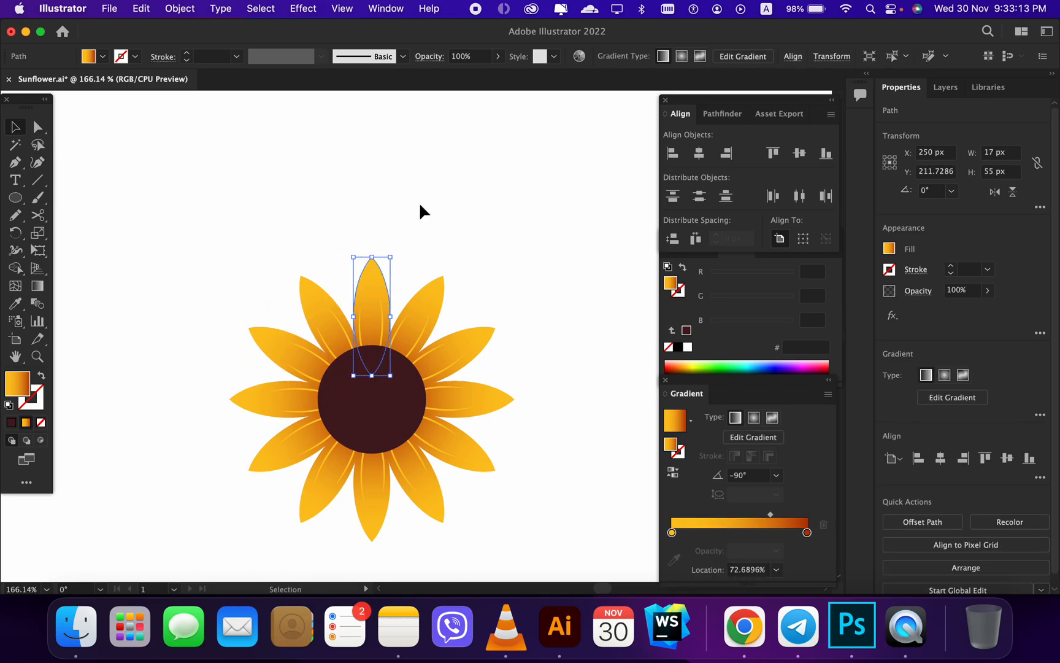
key(super+z)
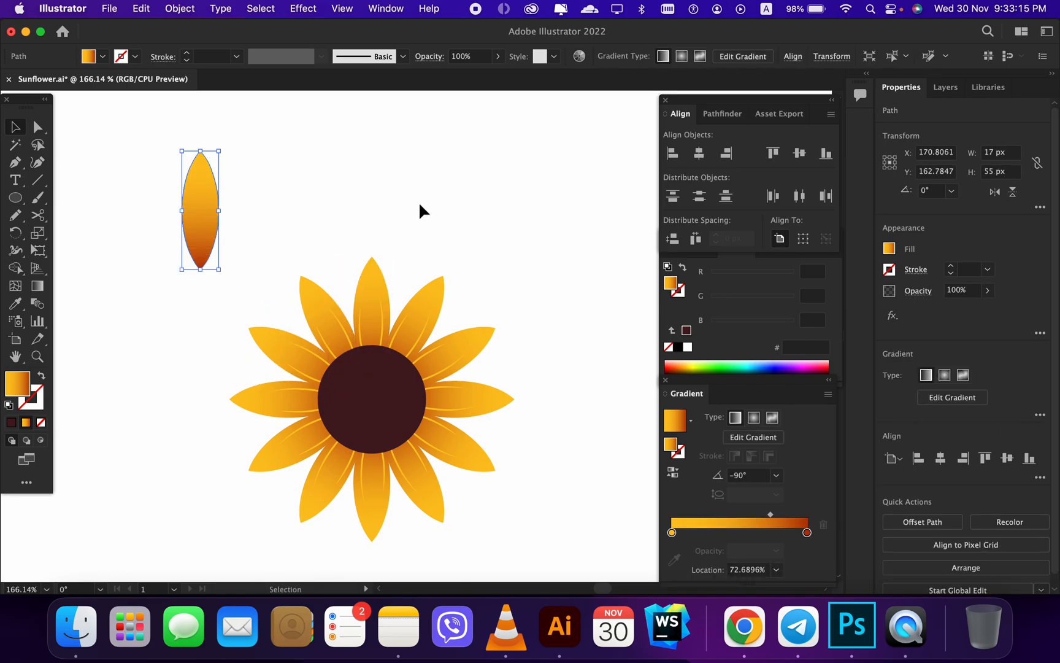
- Move the loose petal over the flower's top petal, centered at X 250 px and Y 211.73 px
click(417, 221)
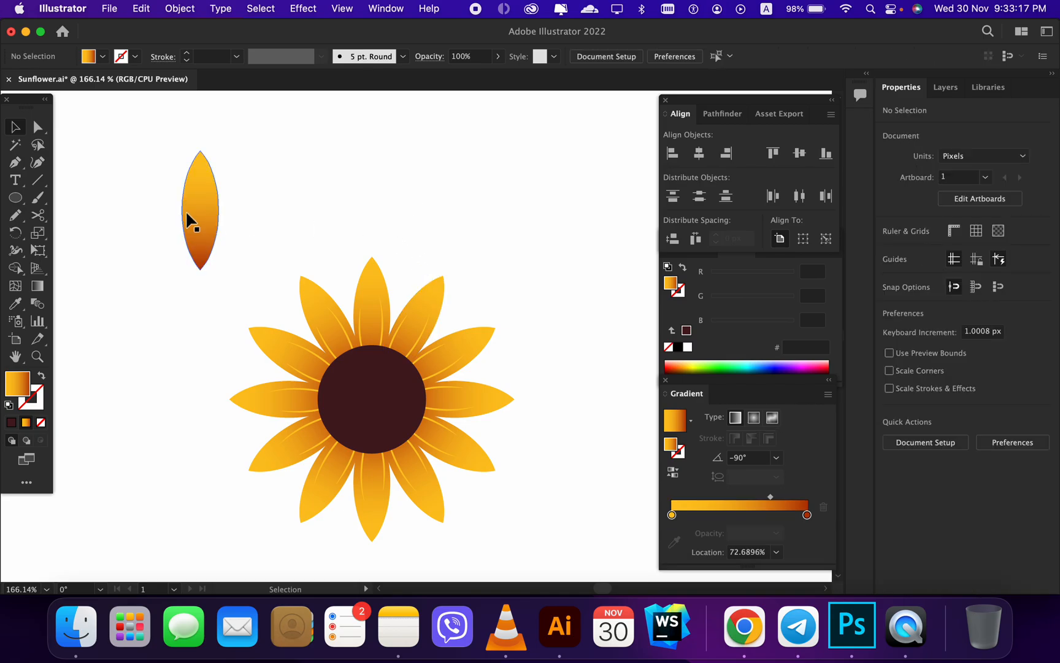
drag(199, 216, 367, 319)
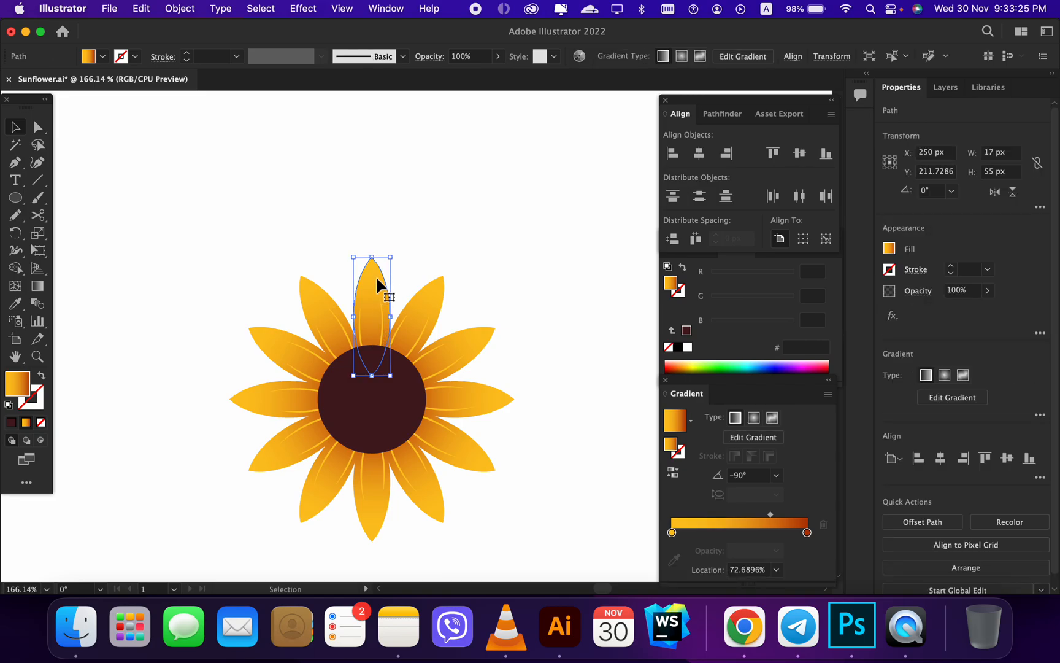
scroll(414, 264, down, 3)
scroll(415, 265, up, 1)
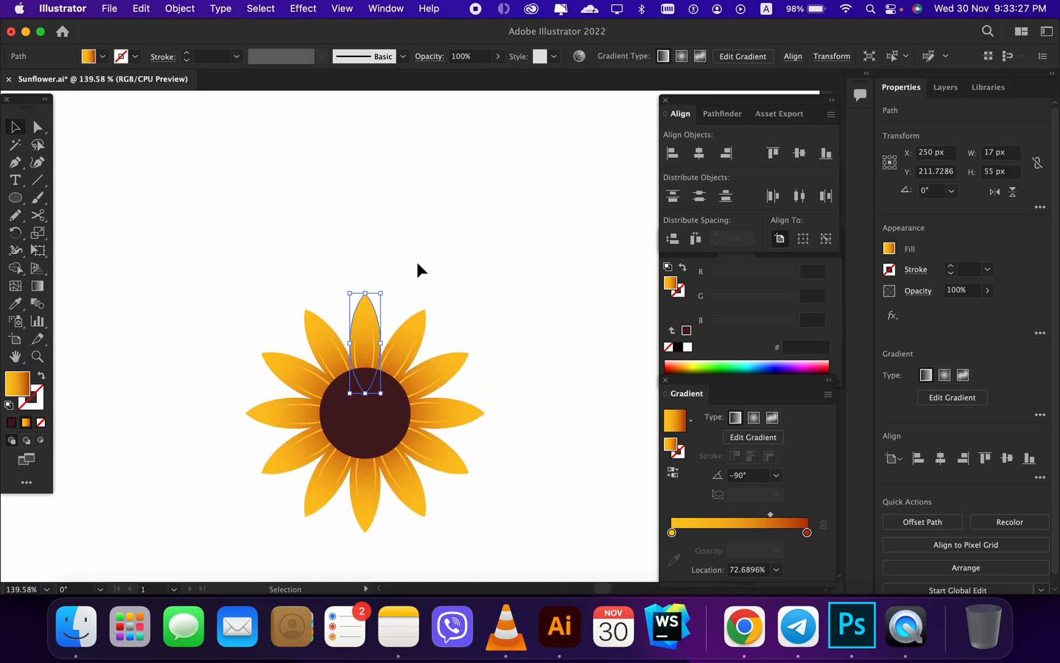
click(410, 278)
- Recolor the light gradient stop of the petal lying over the flower's top petal to orange #feae21
click(368, 316)
click(672, 532)
double_click(672, 533)
click(615, 370)
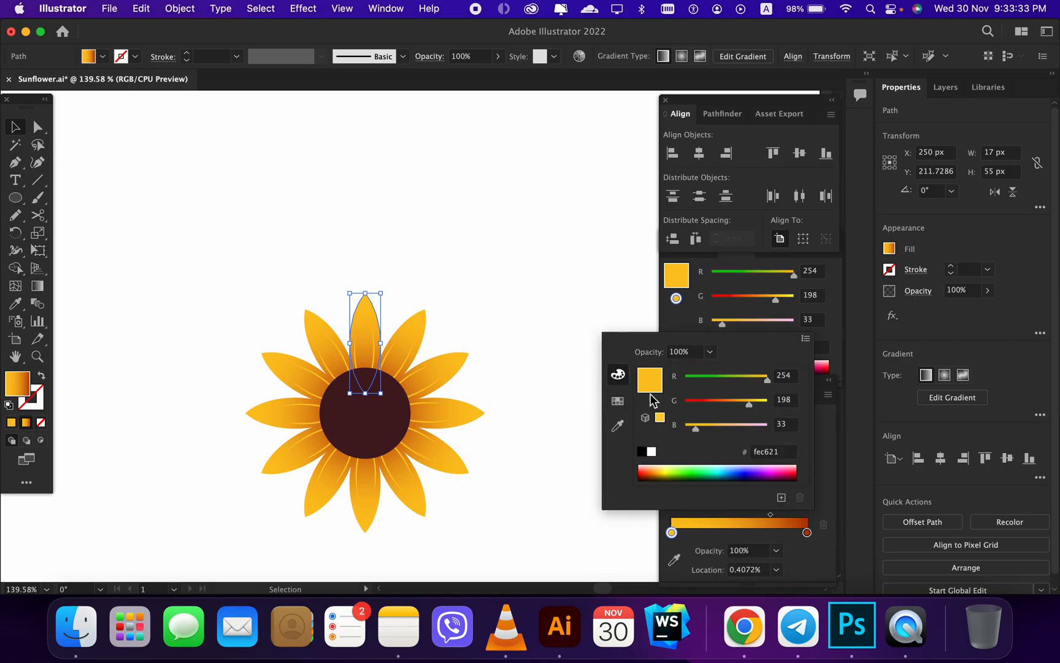
drag(749, 406, 742, 406)
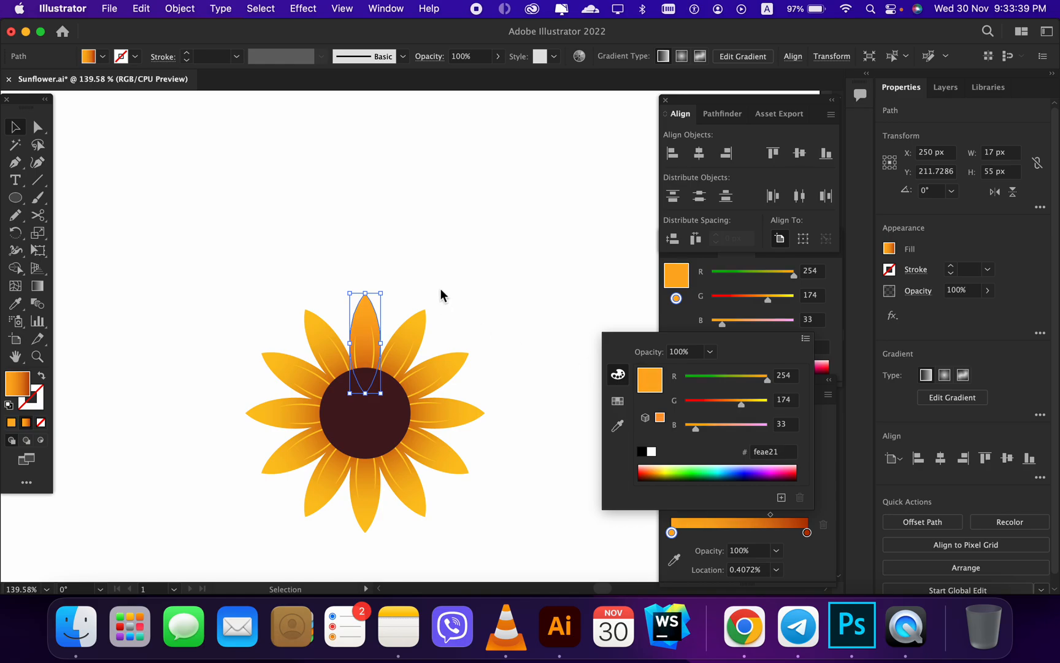
click(425, 270)
click(425, 271)
- Rotate the orange top petal by 15° around the dark circle's center
scroll(376, 332, up, 2)
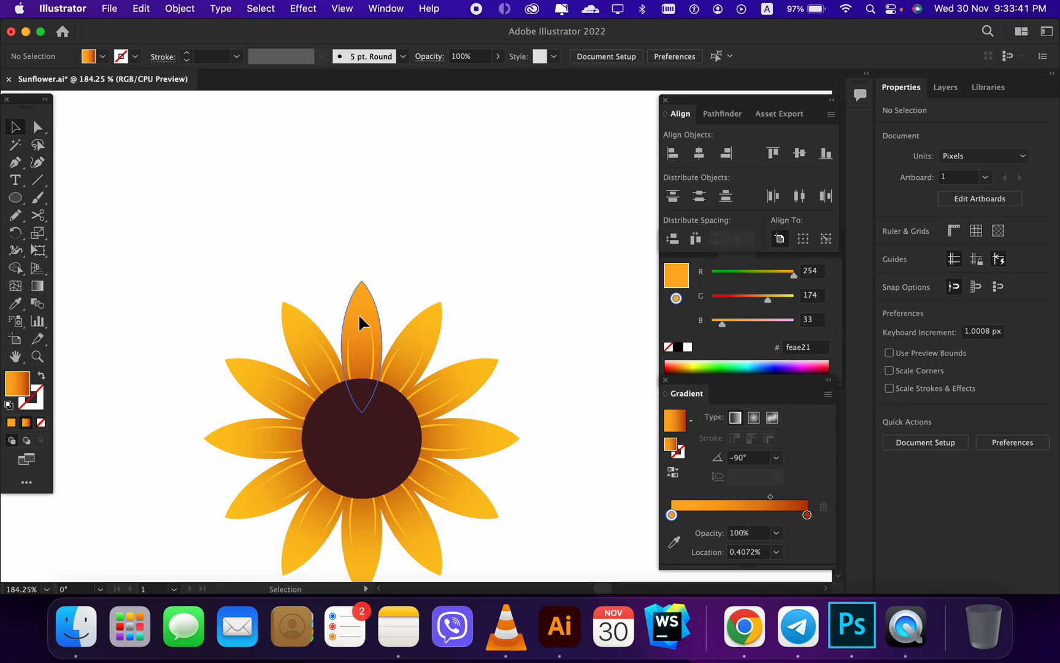
click(359, 314)
scroll(359, 315, up, 2)
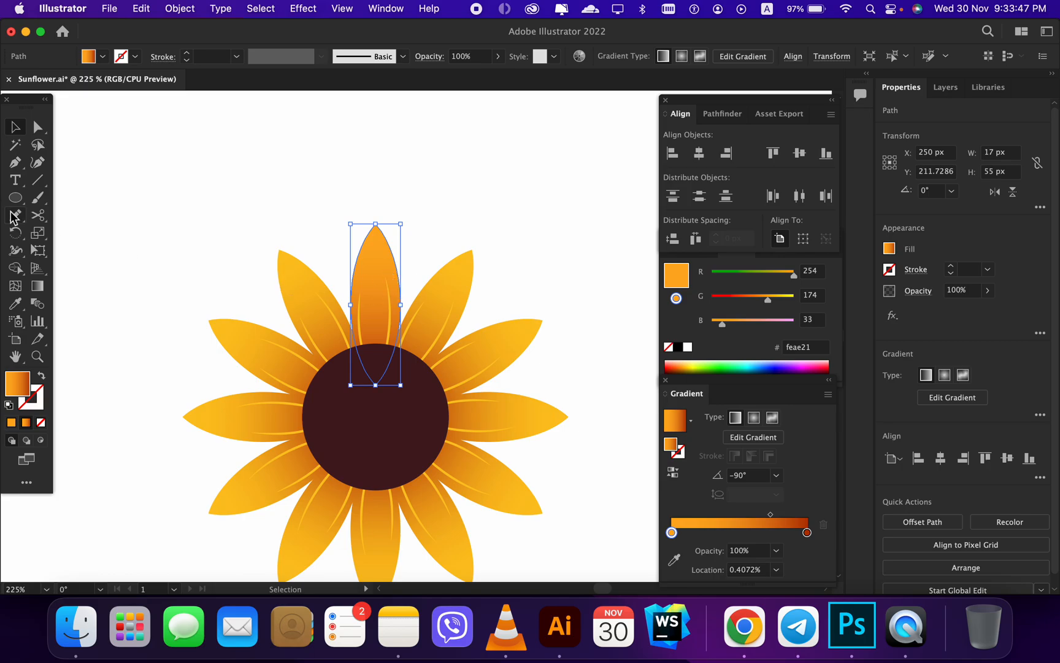
click(15, 233)
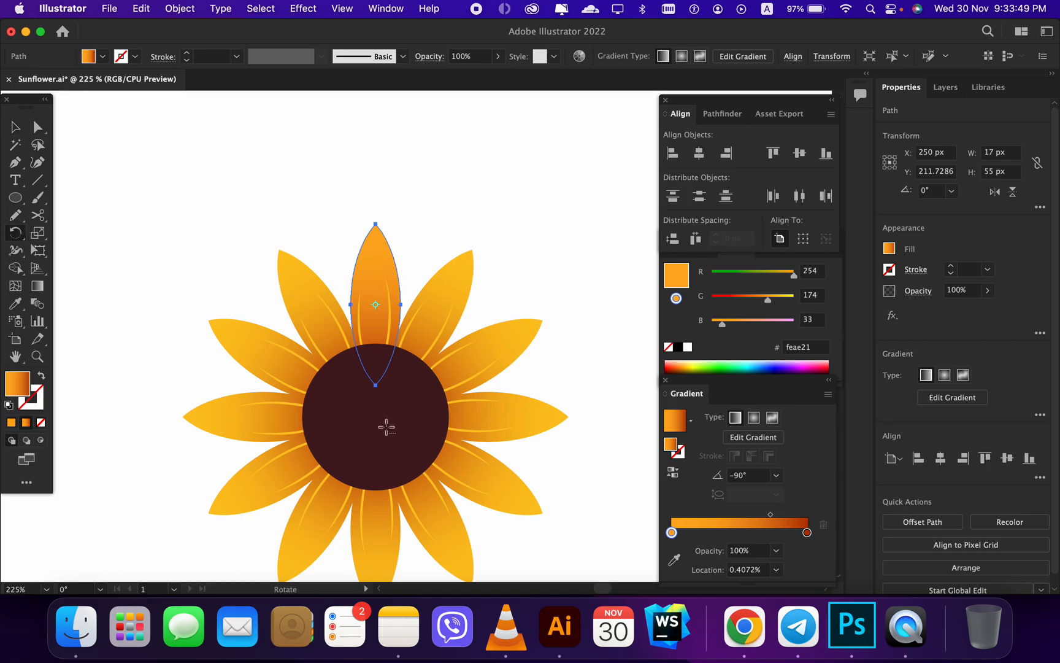
alt+click(375, 416)
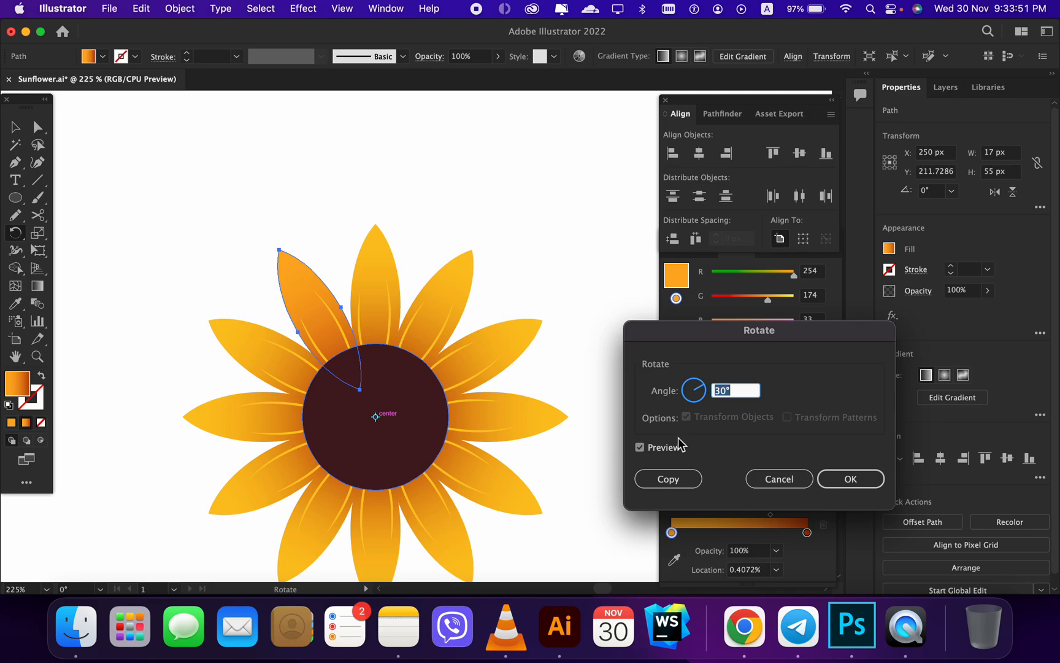
text(15)
key(Tab)
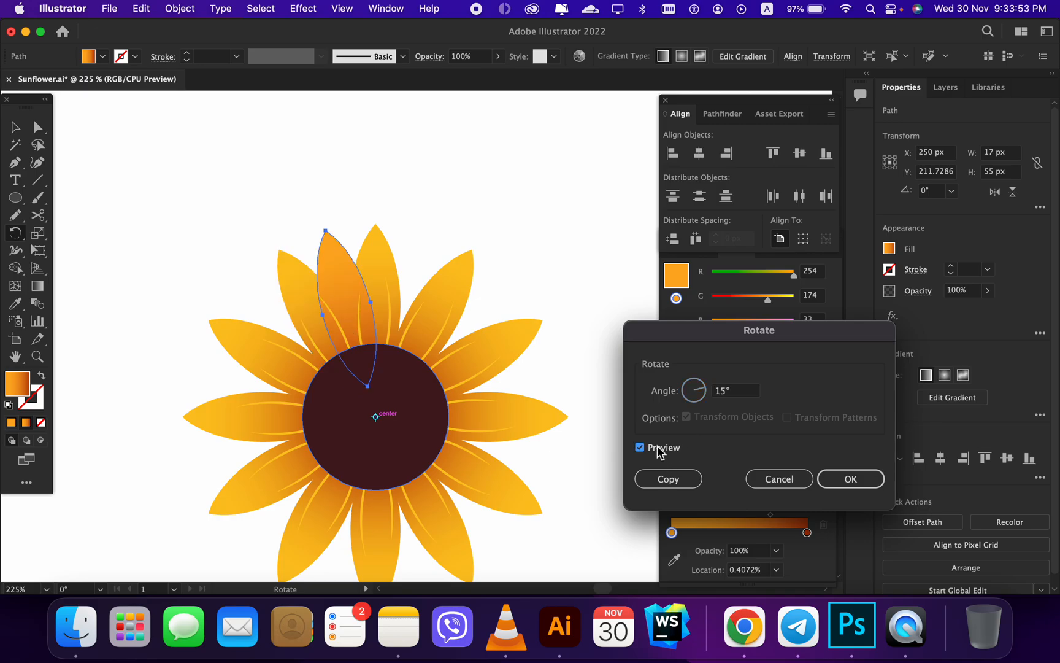
click(844, 477)
key(v)
- Create a copy of the orange petal rotated by 30° around the dark circle's center
click(16, 233)
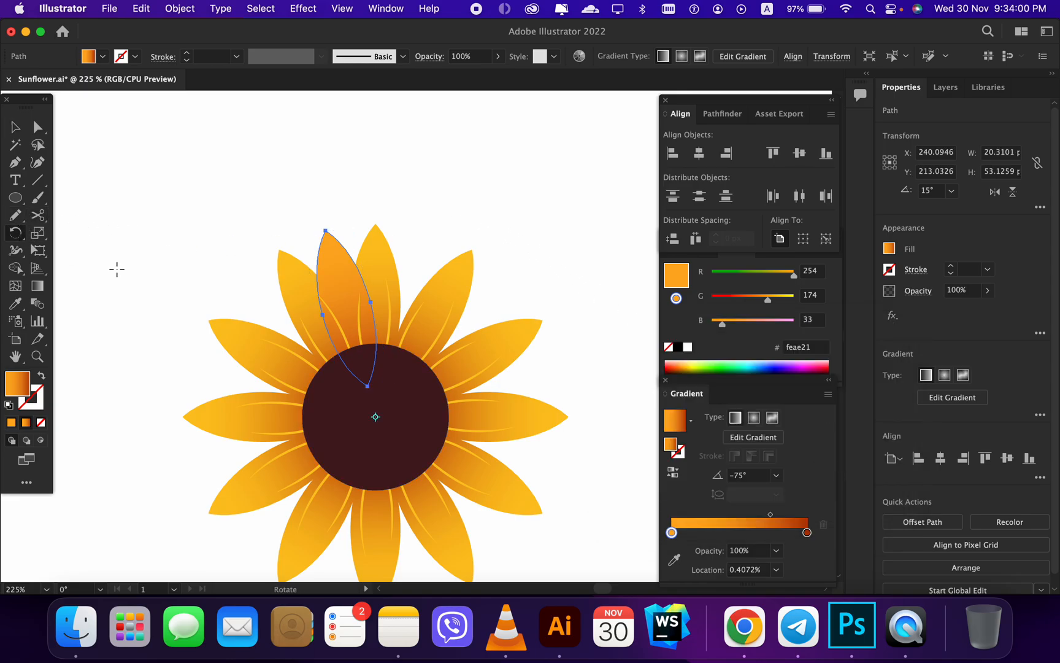
alt+click(376, 417)
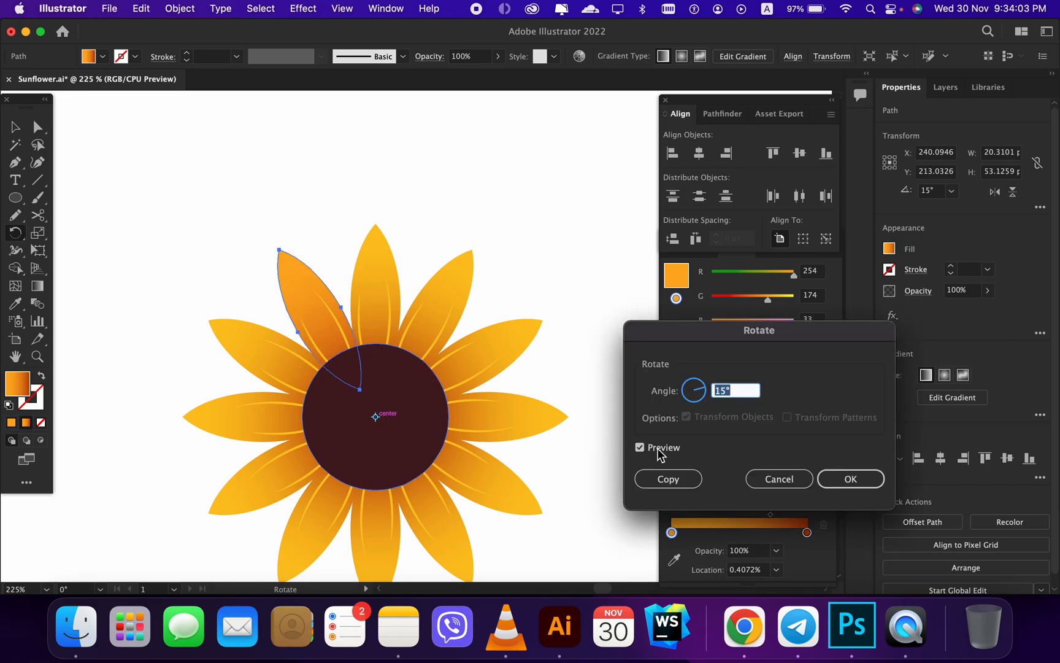
text(30)
click(665, 446)
click(665, 445)
click(667, 480)
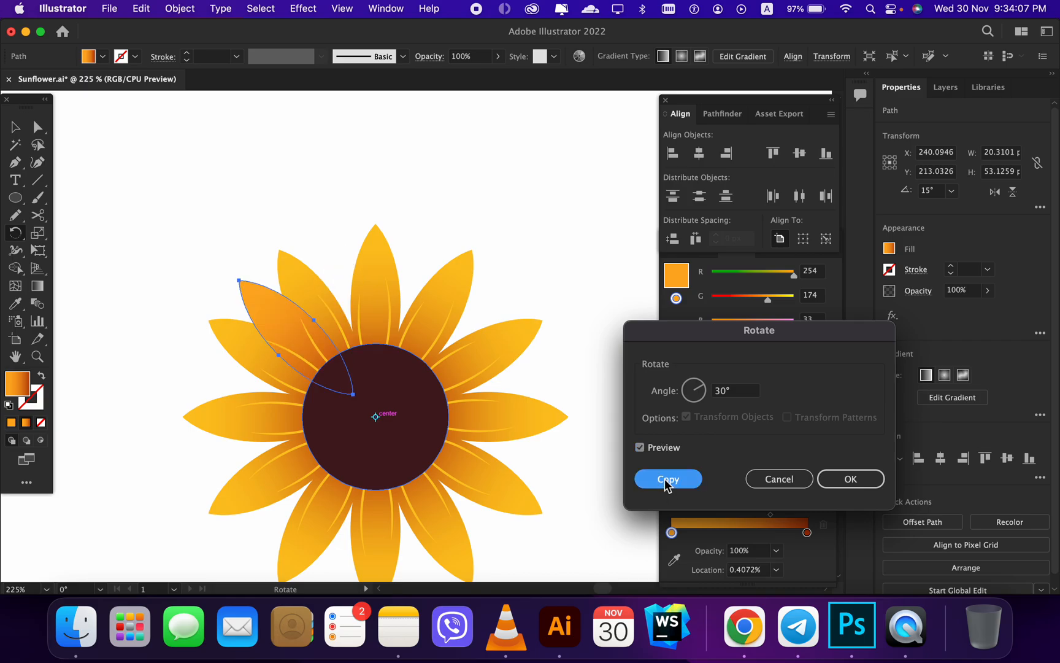
- Repeat the 30° rotated copy until the orange petals form a complete ring around the flower
key(ctrl+d)
key(ctrl+d)
key(ctrl+d)
key(ctrl+d)
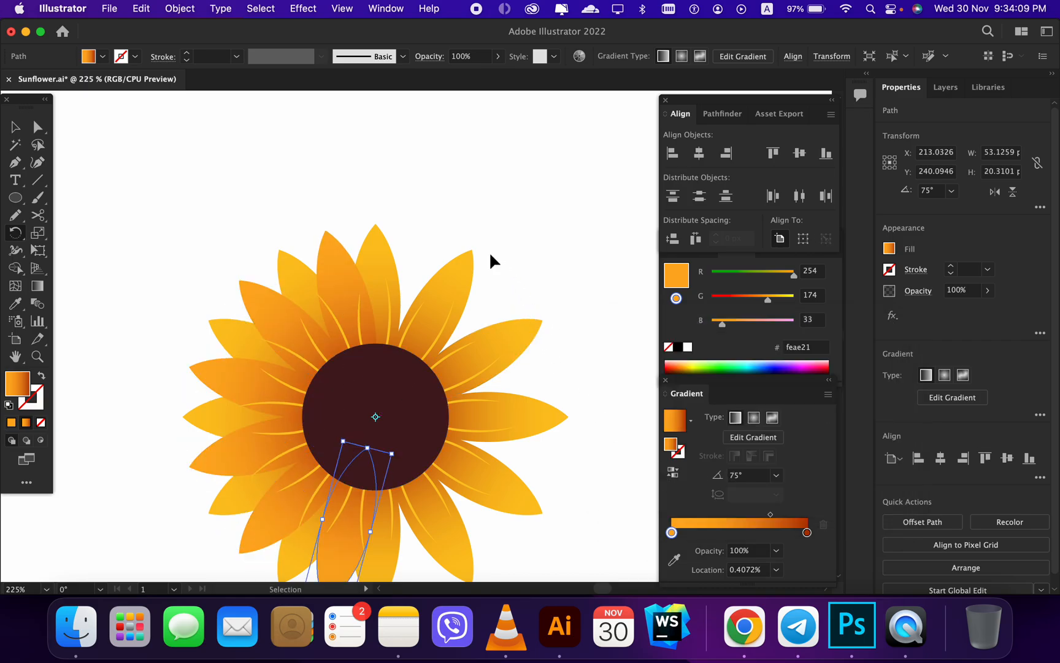
key(ctrl+d)
key(ctrl+d)
key(ctrl+d)
key(ctrl+d)
key(ctrl+d)
key(ctrl+d)
key(ctrl+d)
key(v)
click(469, 189)
- Select all orange petals by their matching fill color and group them
click(428, 245)
click(271, 9)
mouse_move(328, 161)
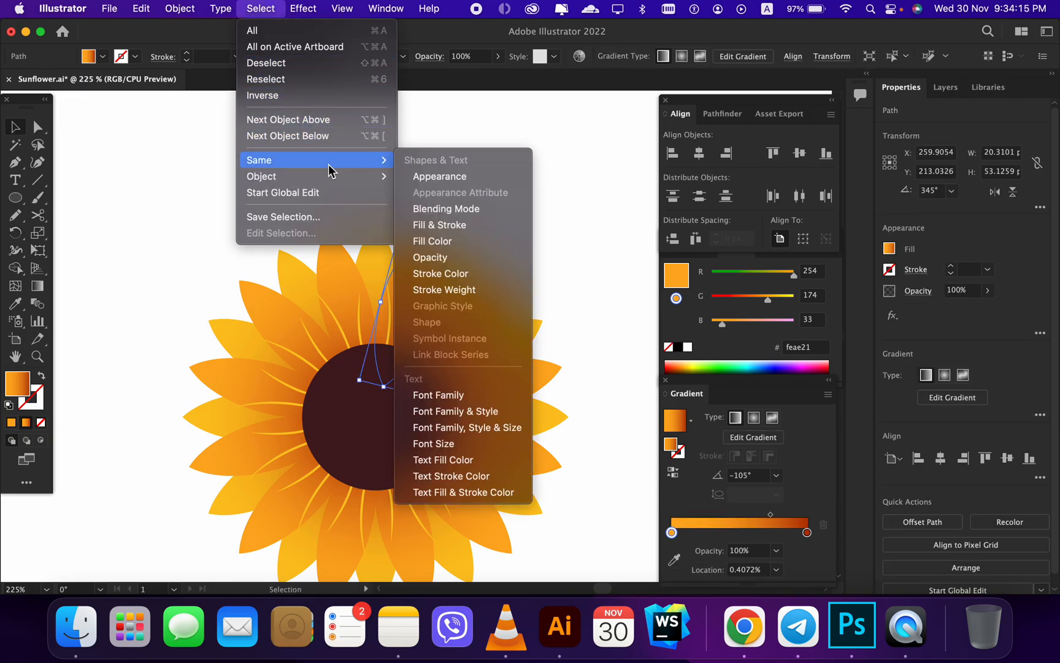
click(441, 243)
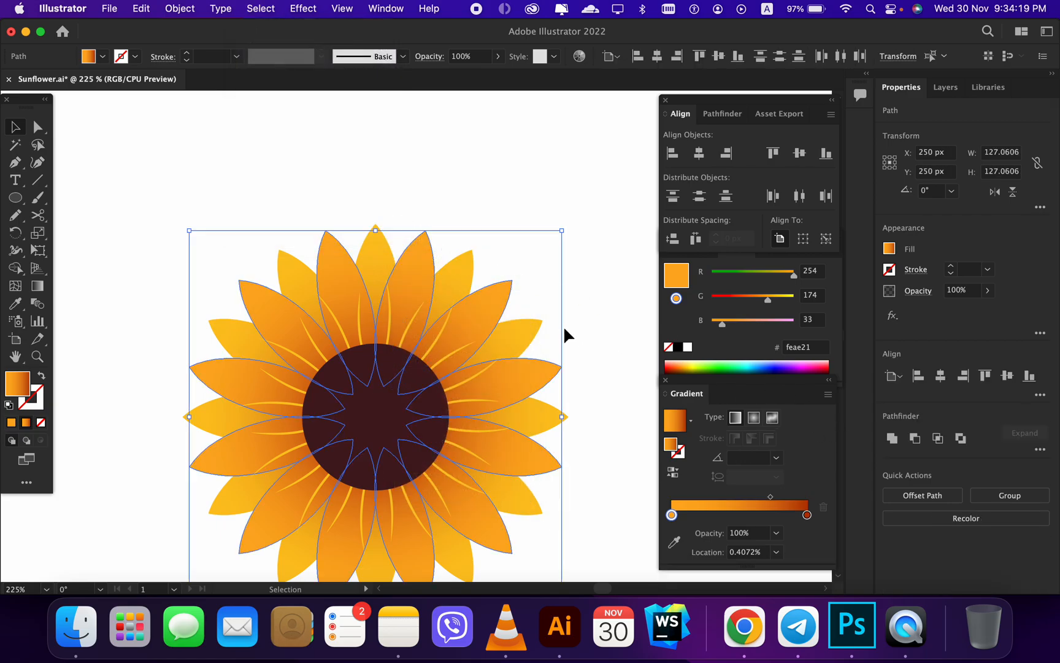
click(1011, 497)
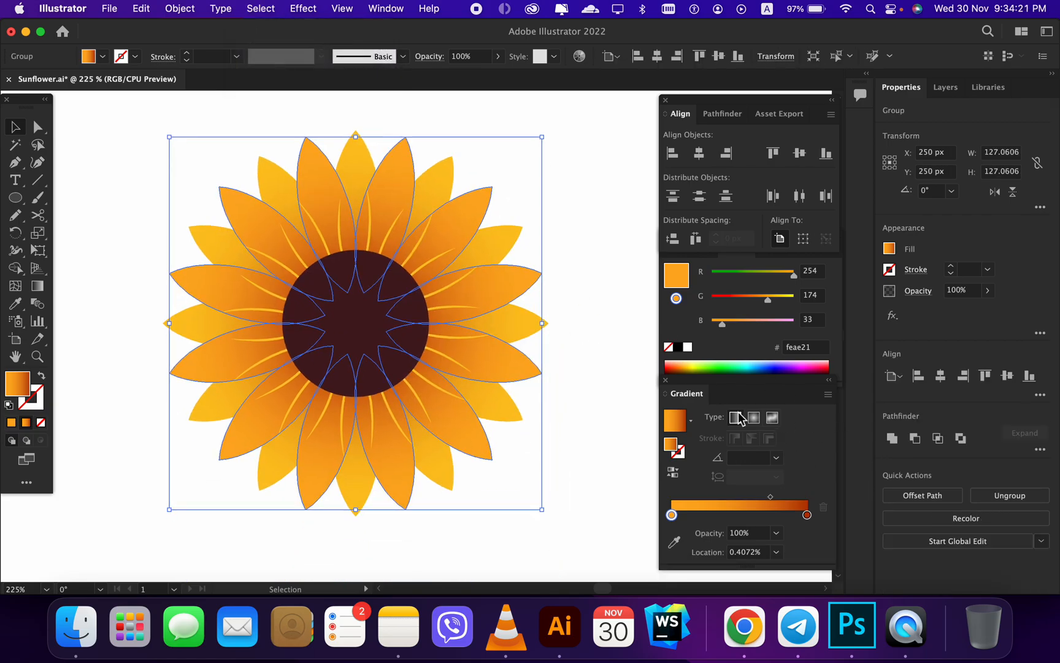
- Send the orange petal group to the back, behind the yellow petals
right_click(513, 289)
mouse_move(613, 486)
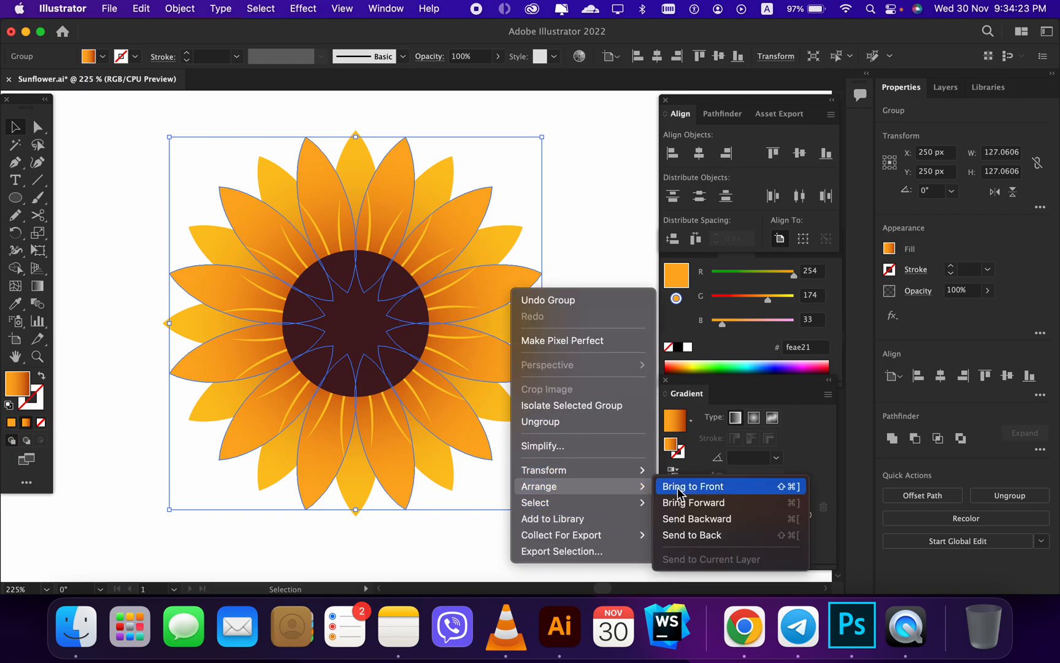
click(692, 536)
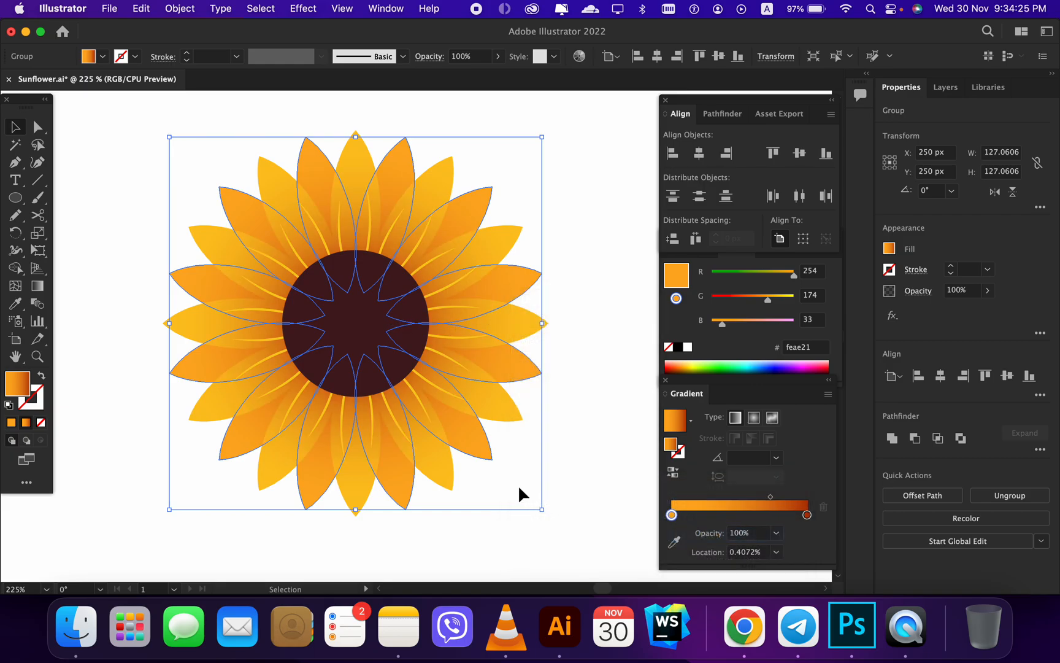
- Enlarge the orange petal group slightly about its center to match the yellow ring's extent, and save the file
drag(542, 509, 555, 528)
click(592, 474)
key(super+s)
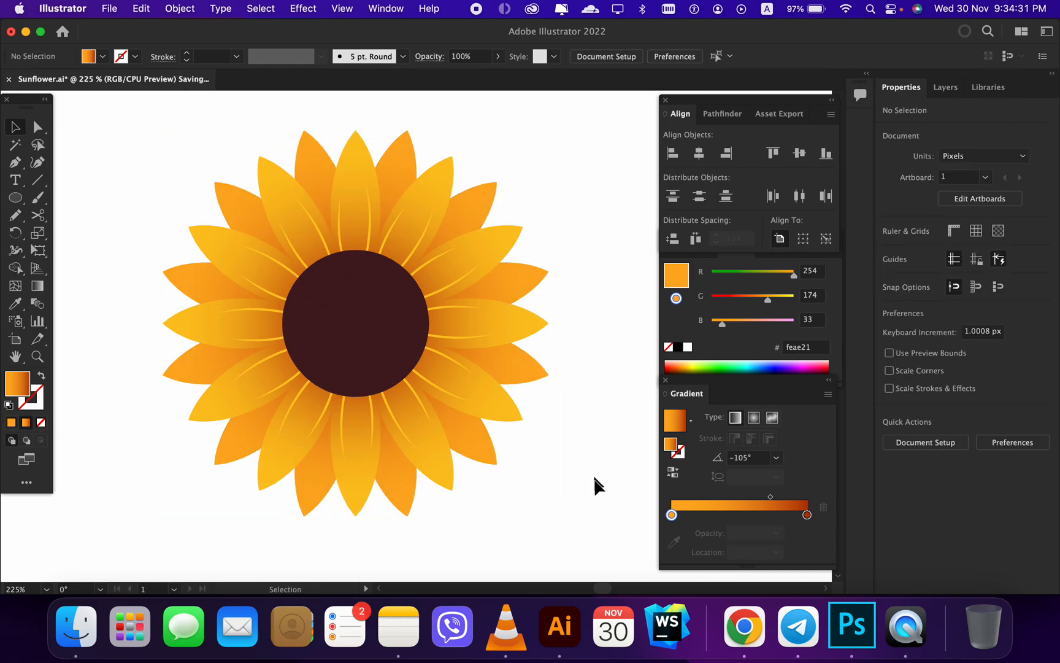
- Copy the dark central circle and paste the copy in front of it
scroll(531, 382, left, 1)
scroll(446, 408, down, 1)
scroll(446, 407, down, 2)
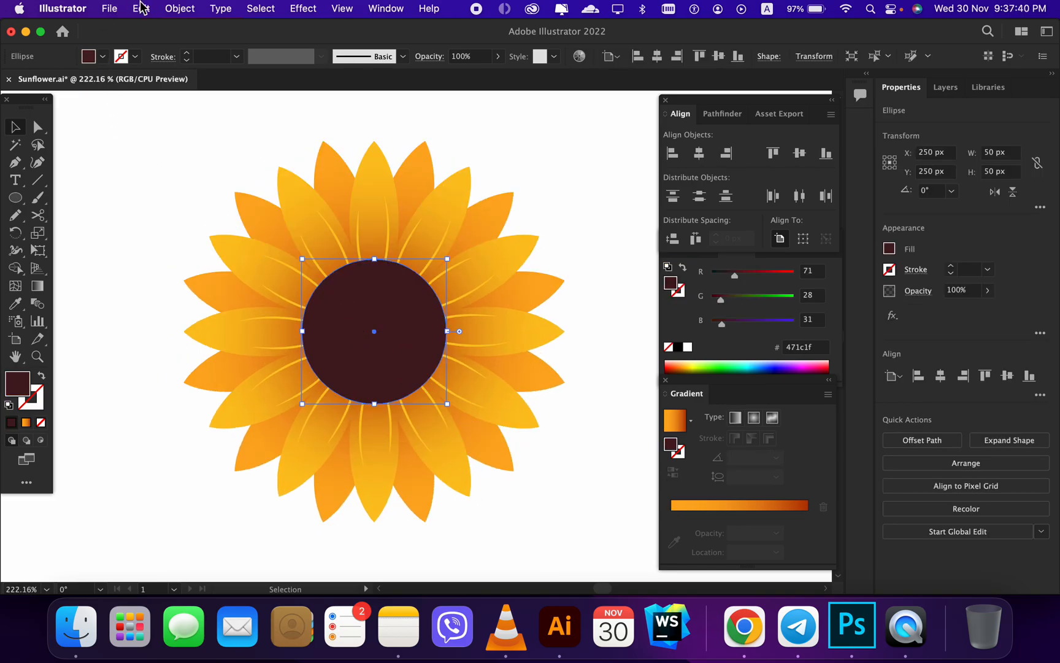
click(141, 8)
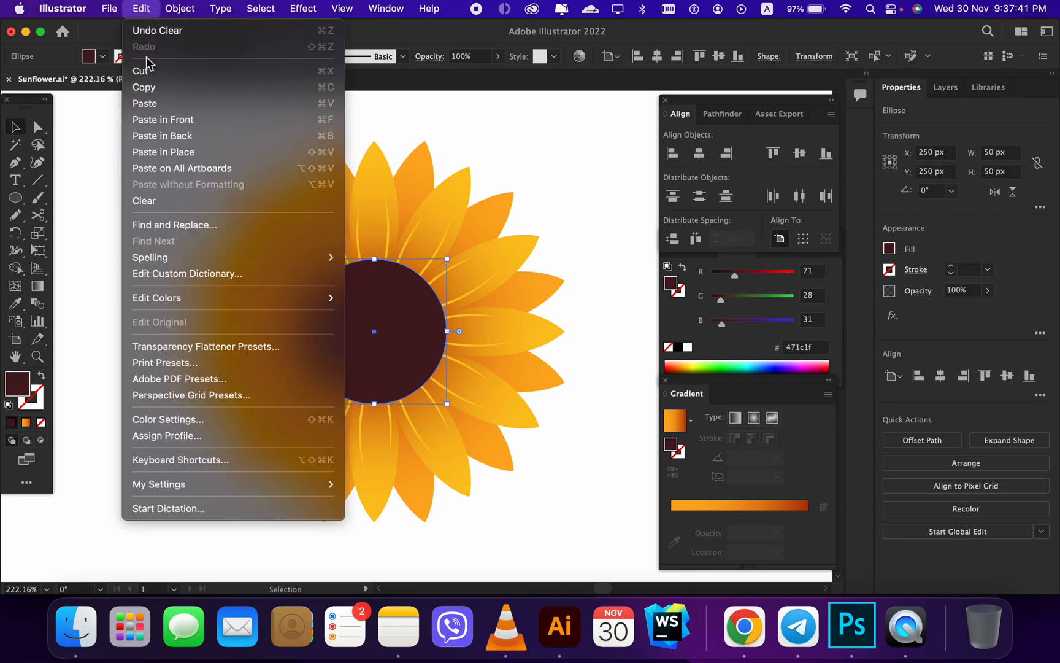
click(147, 86)
click(141, 9)
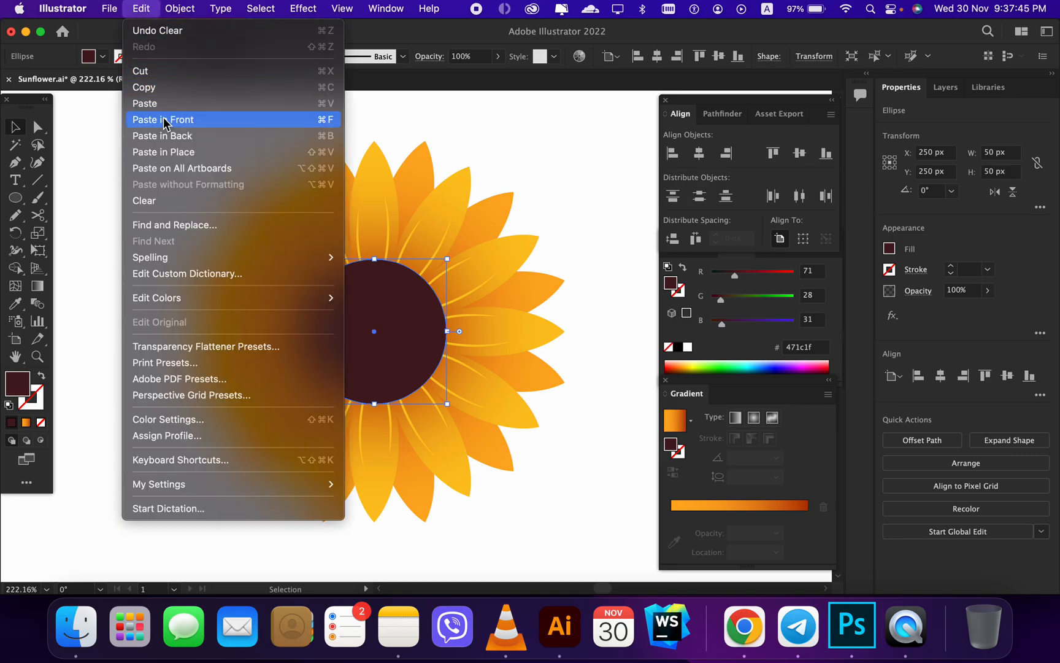
click(165, 120)
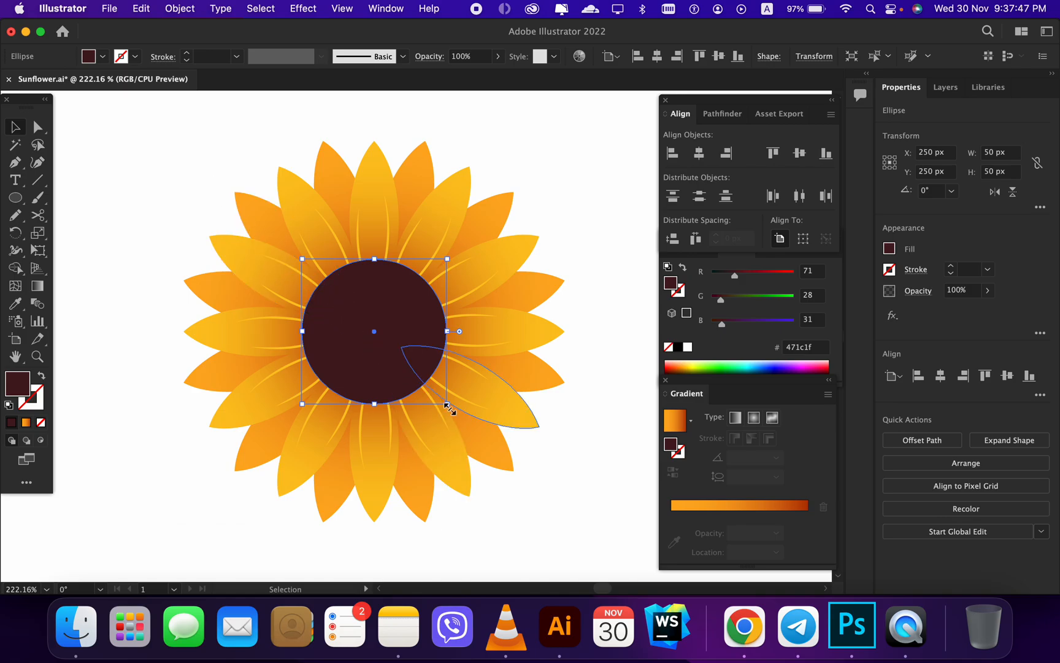
- Recolor the front circle's fill to the lighter maroon #5e3035
double_click(19, 387)
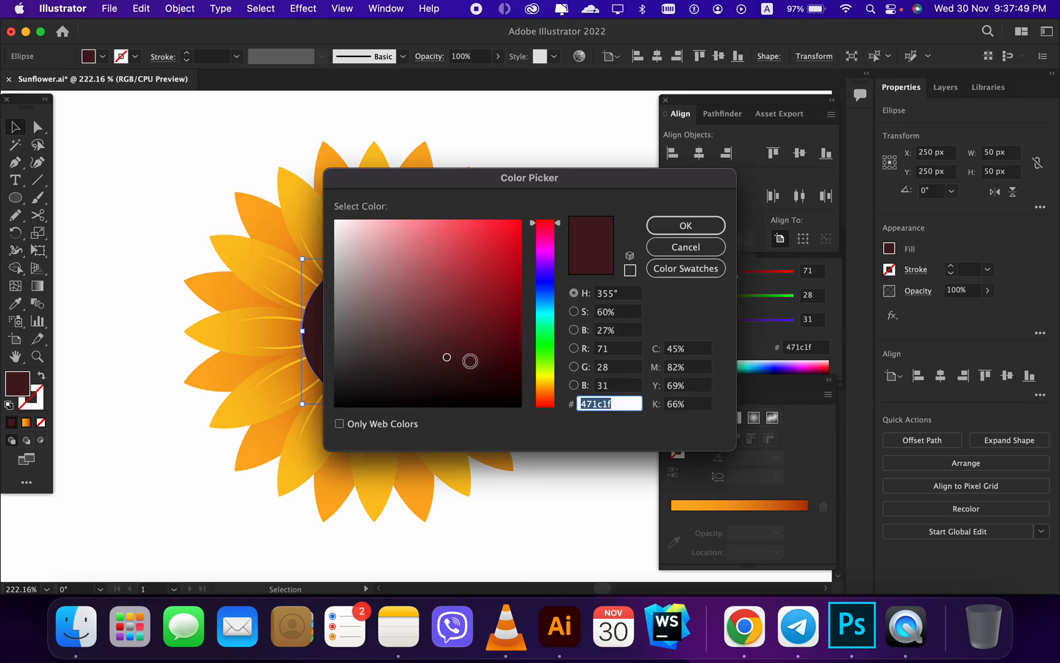
drag(449, 356, 426, 338)
click(655, 236)
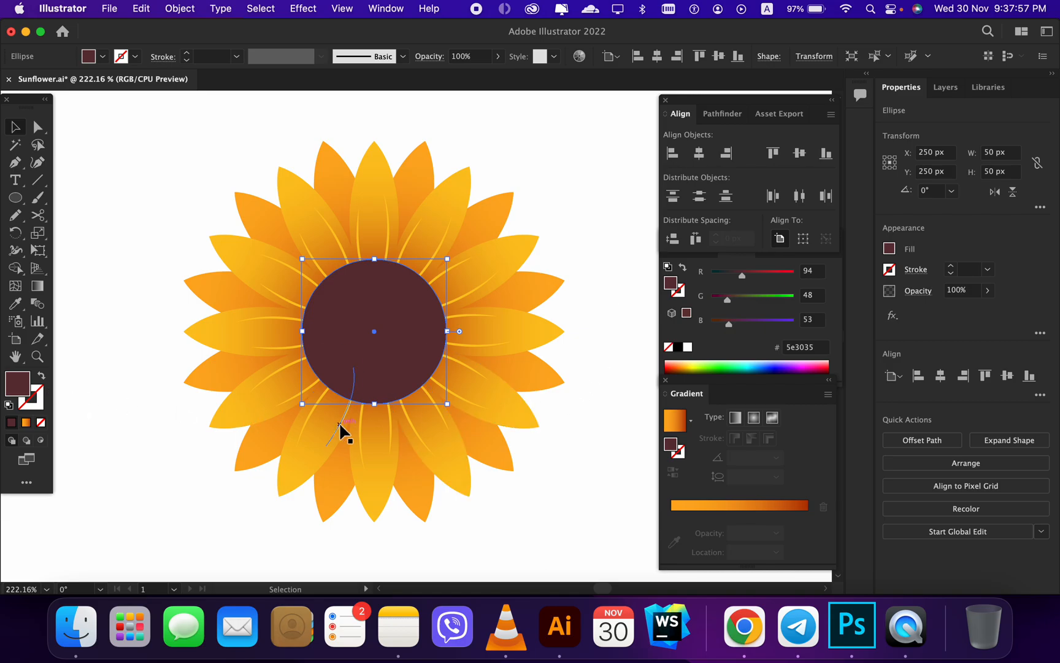
- Shrink the lighter circle about its center to about 46.5 px wide and swap its fill color to the stroke
mouse_move(447, 404)
mouse_down()
mouse_move(436, 400)
mouse_move(445, 407)
mouse_up()
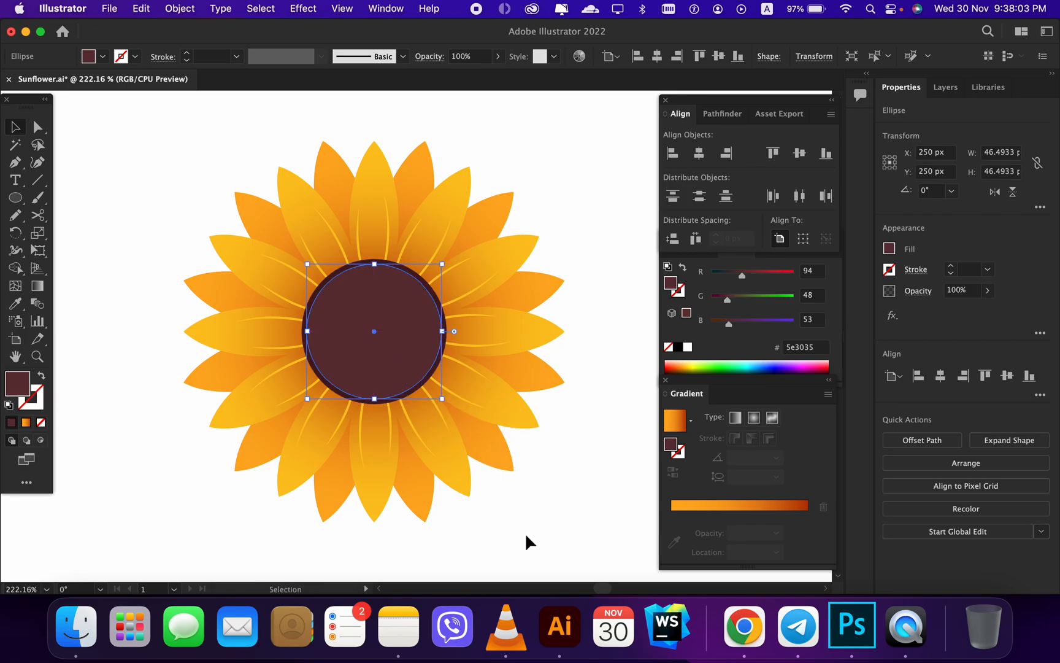
click(41, 376)
click(78, 391)
- Make the inner circle's stroke dotted, with a dashed line, round caps and corners, 0 pt dash and 2 pt gap
scroll(433, 379, up, 2)
scroll(427, 377, up, 2)
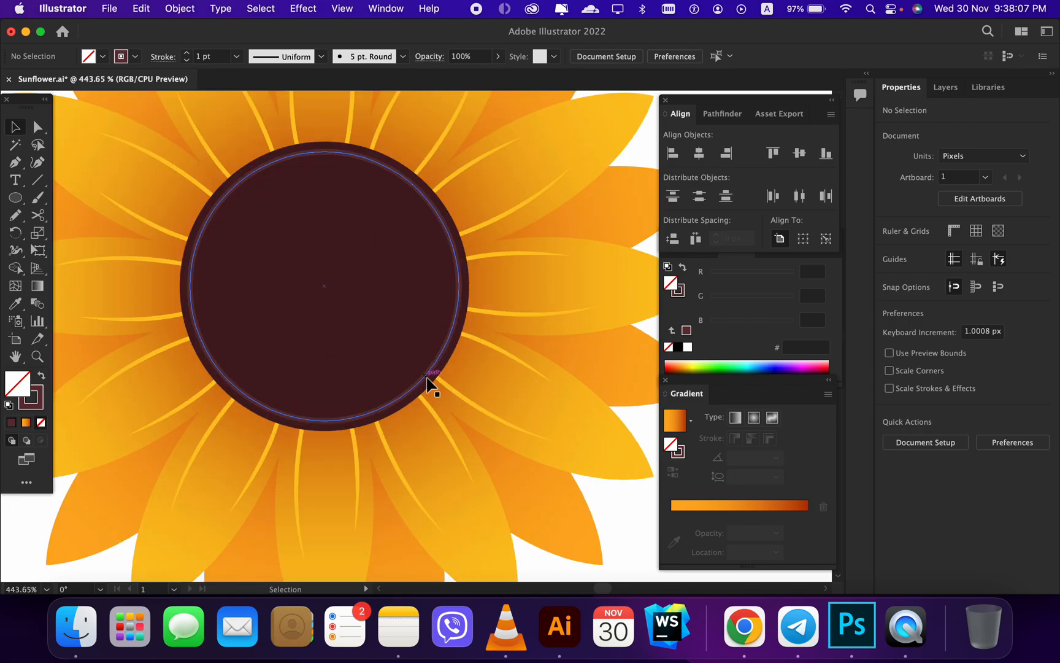
click(428, 385)
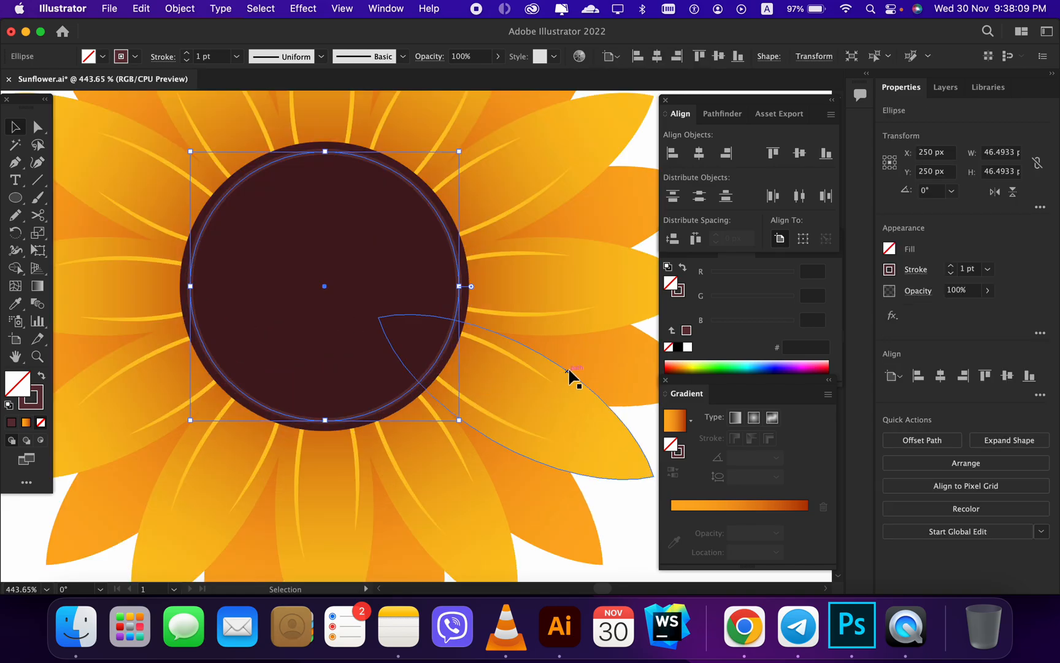
click(914, 270)
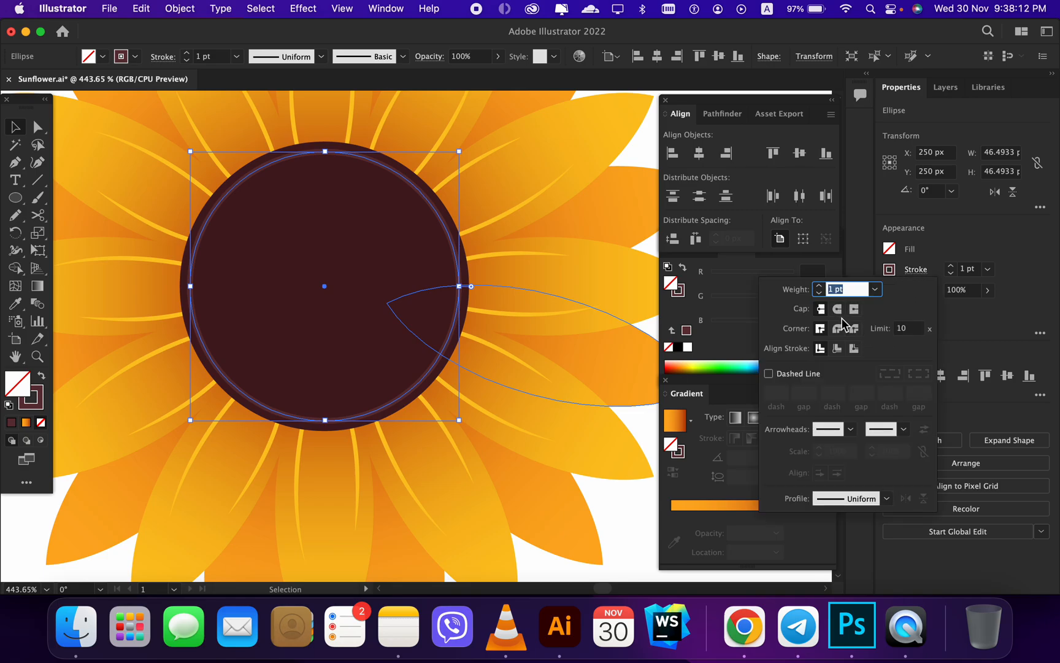
click(801, 373)
click(837, 308)
click(837, 328)
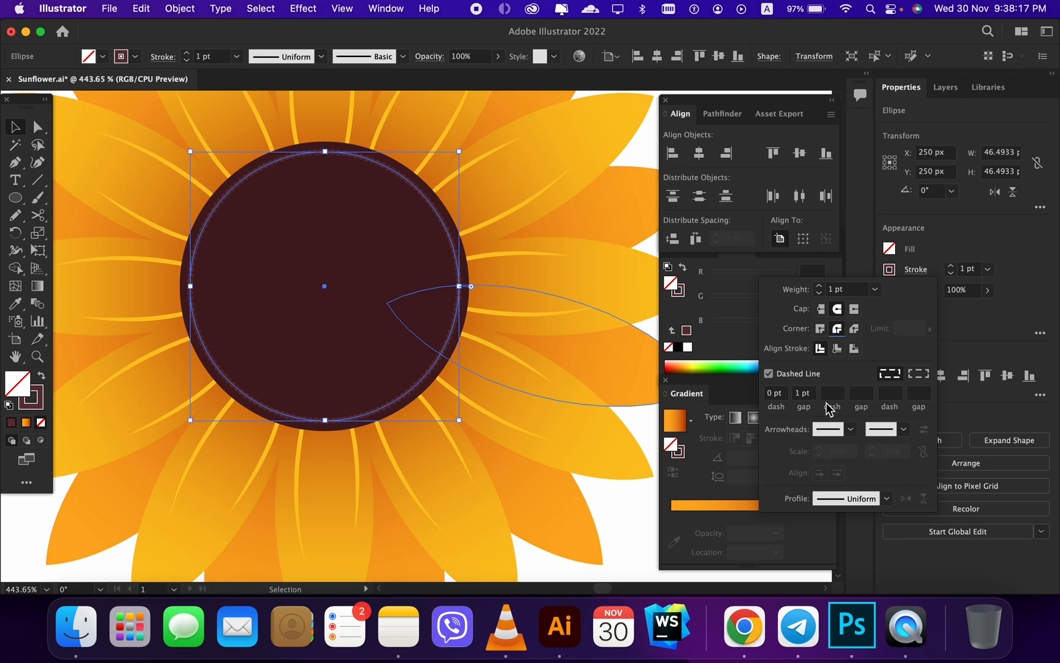
double_click(798, 396)
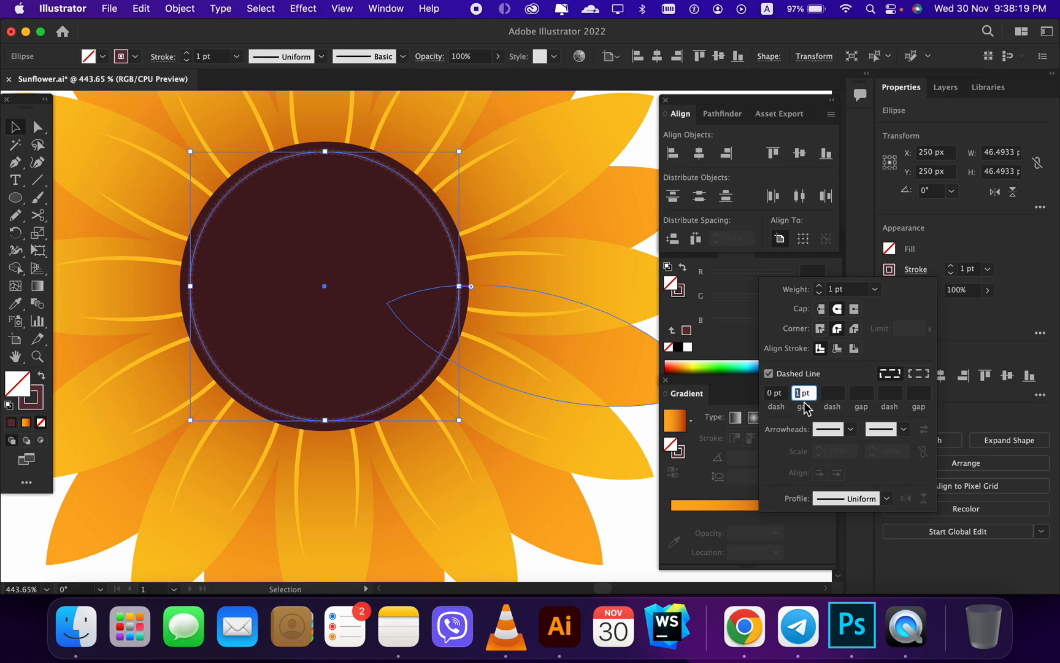
text(2)
key(Return)
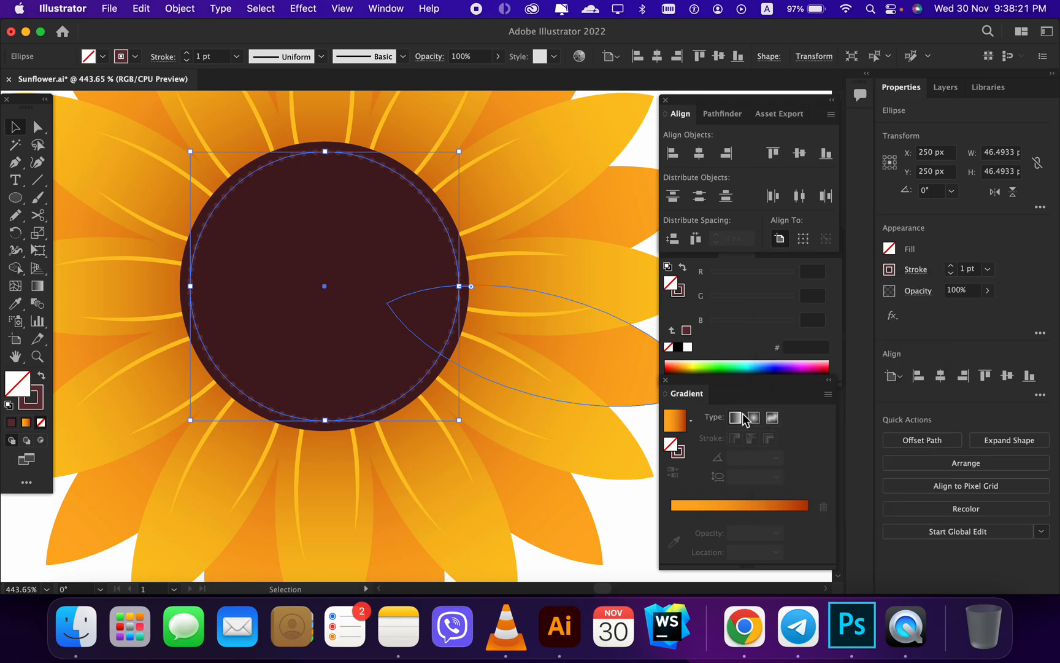
click(622, 508)
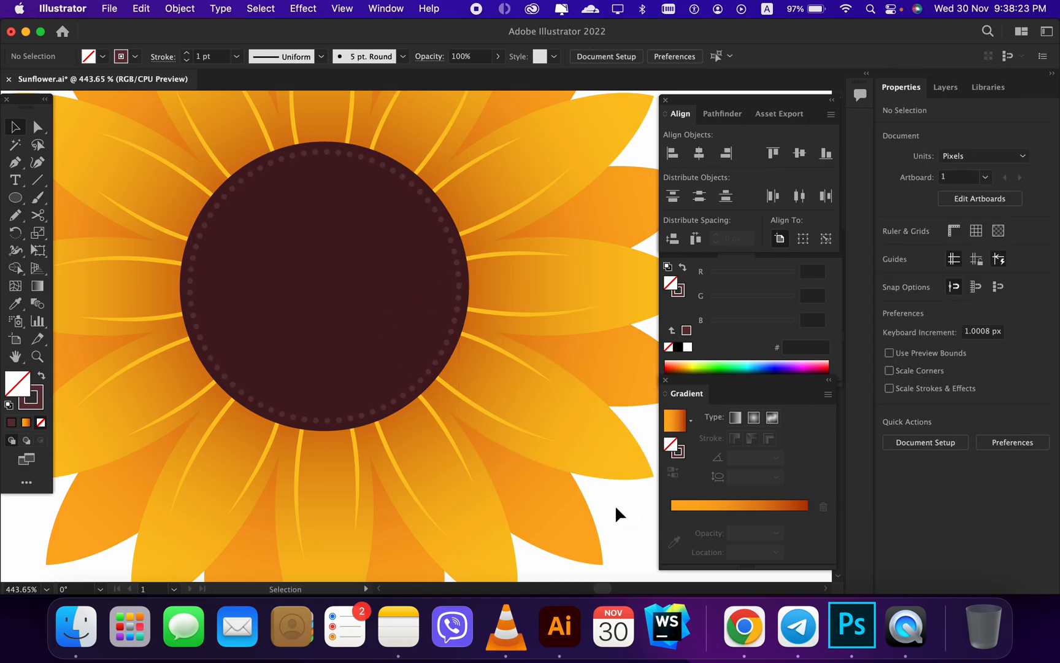
- Expand the appearance of the dotted inner circle, followed by its fill and stroke, to turn the dots into shapes
click(429, 376)
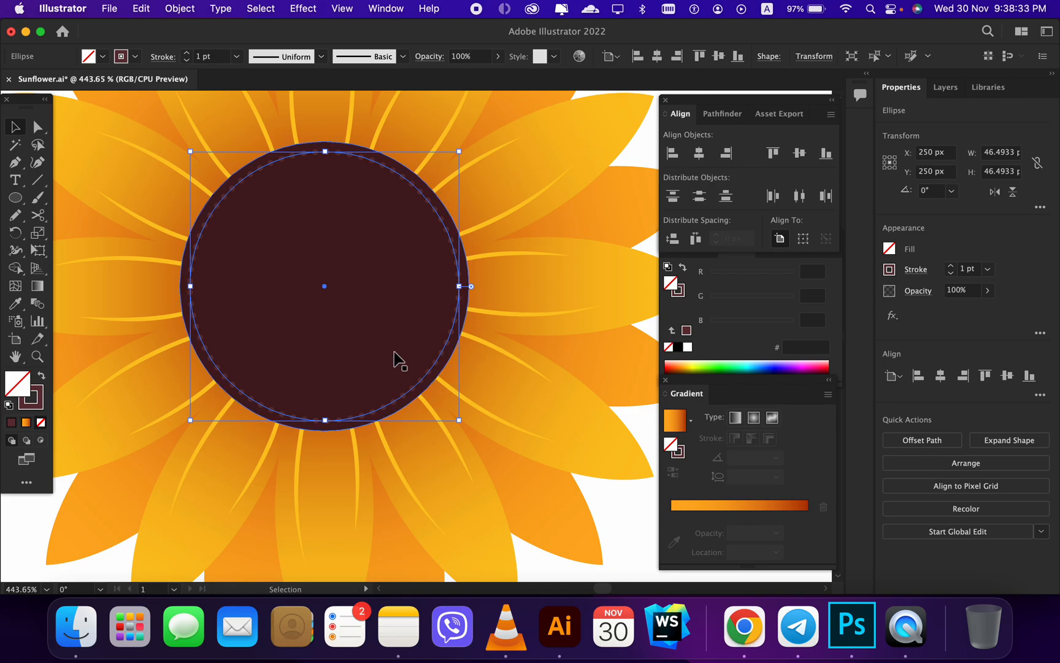
click(175, 8)
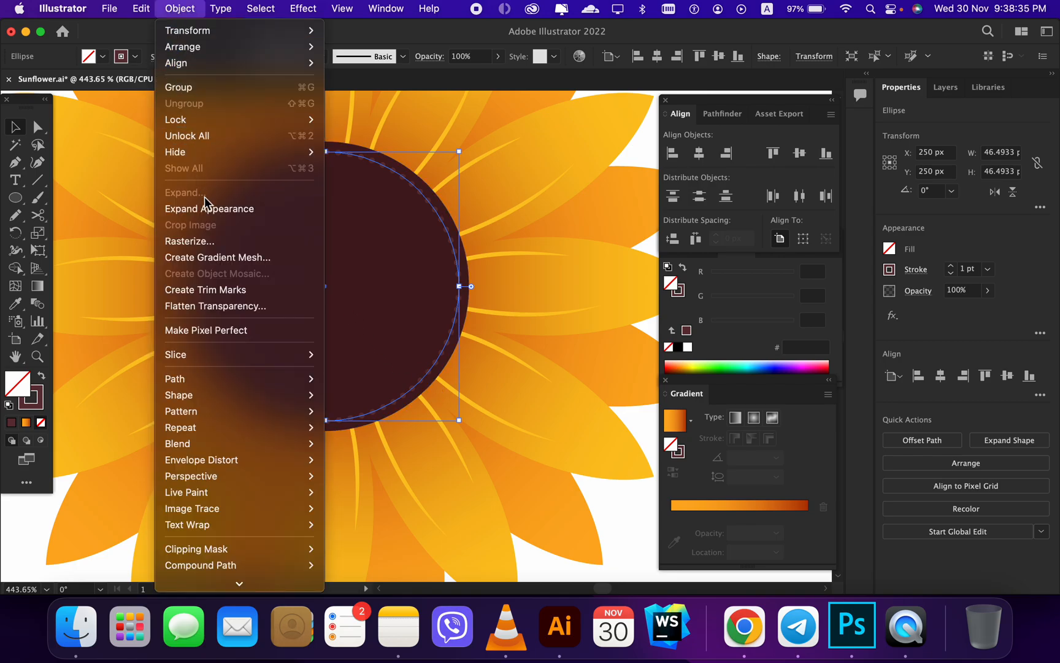
click(210, 209)
click(180, 8)
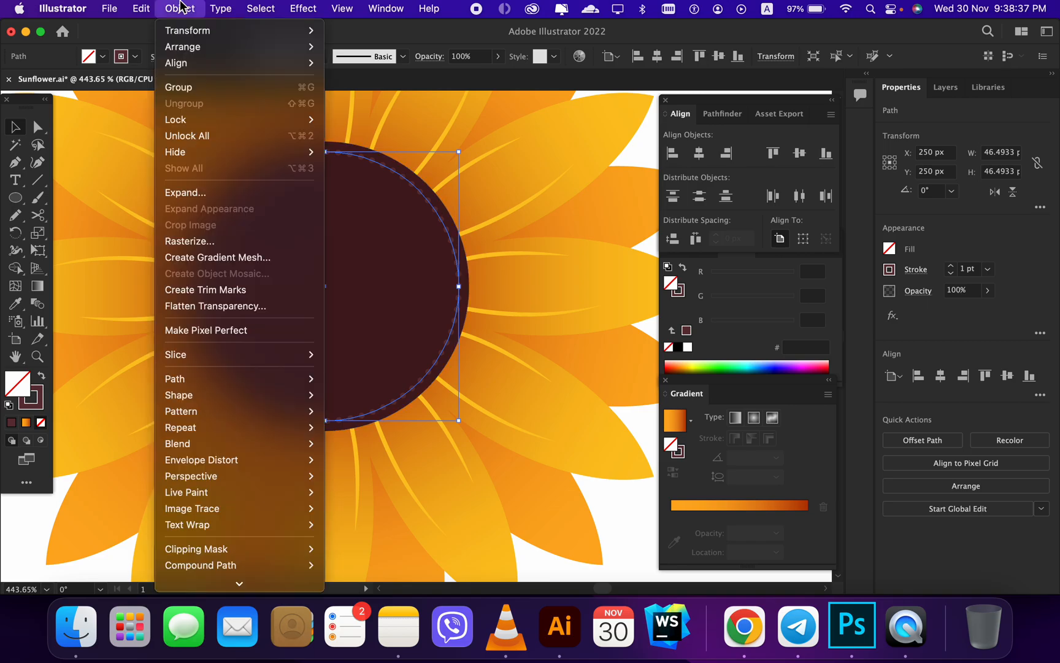
click(210, 195)
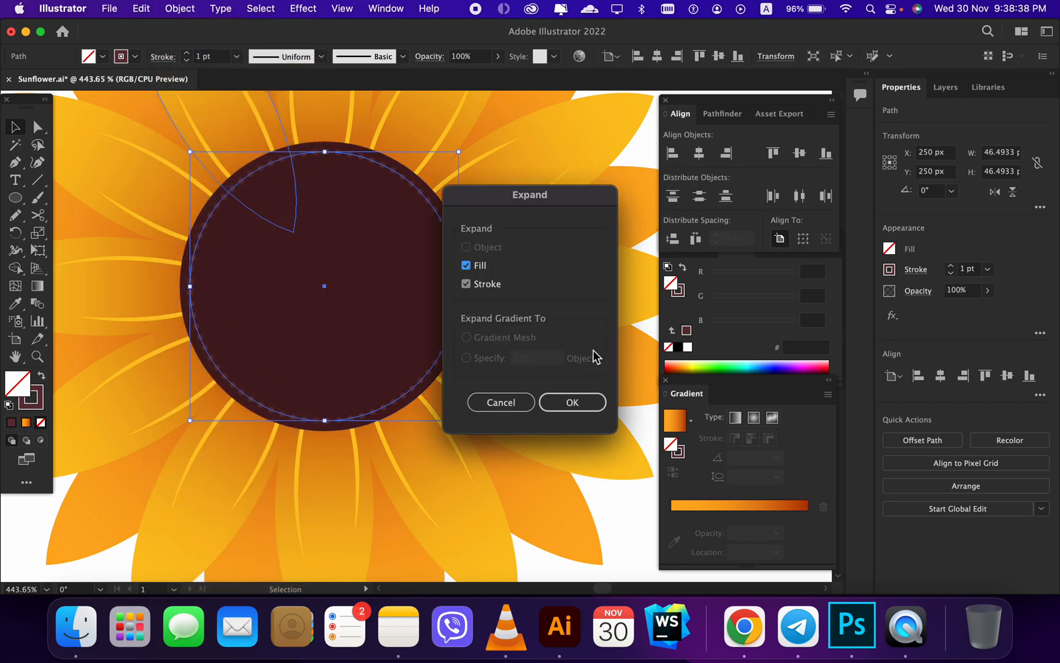
click(595, 402)
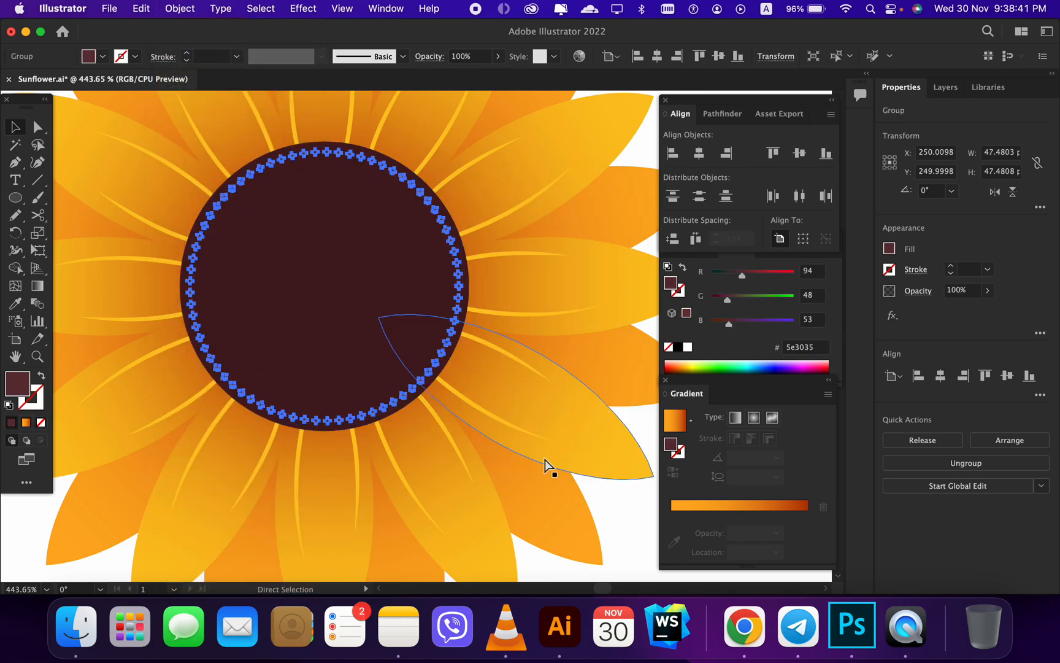
- Duplicate the expanded dotted ring in place and shrink the copy about its center to about 37.5 px wide
click(180, 8)
click(145, 6)
click(146, 8)
click(184, 115)
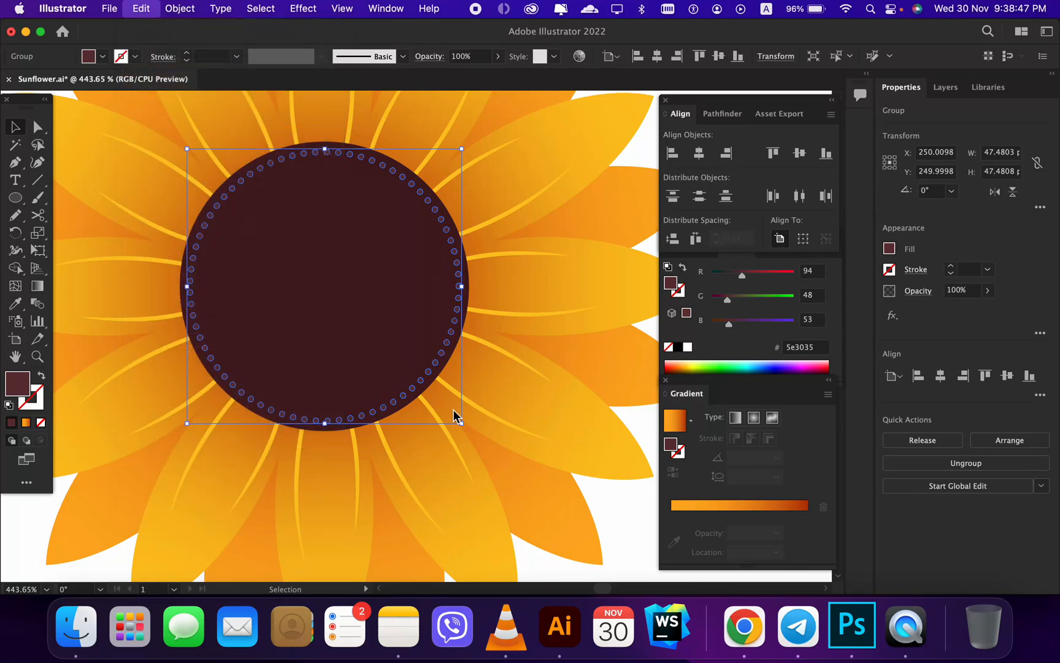
drag(464, 424, 450, 425)
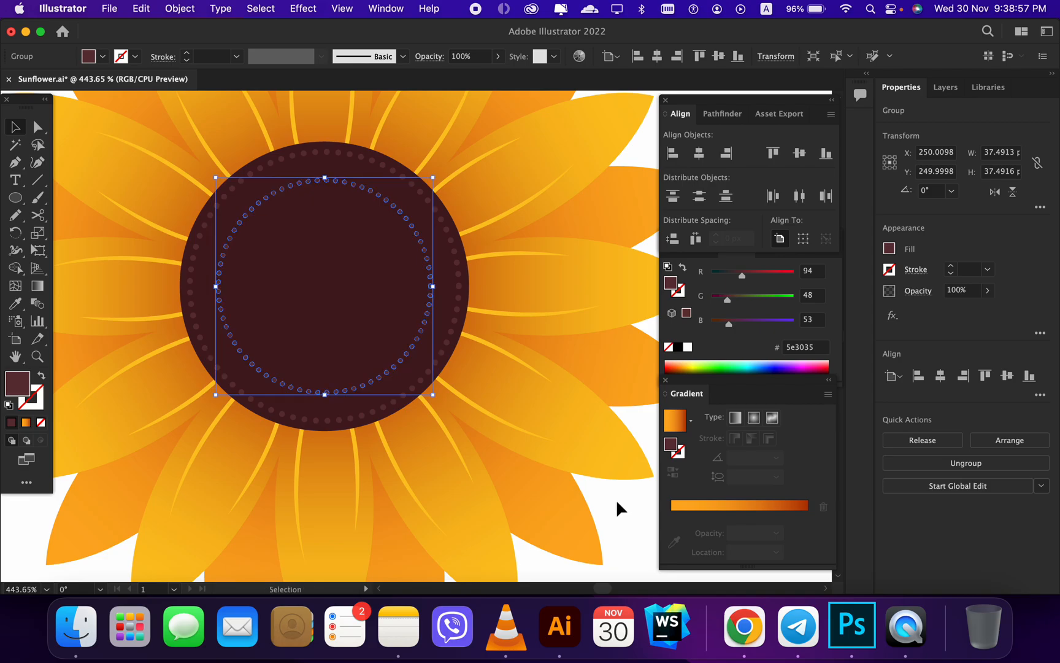
- Undo the last shrinking of the inner dotted ring and deselect it
click(616, 504)
scroll(463, 435, up, 3)
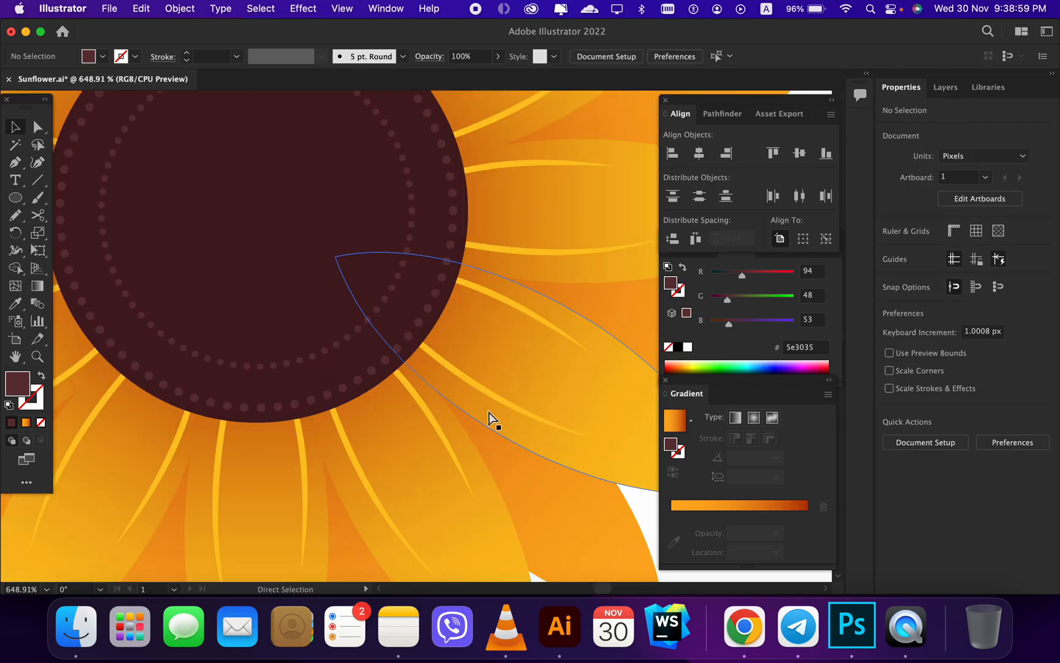
key(super+z)
key(super+z)
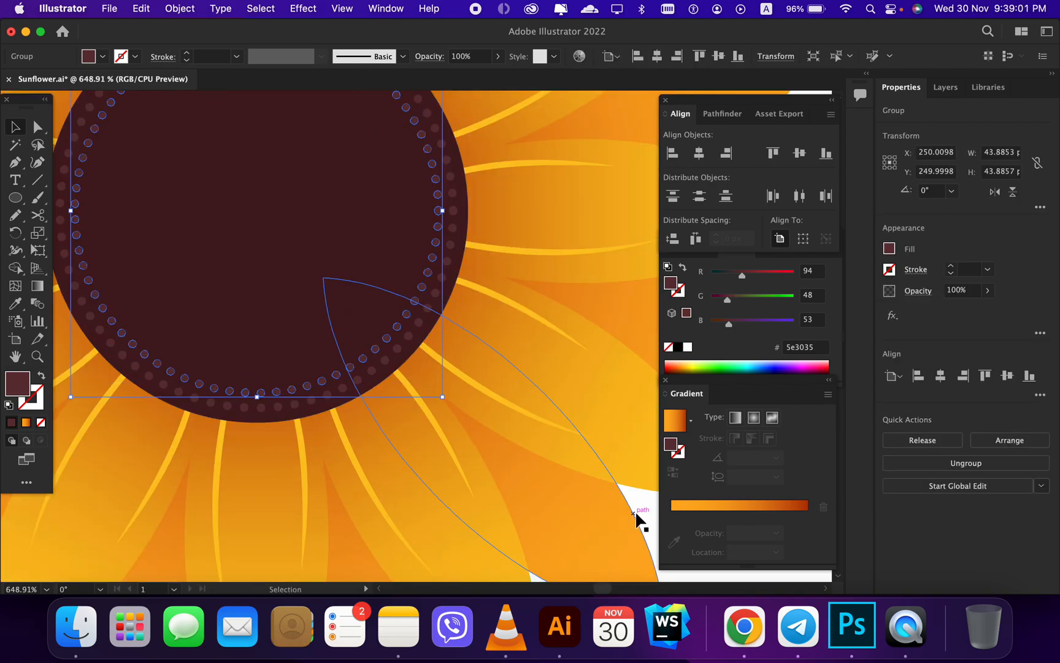
click(642, 497)
- Add two more nested copies of the inner dotted ring, shrunk about the center to about 40.3 px and 37.2 px wide
click(394, 341)
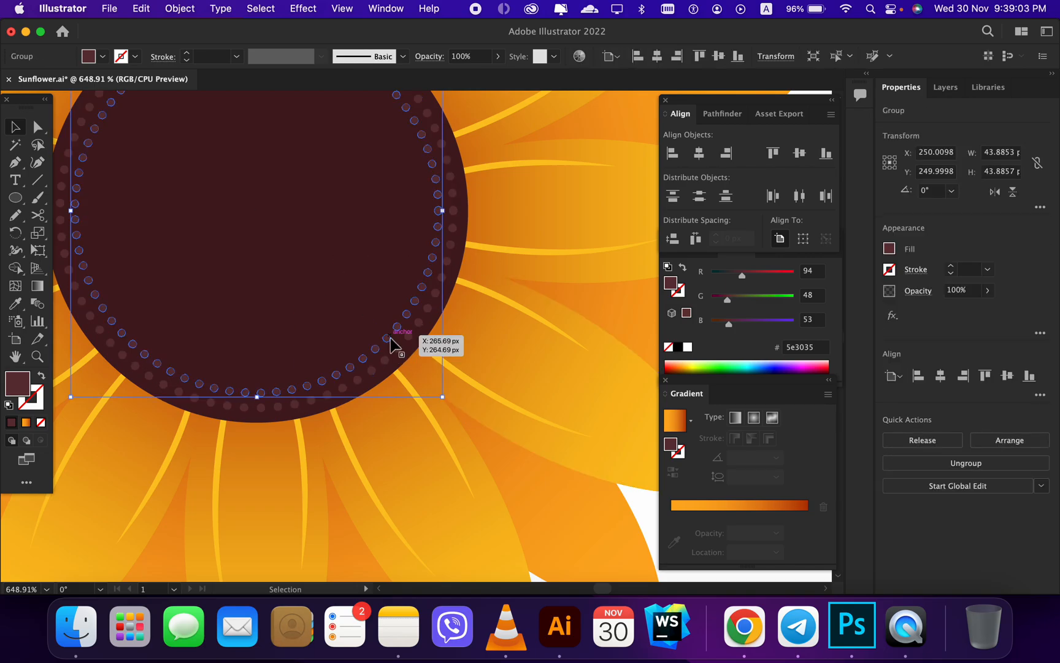
key(super+c)
key(super+f)
drag(446, 399, 426, 381)
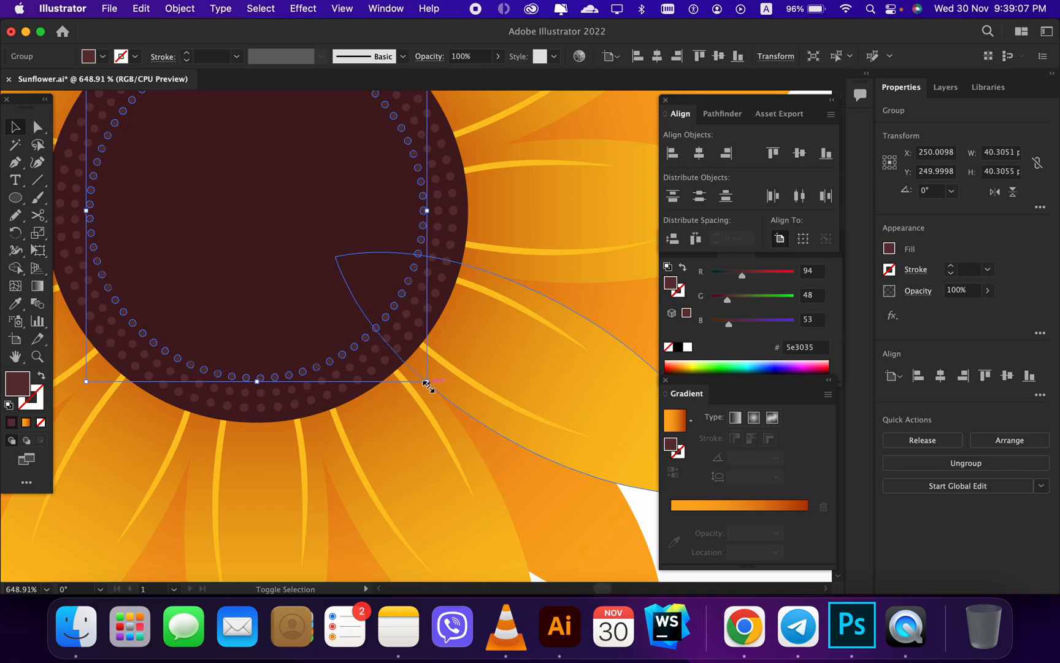
key(super+c)
key(super+f)
drag(427, 382, 413, 368)
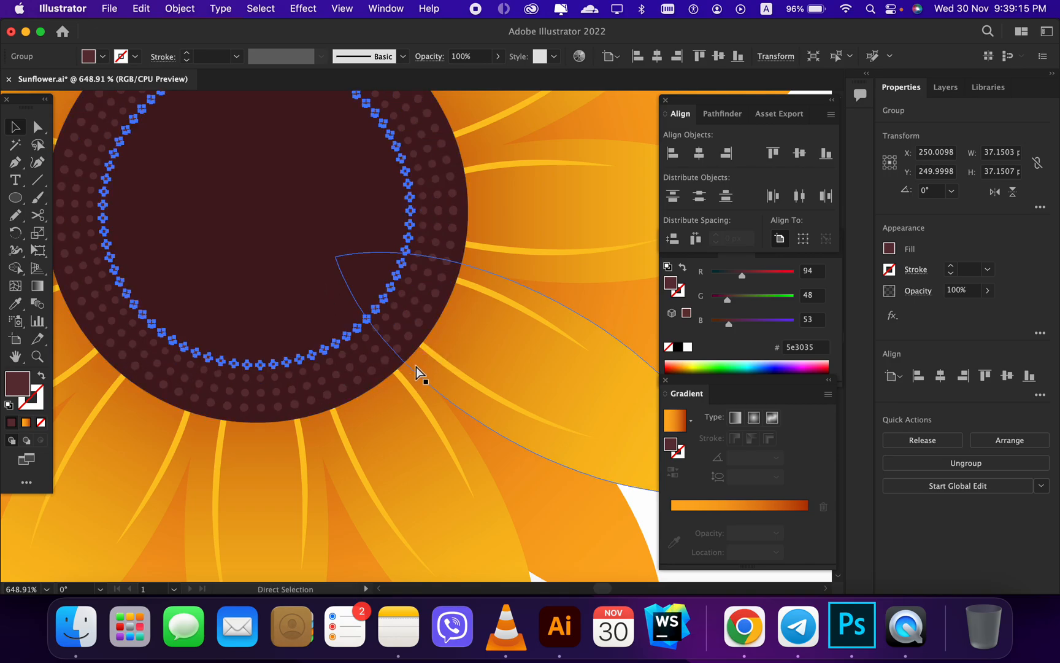
- Continue nesting smaller dotted ring copies toward the flower's center, starting with one about 34.2 px wide
drag(405, 366, 402, 366)
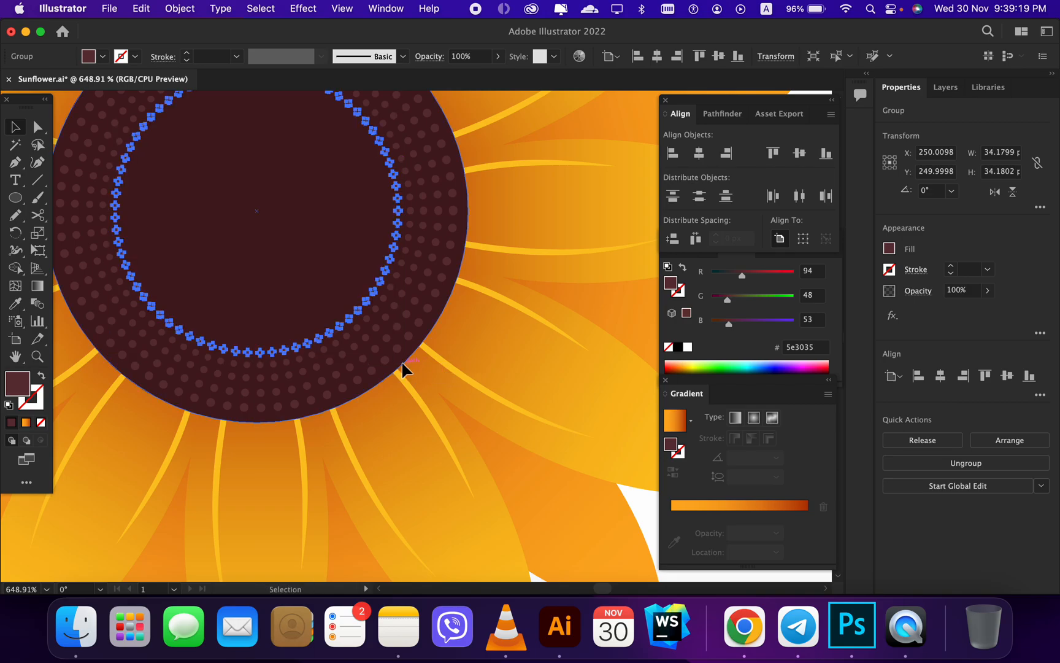
mouse_move(402, 357)
mouse_down()
mouse_move(390, 344)
mouse_move(390, 359)
mouse_move(398, 346)
mouse_move(372, 338)
mouse_move(420, 339)
mouse_move(406, 339)
mouse_up()
scroll(397, 314, left, 2)
- Duplicate the dark central circle in front and shrink the copy about its center to about 21.9 px wide
click(356, 255)
key(a)
key(v)
drag(514, 438, 396, 346)
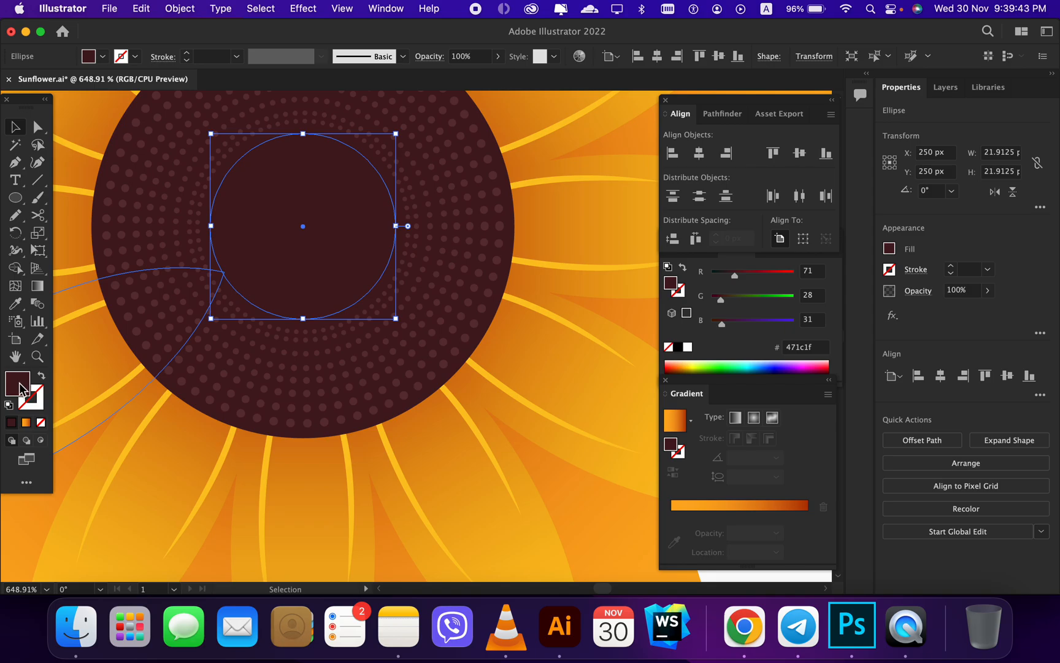
- Recolor the small central circle's fill to the darker maroon #2b0c0f and deselect it
double_click(20, 389)
drag(448, 360, 468, 375)
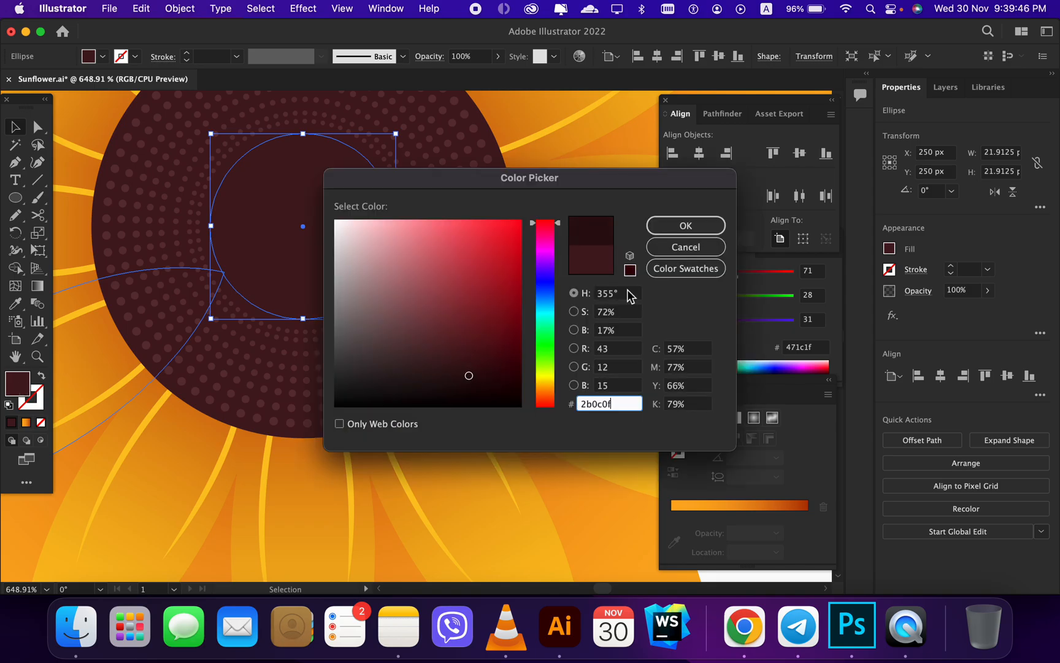
click(657, 232)
click(597, 522)
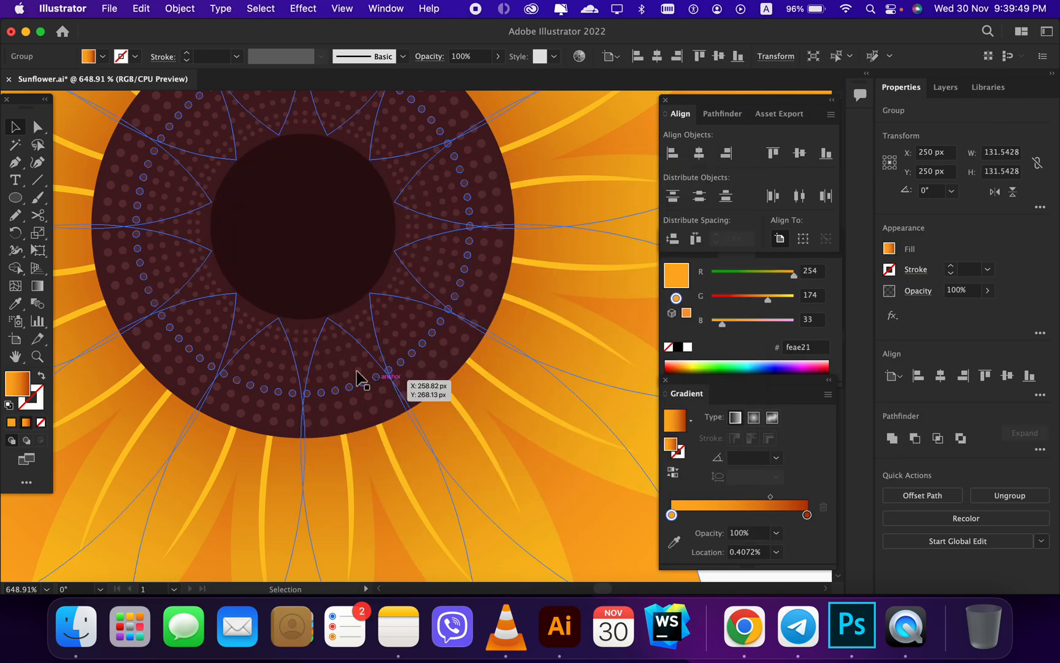
key(super+0)
click(563, 504)
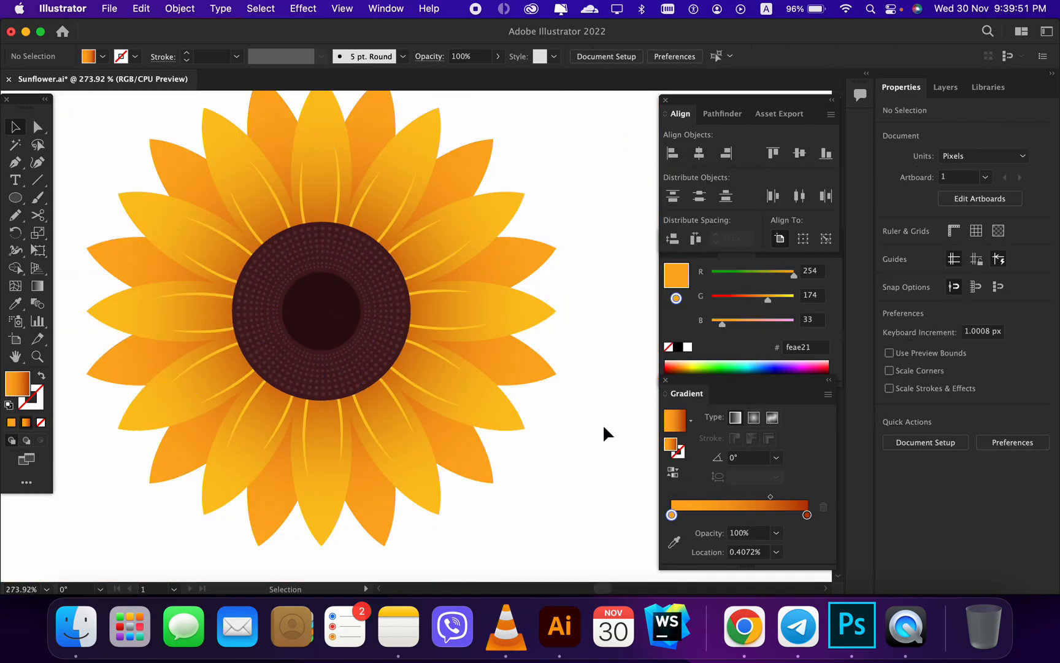
- Group all the petals, veins, dotted rings and center circles into one sunflower head
scroll(546, 439, down, 2)
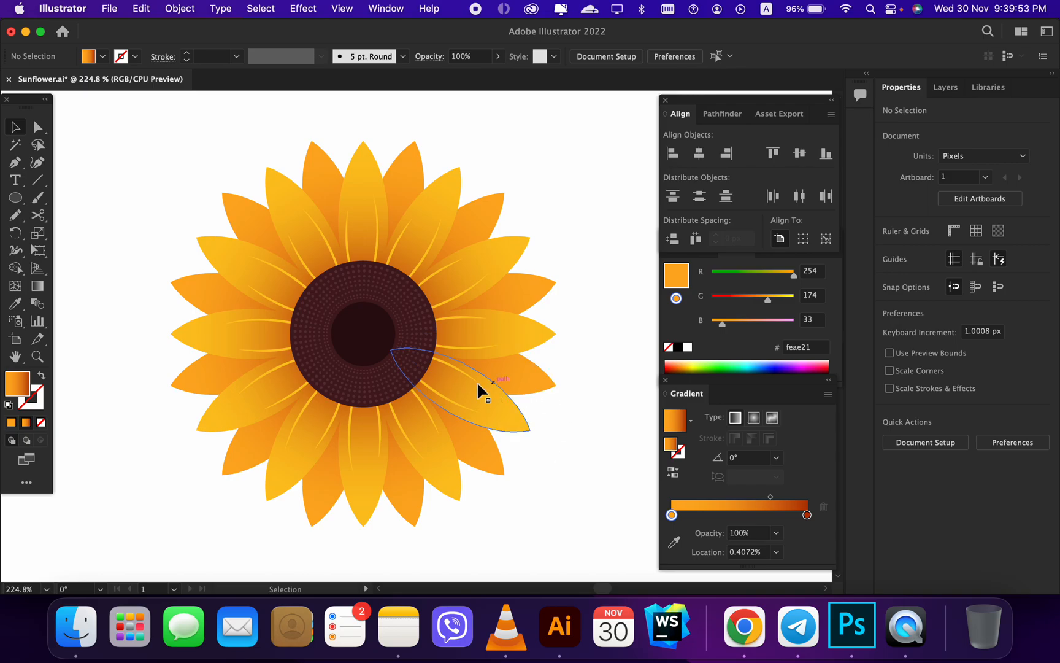
scroll(489, 393, down, 2)
scroll(421, 384, down, 3)
scroll(421, 383, right, 1)
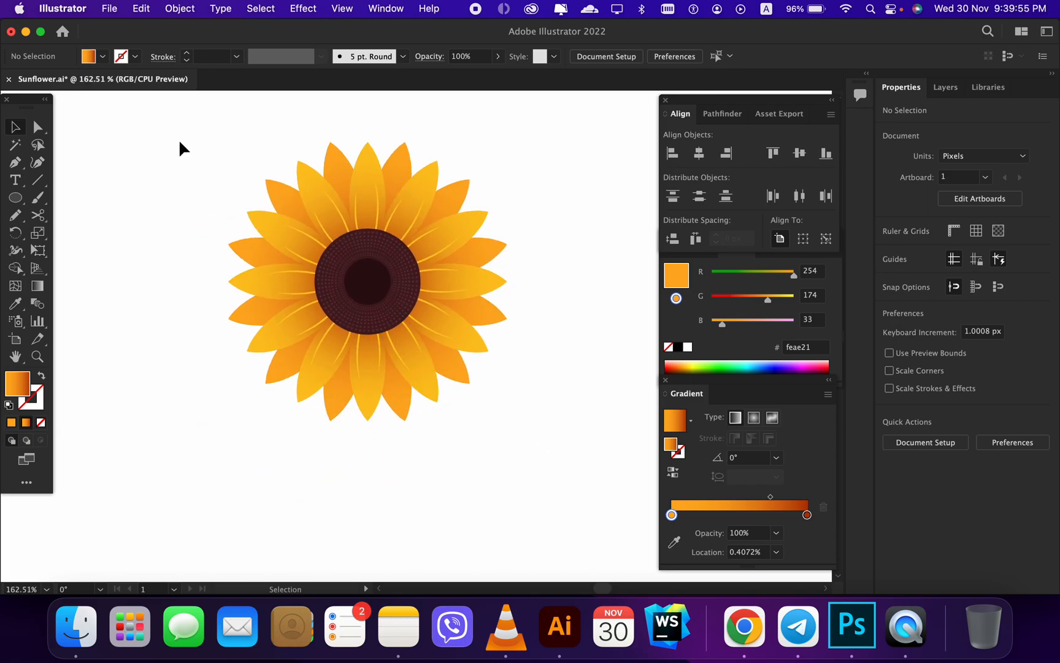
drag(196, 137, 570, 471)
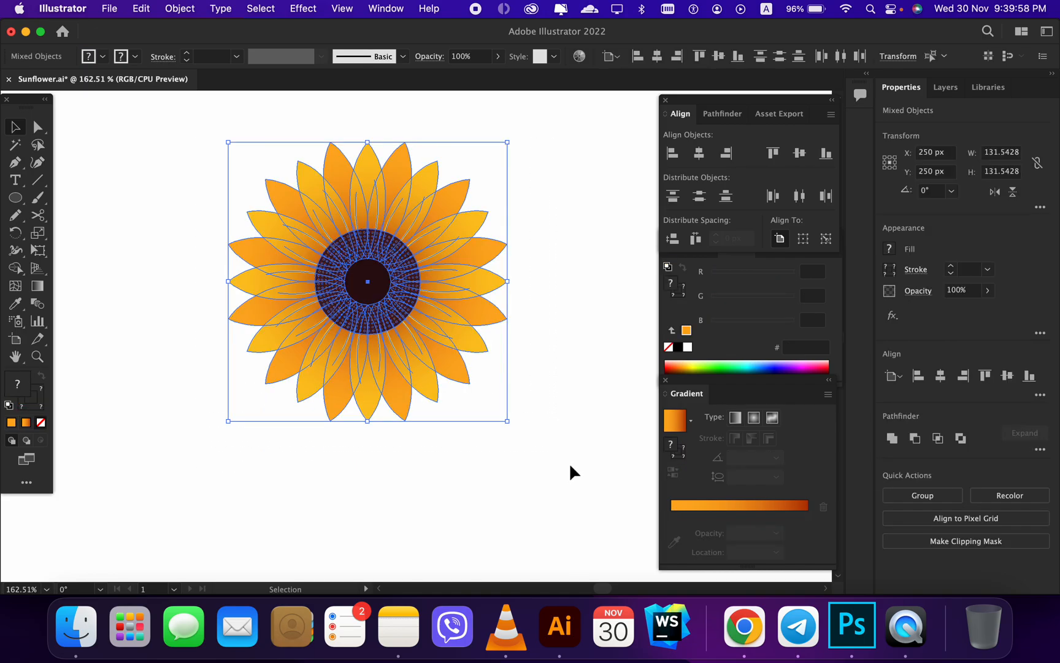
click(949, 498)
scroll(546, 418, down, 3)
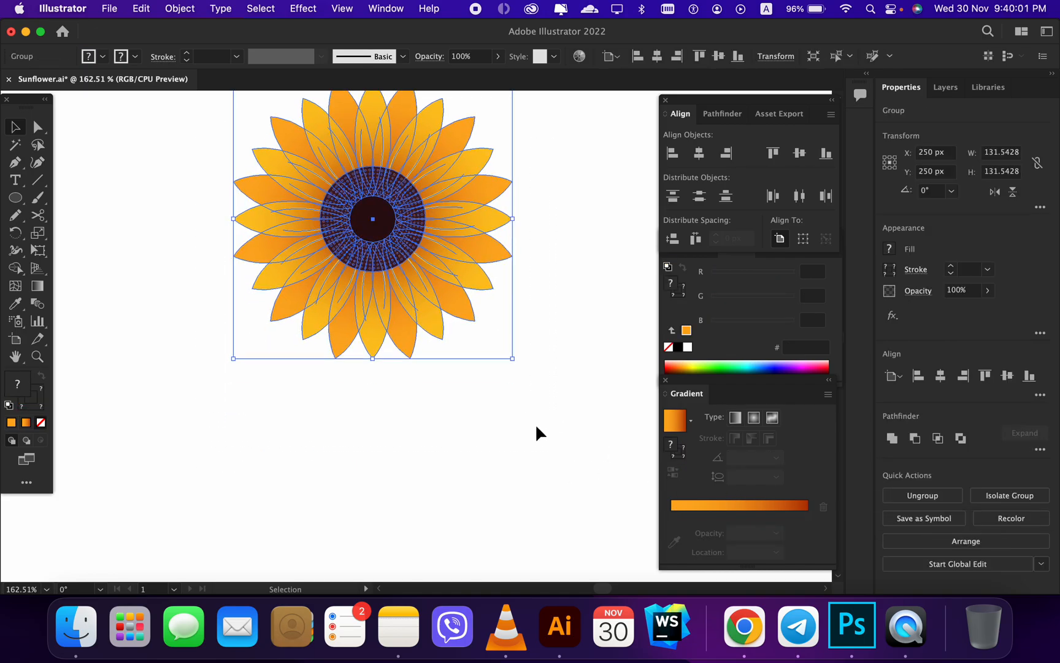
click(533, 422)
- Move the grouped sunflower head up the artboard to just below the color swatches, leaving room for a stem
scroll(533, 421, down, 3)
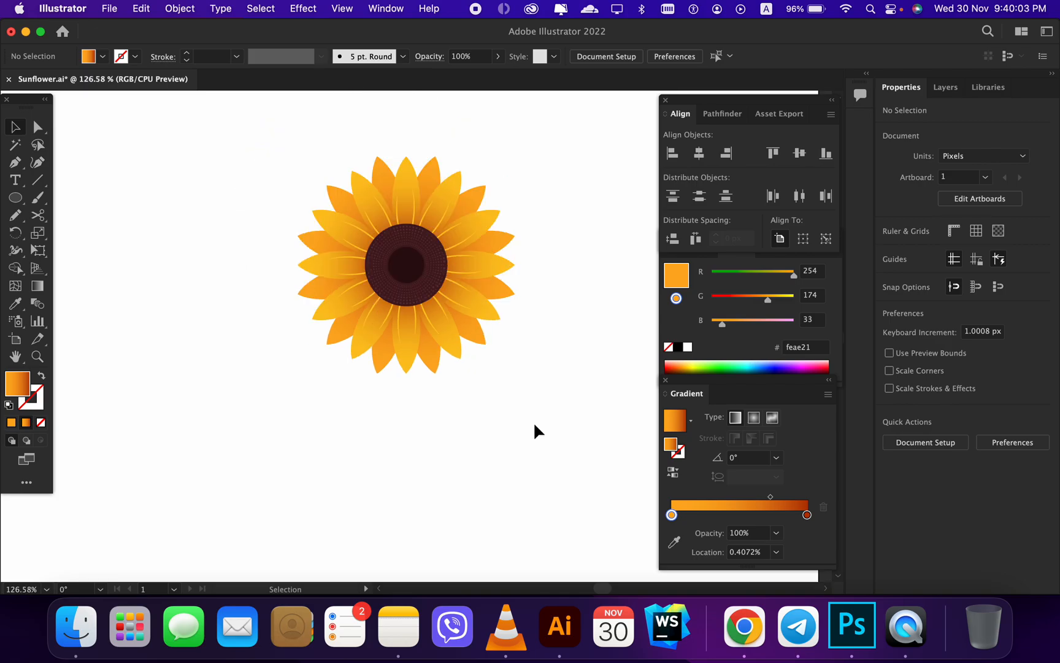
scroll(450, 442, down, 4)
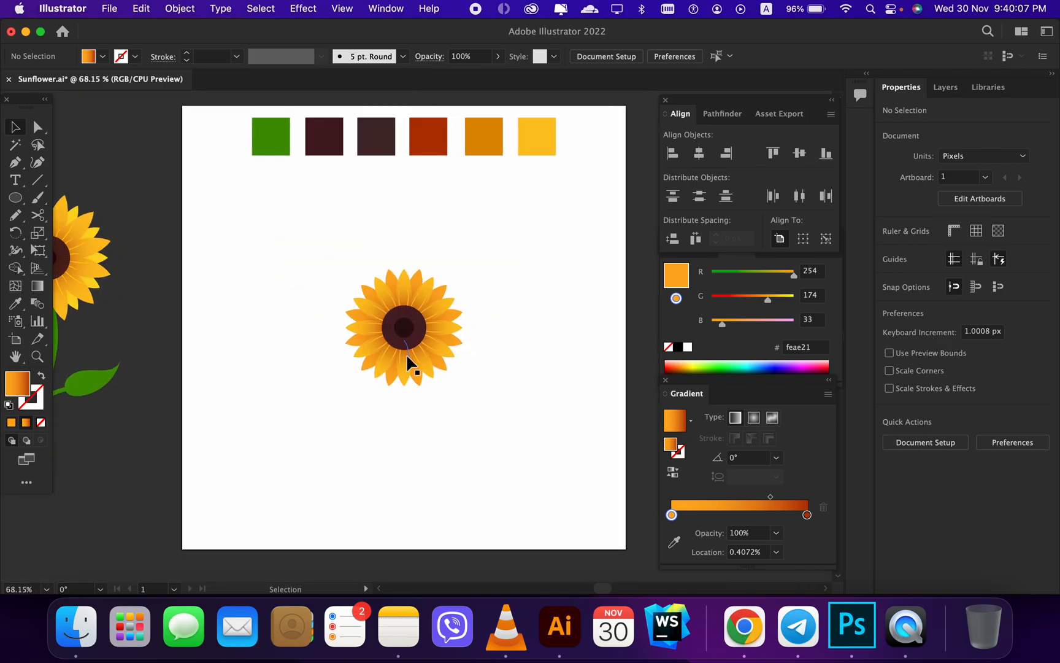
drag(406, 353, 400, 283)
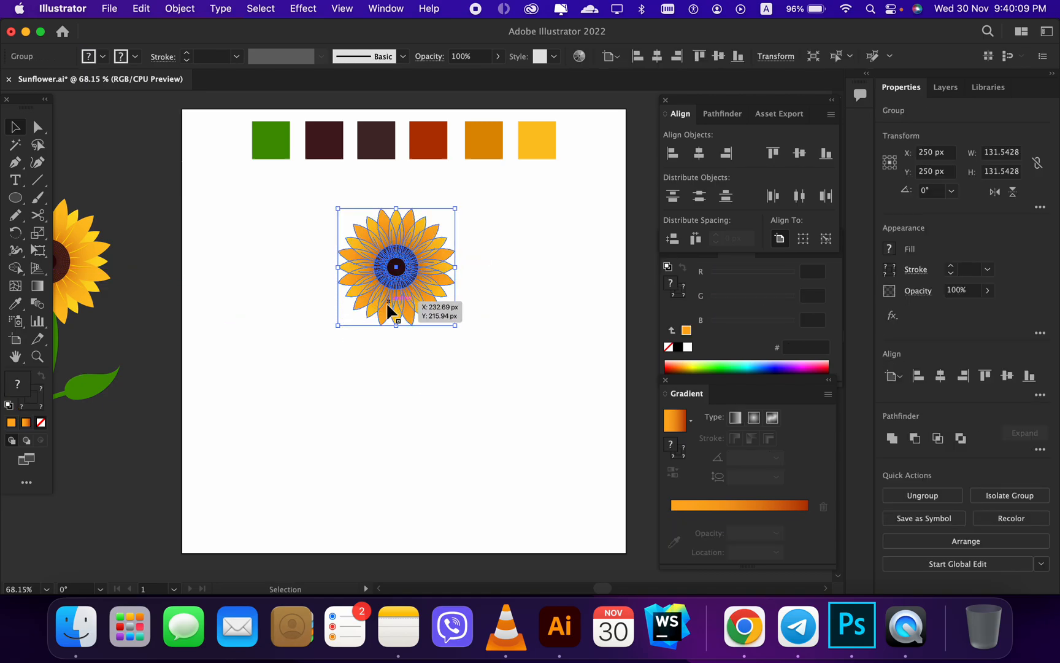
scroll(388, 309, up, 2)
click(405, 390)
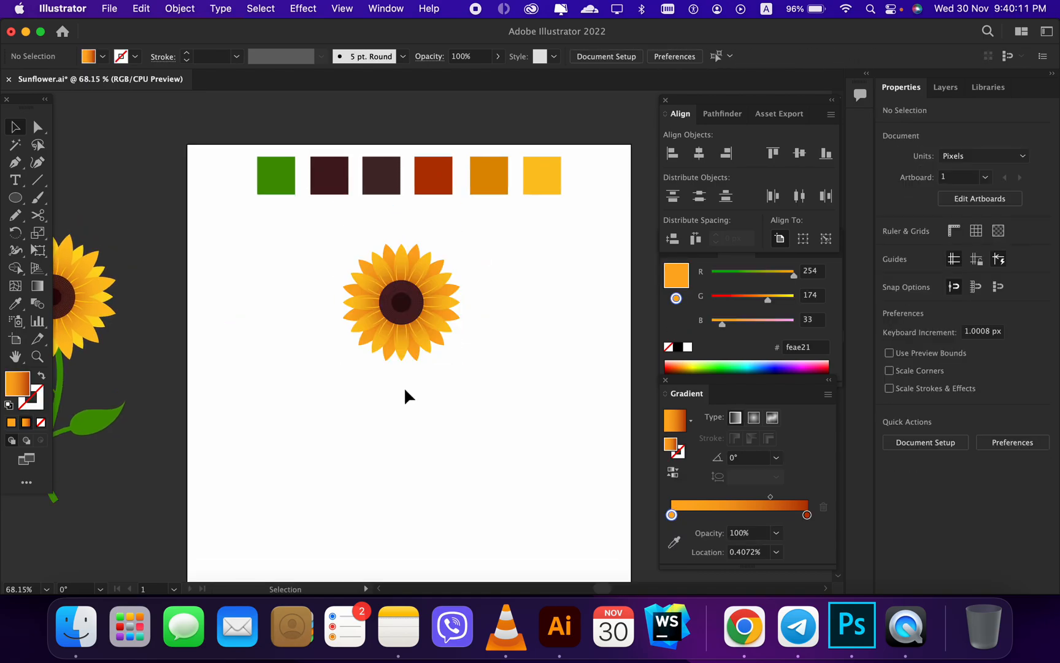
- Draw a curved stem with the Pencil tool from the lower flower head downward, about 20.5 px wide and 137.6 px high
click(21, 220)
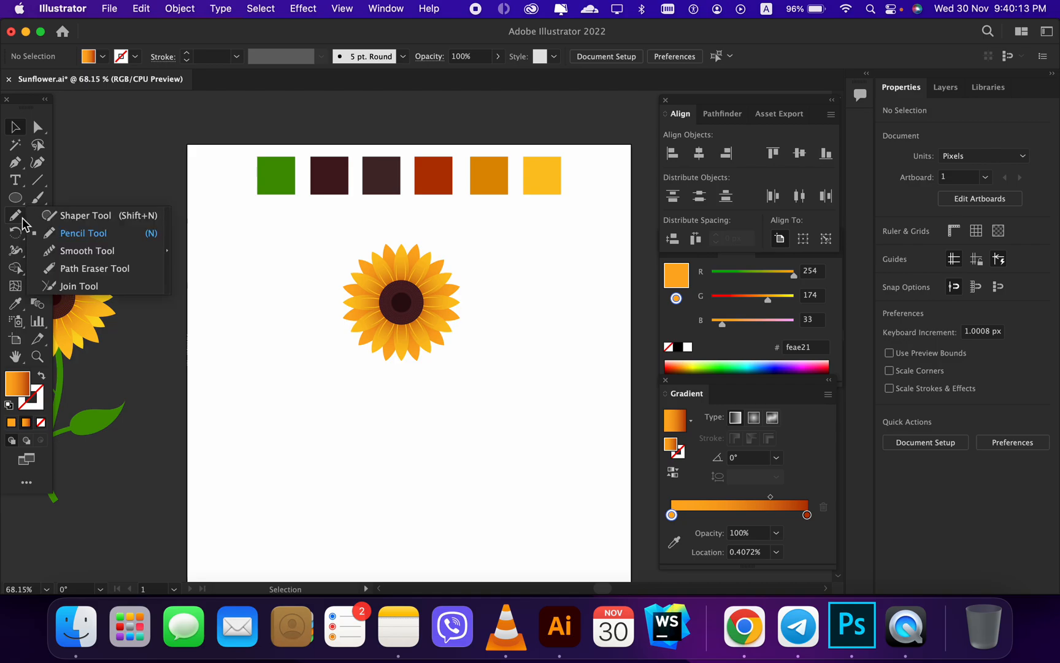
click(80, 233)
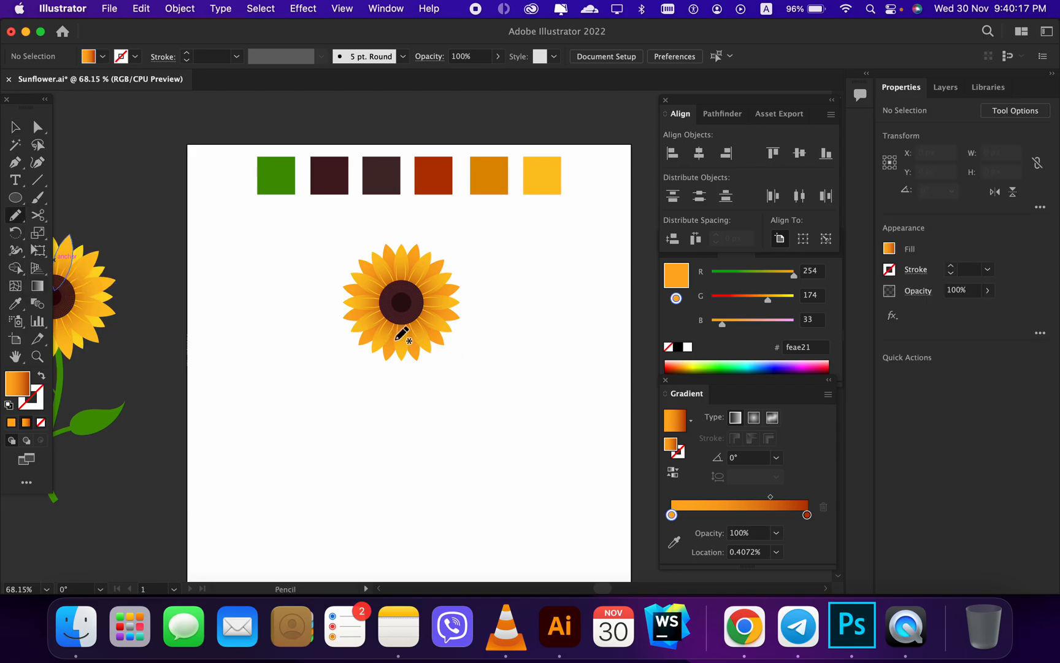
mouse_move(401, 336)
mouse_down()
mouse_move(399, 430)
mouse_move(415, 458)
mouse_up()
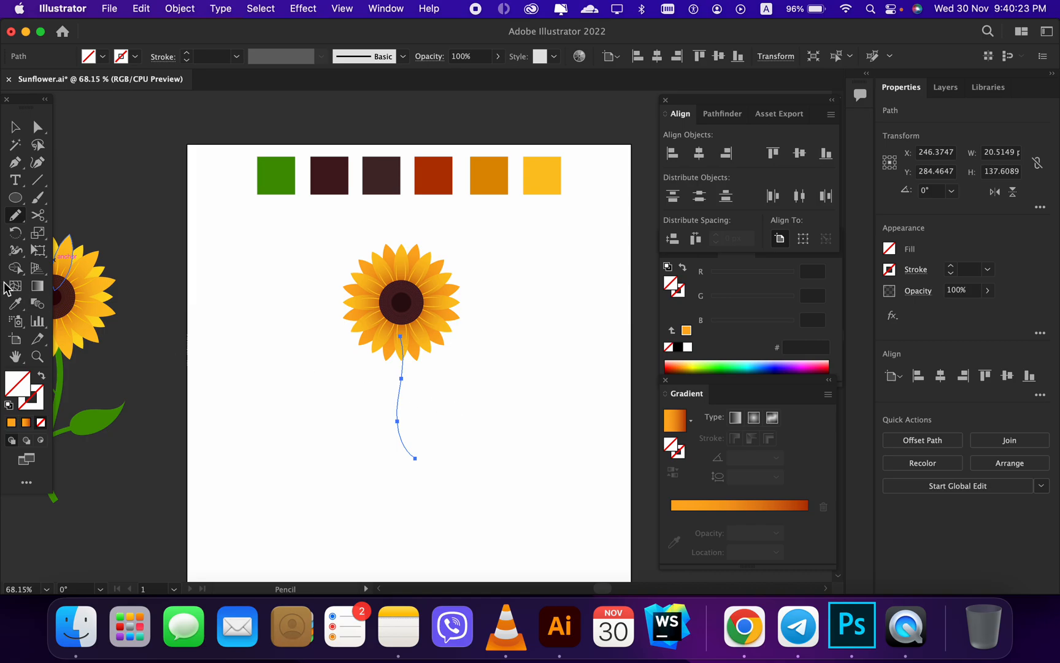
- Sample the green swatch #449401 onto the stem path and swap the color from fill to stroke
click(16, 303)
click(287, 187)
key(v)
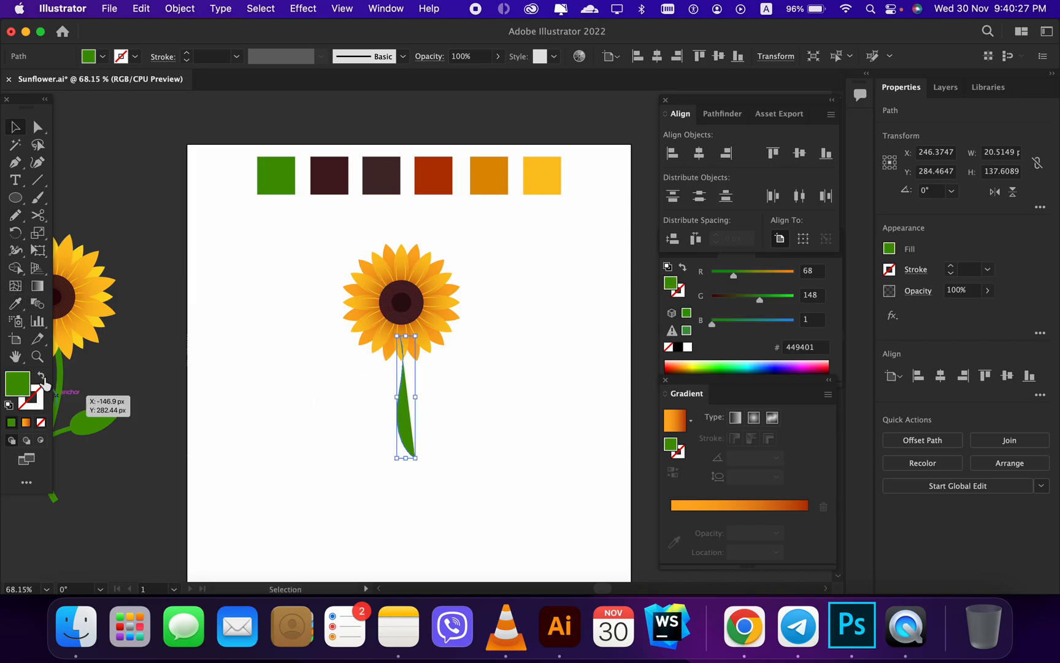
click(41, 376)
click(347, 395)
- Increase the green stem's stroke weight to 7 pt
scroll(428, 400, up, 3)
scroll(432, 399, up, 2)
scroll(431, 400, right, 2)
click(345, 417)
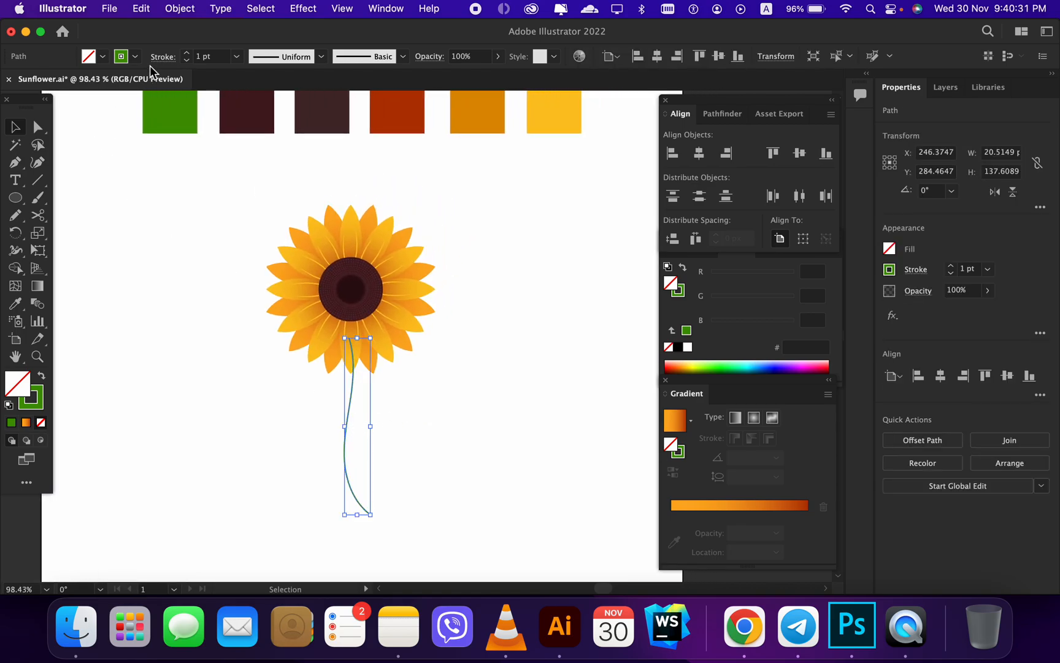
click(186, 53)
click(187, 53)
click(187, 53)
click(186, 53)
click(187, 54)
click(187, 53)
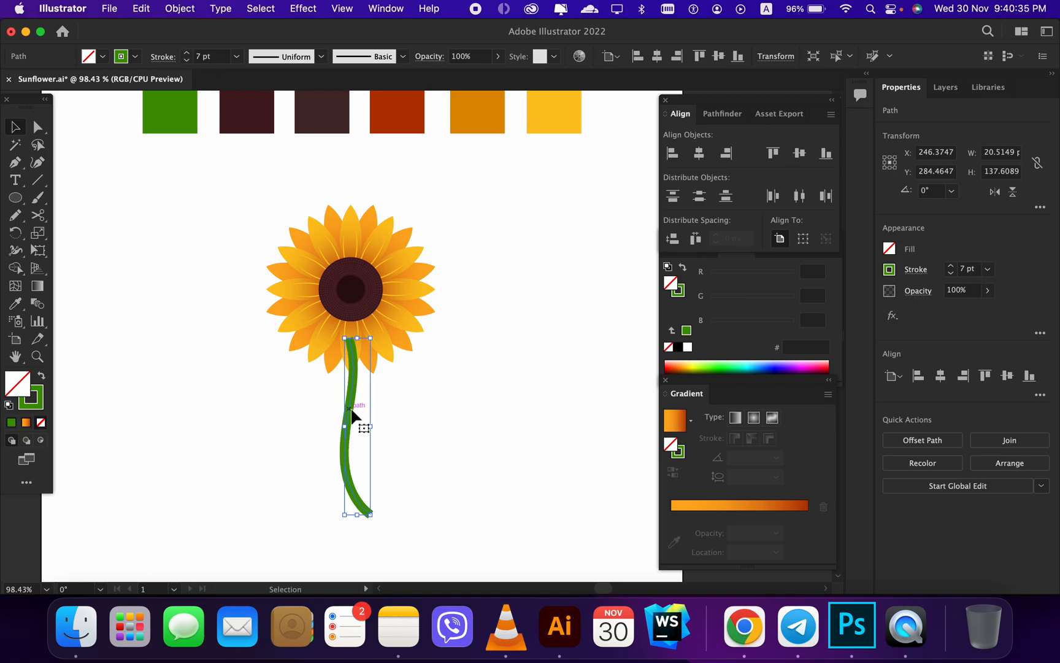
- Send the stem to the back, behind the flower head, and deselect it
right_click(353, 412)
mouse_move(458, 519)
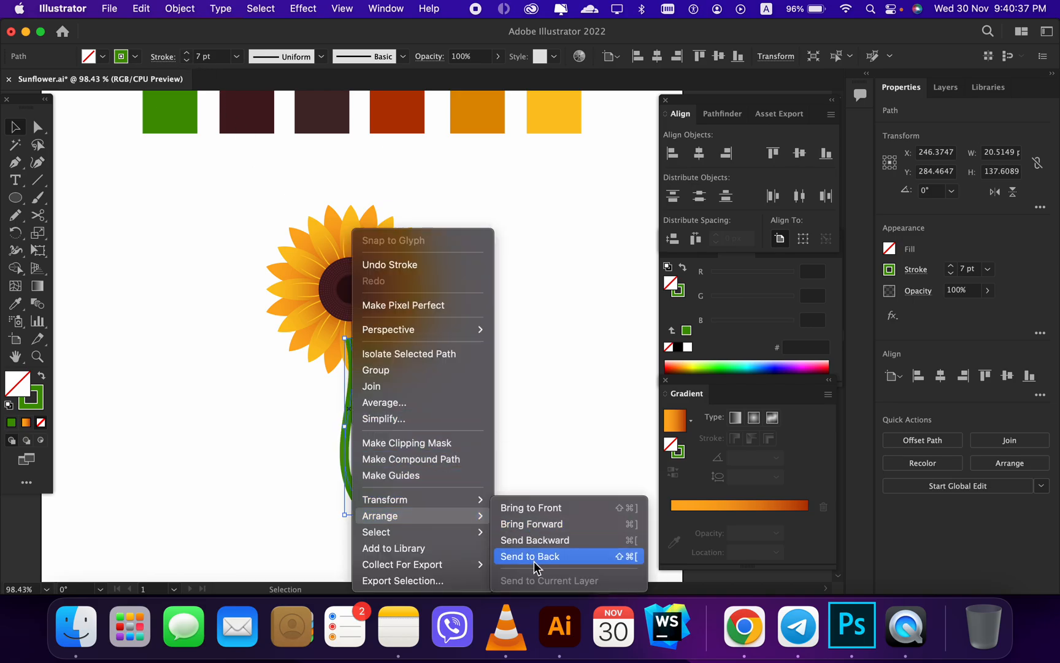
click(533, 557)
click(383, 459)
- Shift the stem slightly down and right beneath the flower head and stretch its lower end further down
mouse_move(345, 453)
mouse_down()
mouse_move(347, 429)
mouse_move(348, 463)
mouse_up()
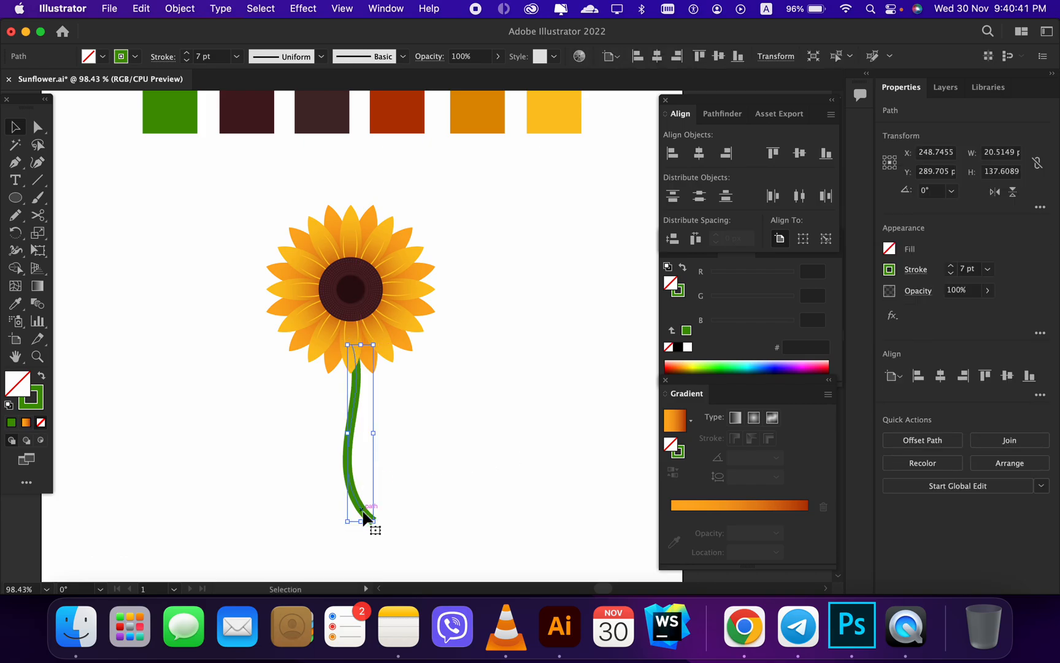
drag(363, 524, 367, 556)
click(454, 515)
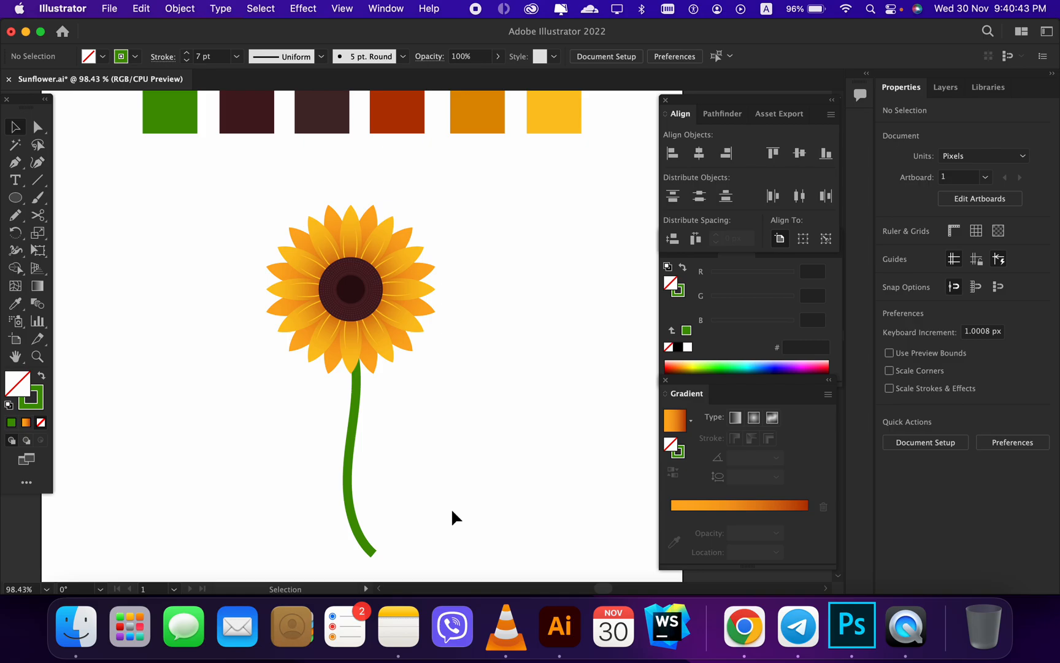
scroll(452, 517, left, 2)
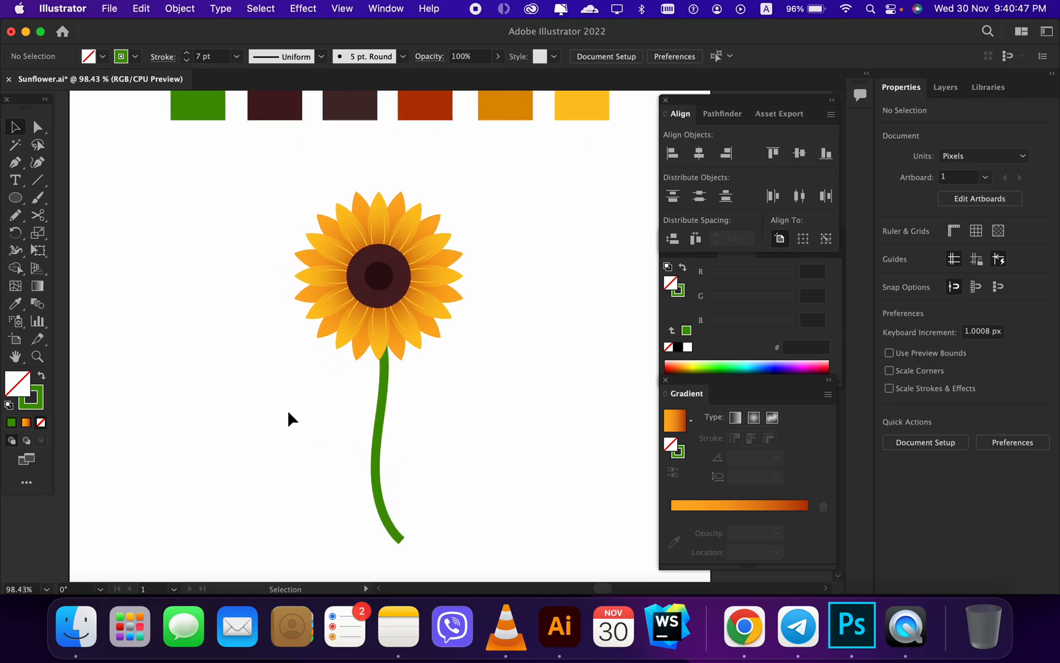
- Draw a closed leaf shape about 64 by 34 px beside the lower stem with the Pencil, make green its fill, and nudge it toward the stem
drag(13, 224, 86, 234)
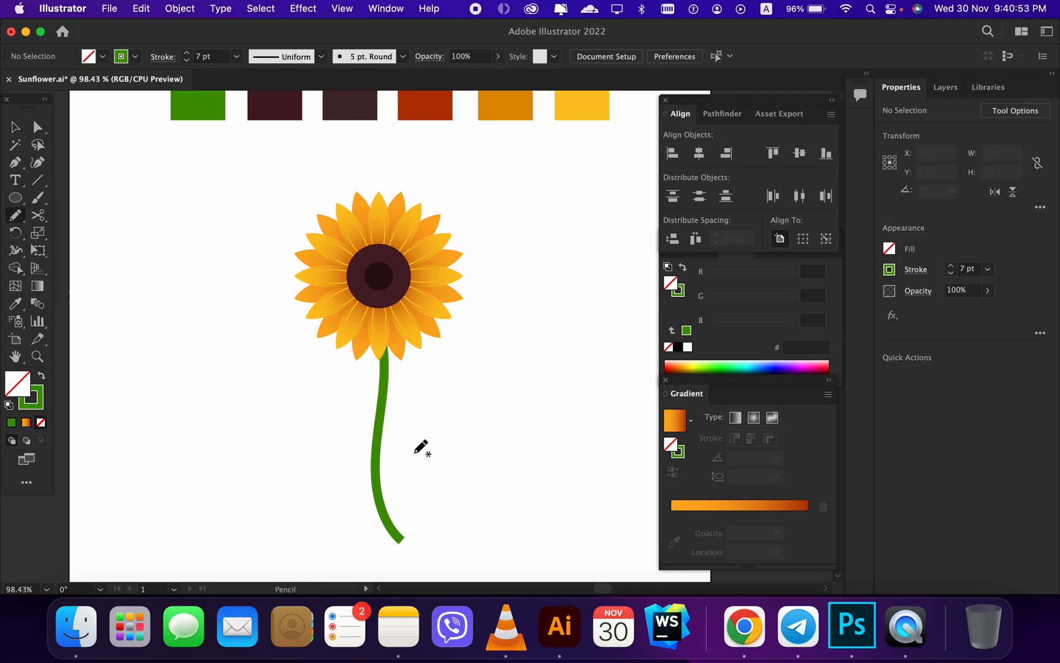
mouse_move(414, 449)
mouse_down()
mouse_move(493, 427)
mouse_move(489, 448)
mouse_move(458, 468)
mouse_move(424, 469)
mouse_move(425, 442)
mouse_up()
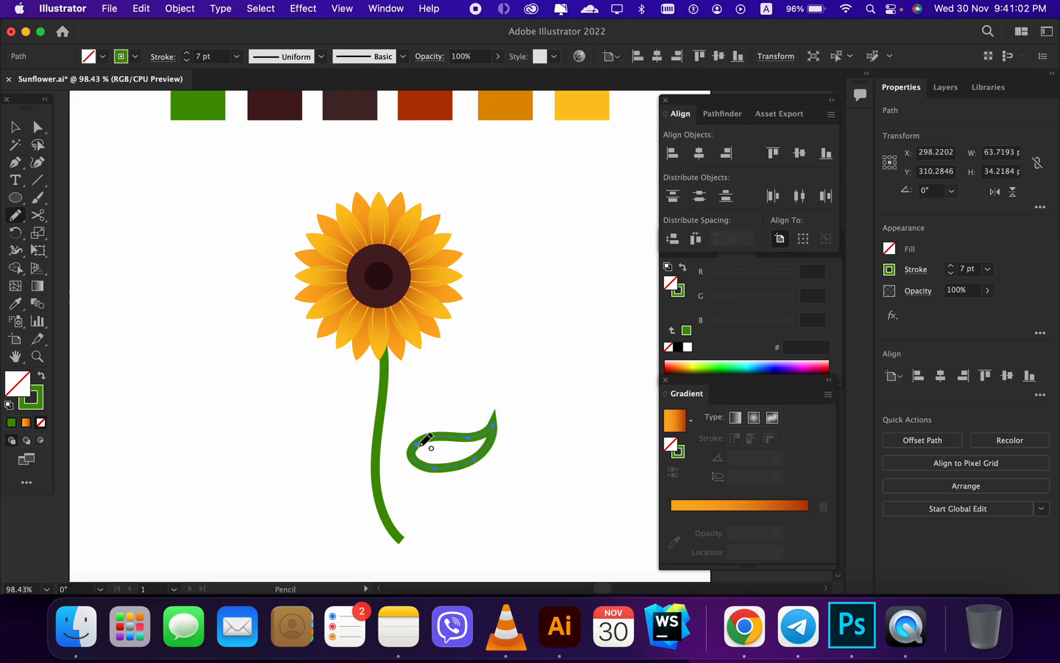
click(41, 376)
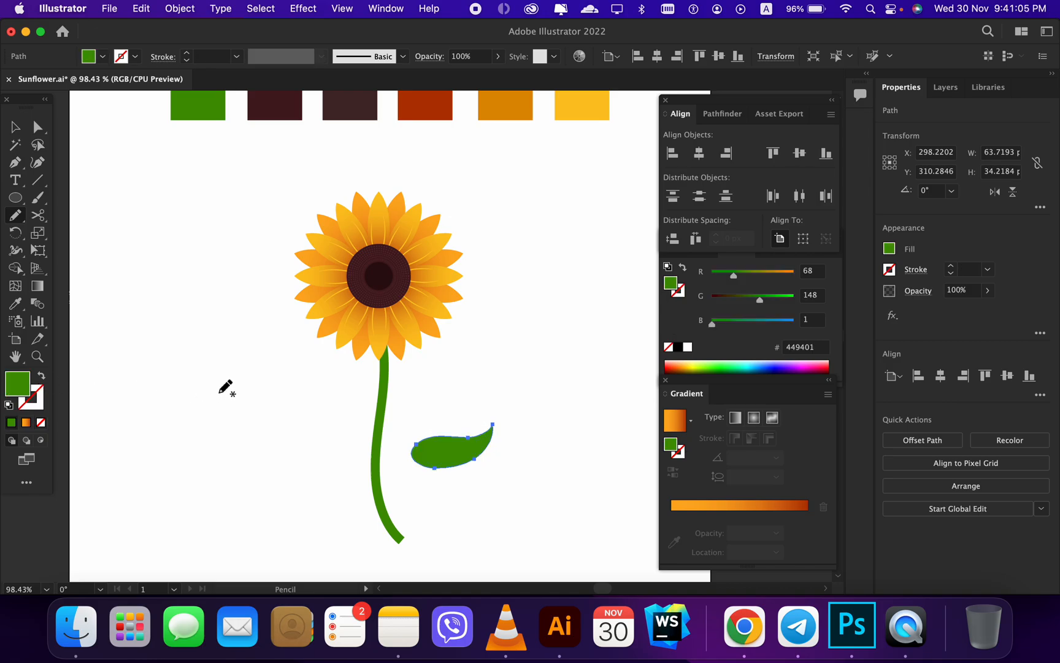
key(v)
click(446, 400)
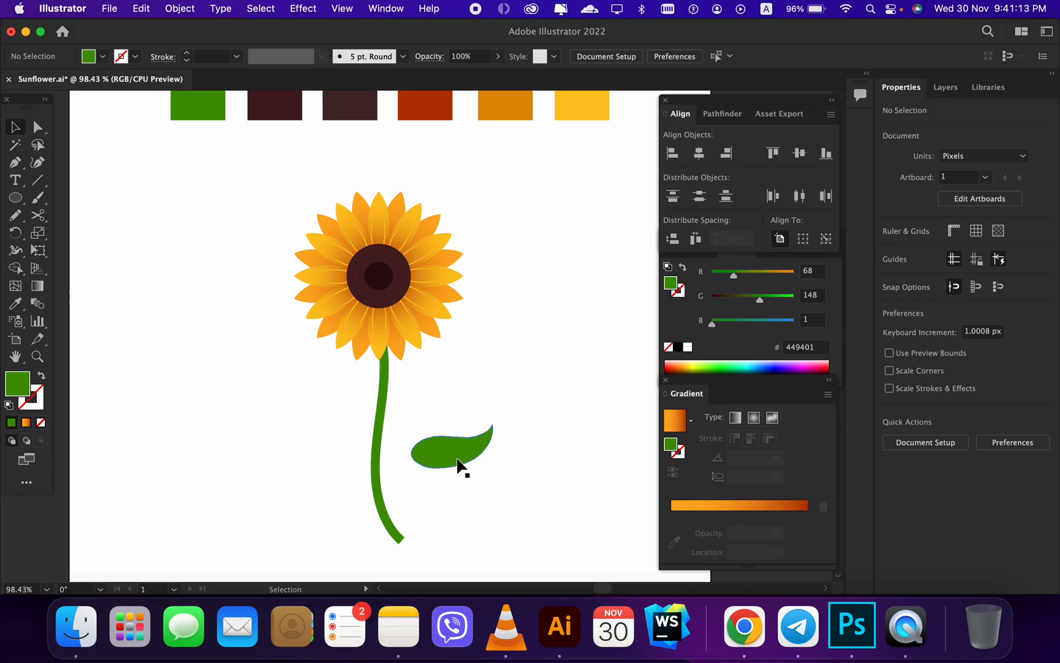
drag(459, 464, 455, 464)
click(453, 400)
- Draw a curved stalk about 50 by 30 px joining the stem to the leaf and sample the stem's green stroke onto it
key(n)
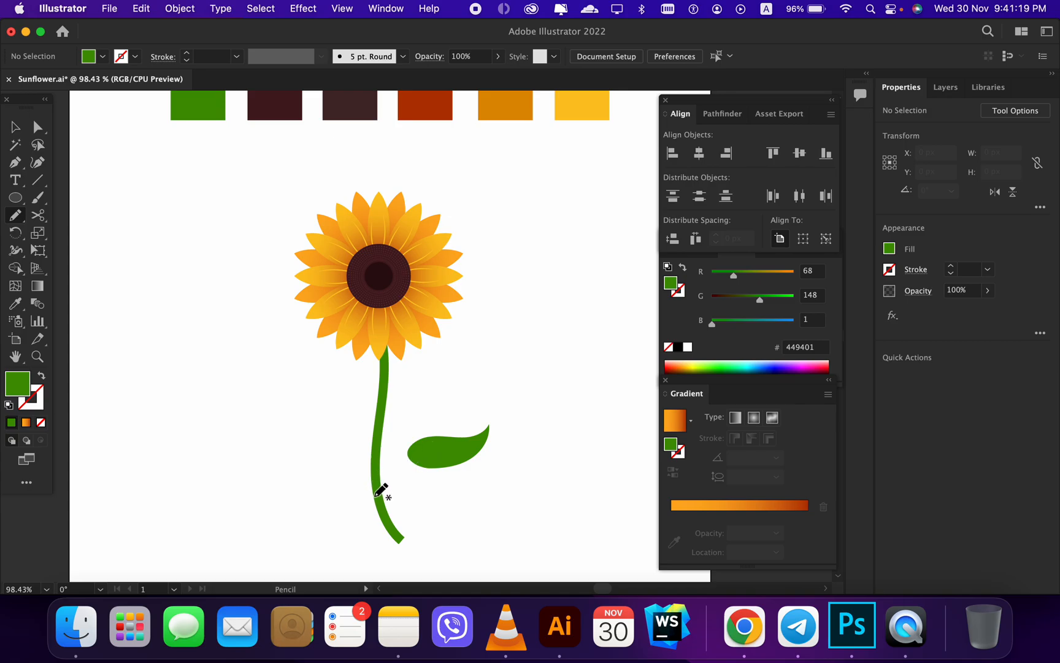
mouse_move(376, 481)
mouse_down()
mouse_move(392, 462)
mouse_move(440, 453)
mouse_up()
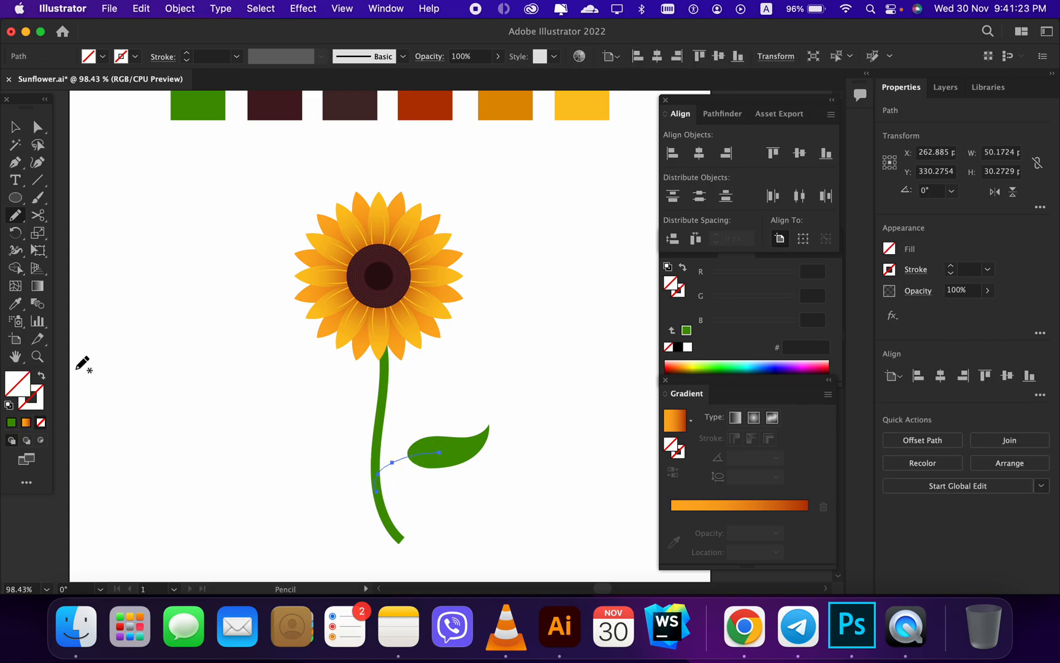
click(15, 304)
click(387, 404)
key(v)
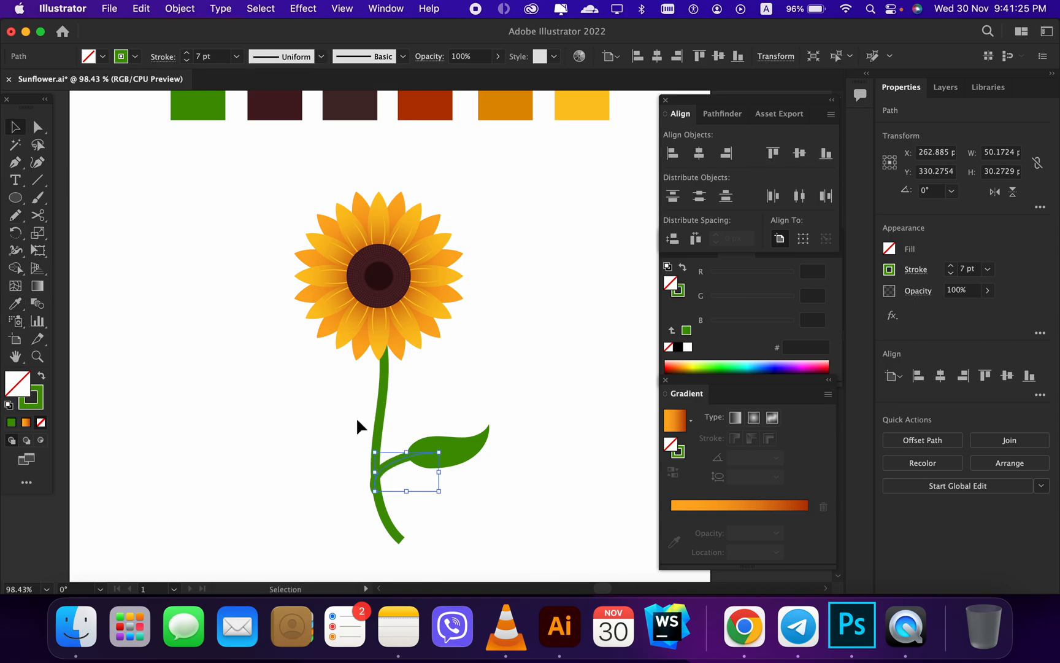
- Reduce the leaf stalk's stroke weight to 4 pt and deselect it
click(187, 61)
click(187, 61)
click(268, 330)
- Narrow the leaf horizontally by pulling its tip side slightly toward the stem, and deselect it
scroll(450, 496, up, 3)
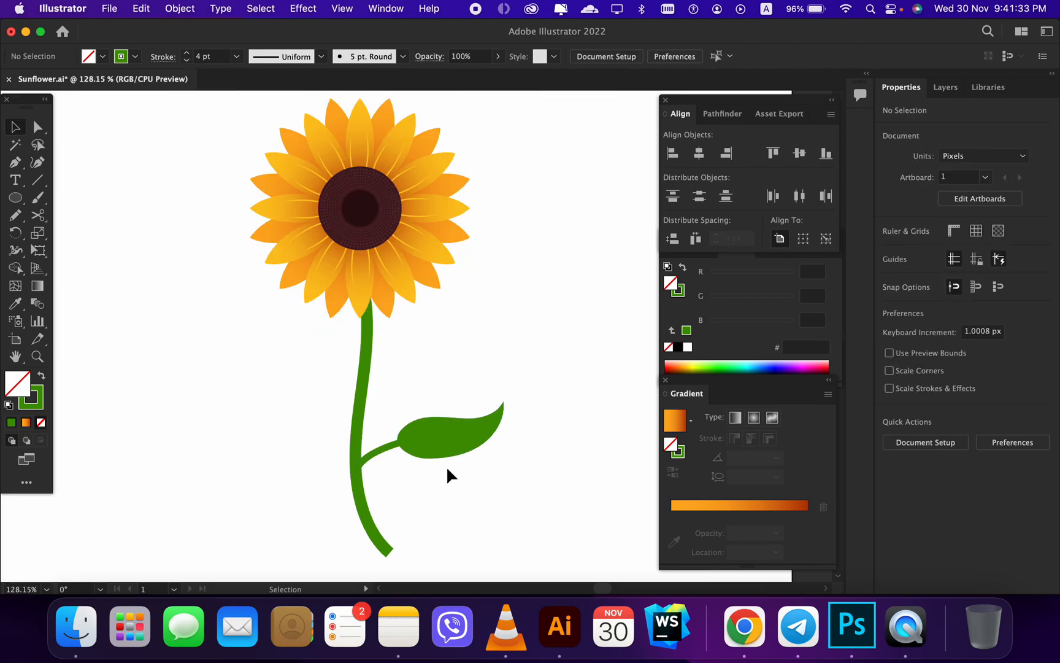
click(463, 441)
drag(504, 432, 485, 436)
click(508, 458)
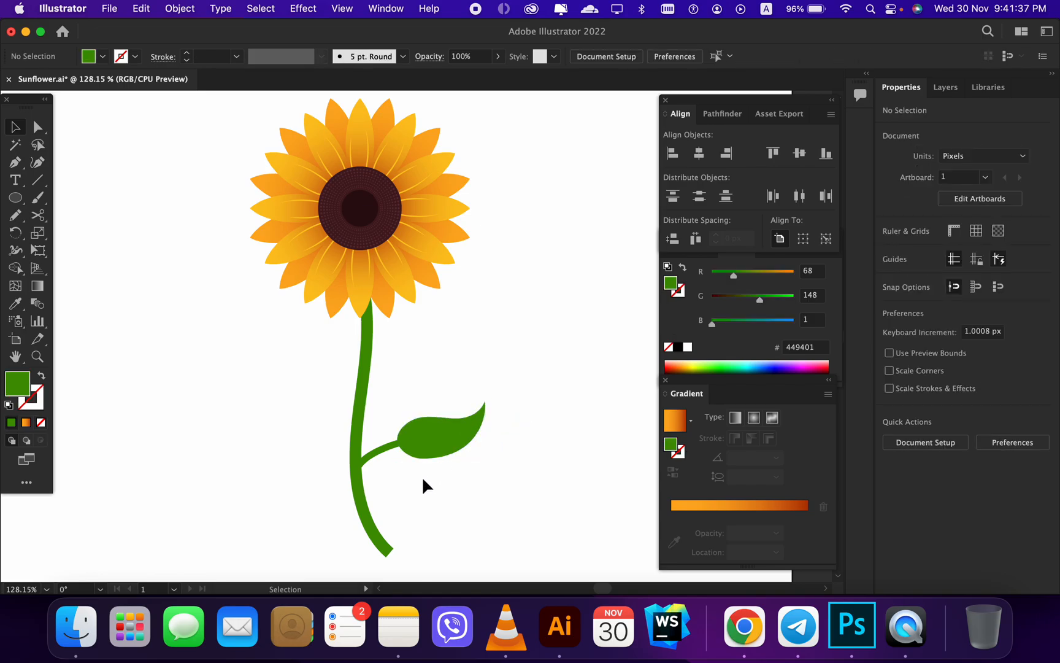
- Draw a curved midrib about 48 by 19 px from the leaf's base to its tip and sample the leaf's green onto it
key(n)
mouse_move(402, 445)
mouse_down()
mouse_move(472, 433)
mouse_move(484, 415)
mouse_up()
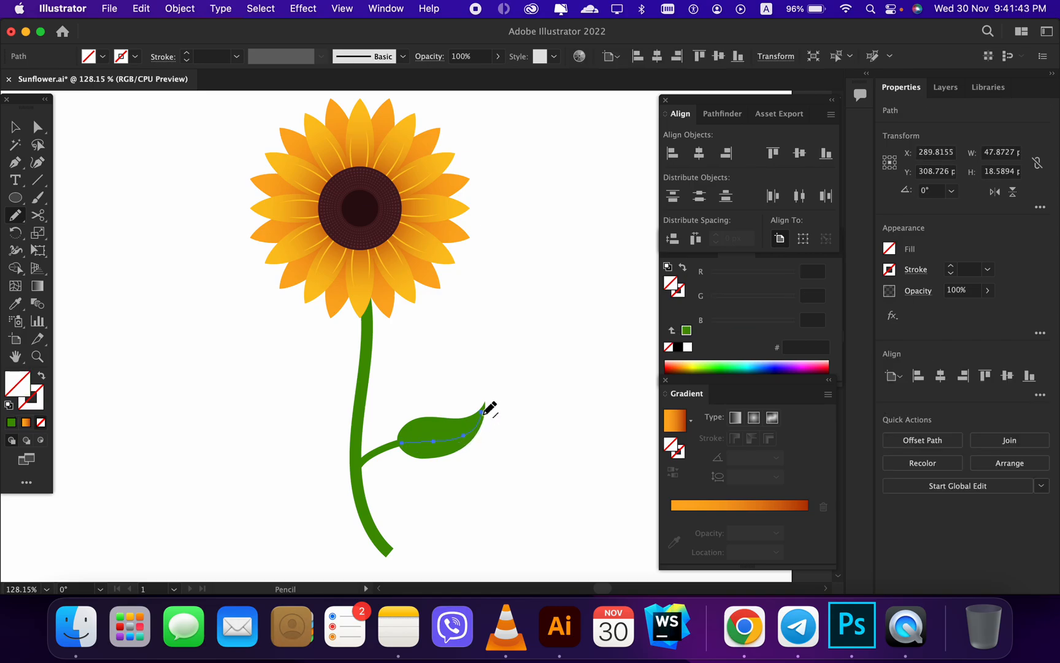
click(16, 305)
click(421, 425)
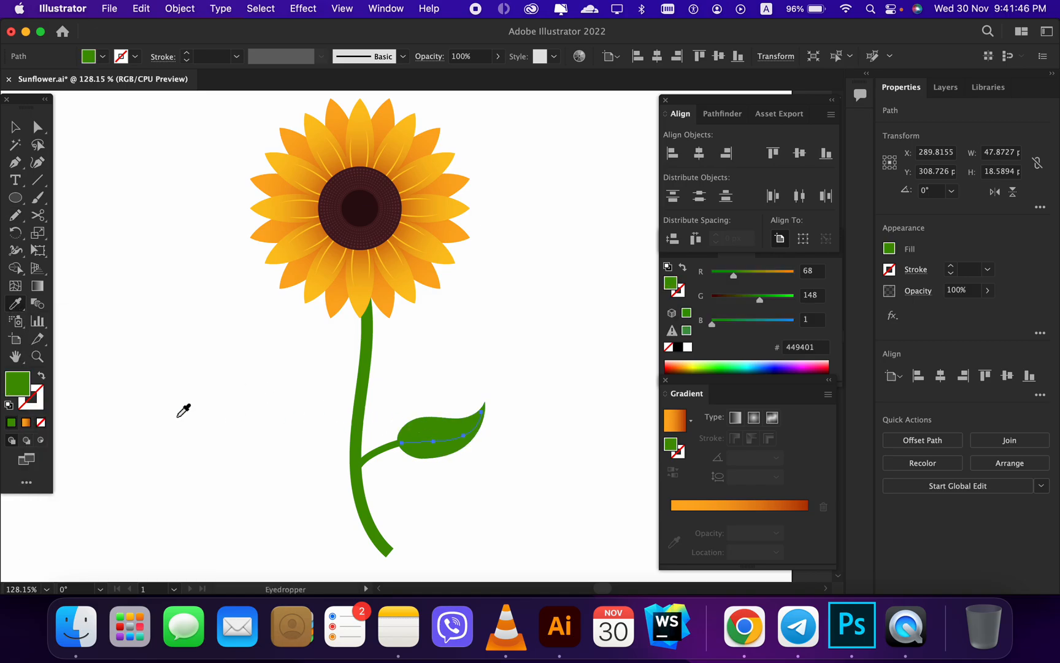
- Darken the midrib's green to #3d7a01 and swap the color from fill to stroke
double_click(13, 394)
drag(521, 300, 522, 317)
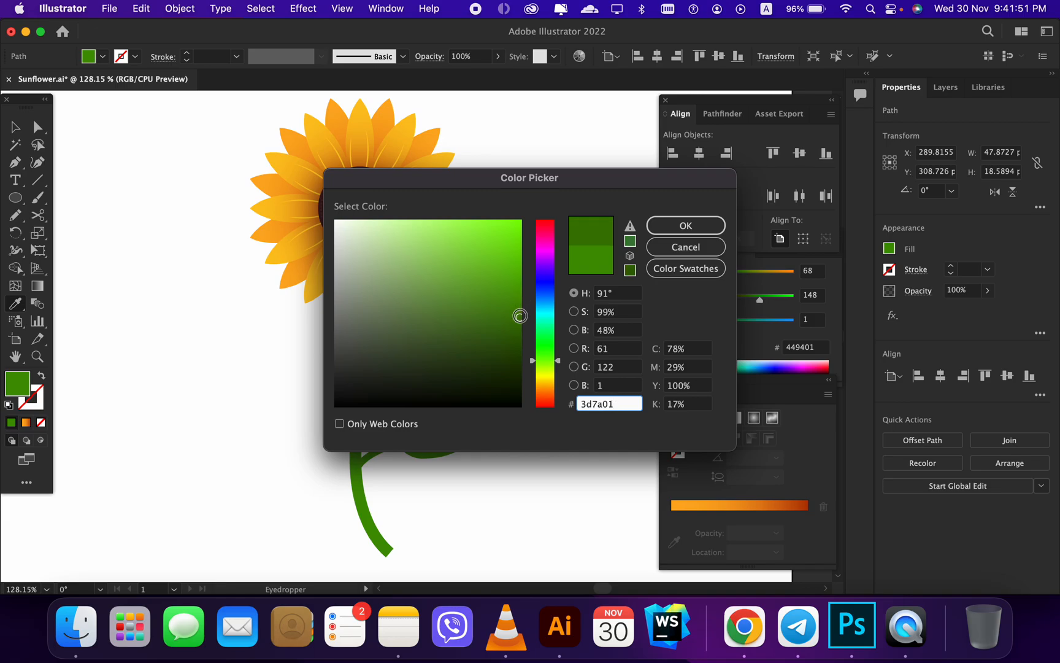
click(675, 227)
key(v)
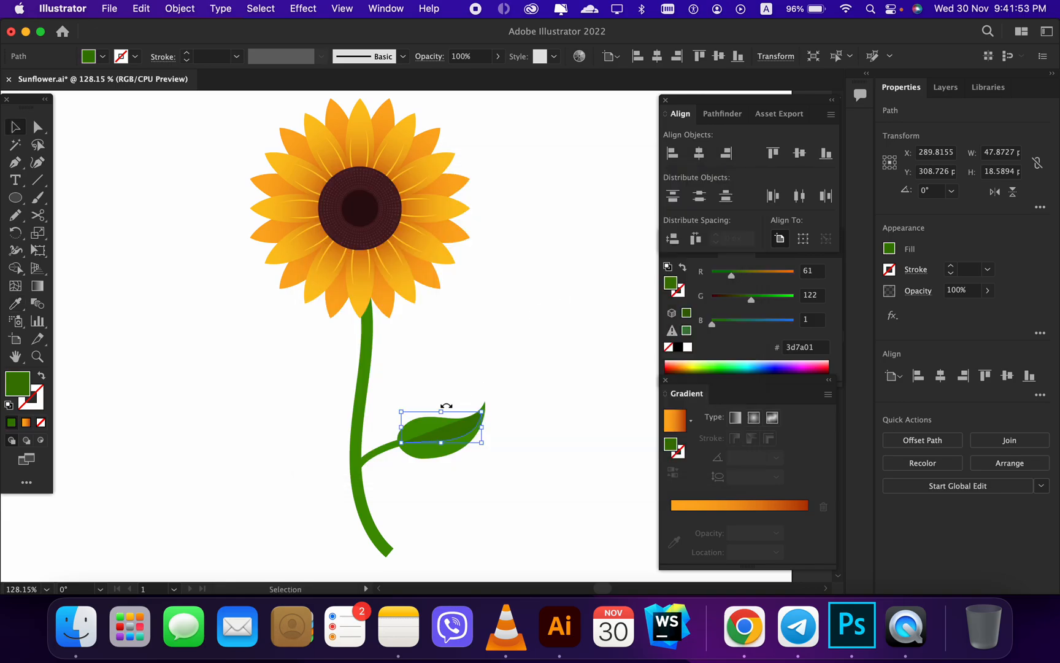
click(39, 378)
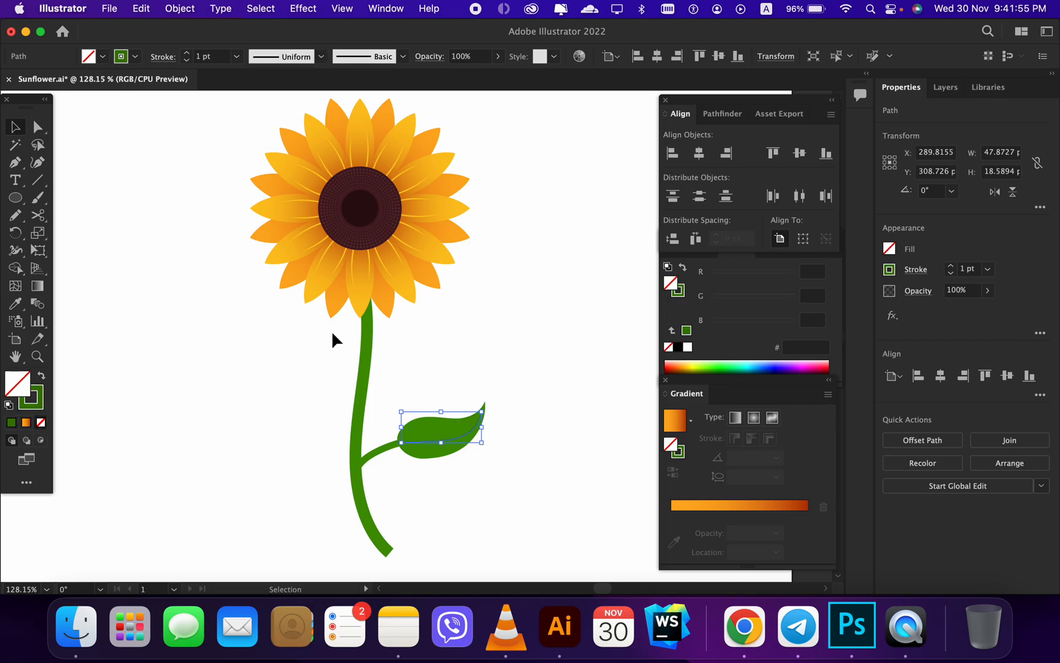
- Apply the lens-shaped width profile to the midrib and increase its stroke weight to 2 pt
click(279, 56)
click(270, 101)
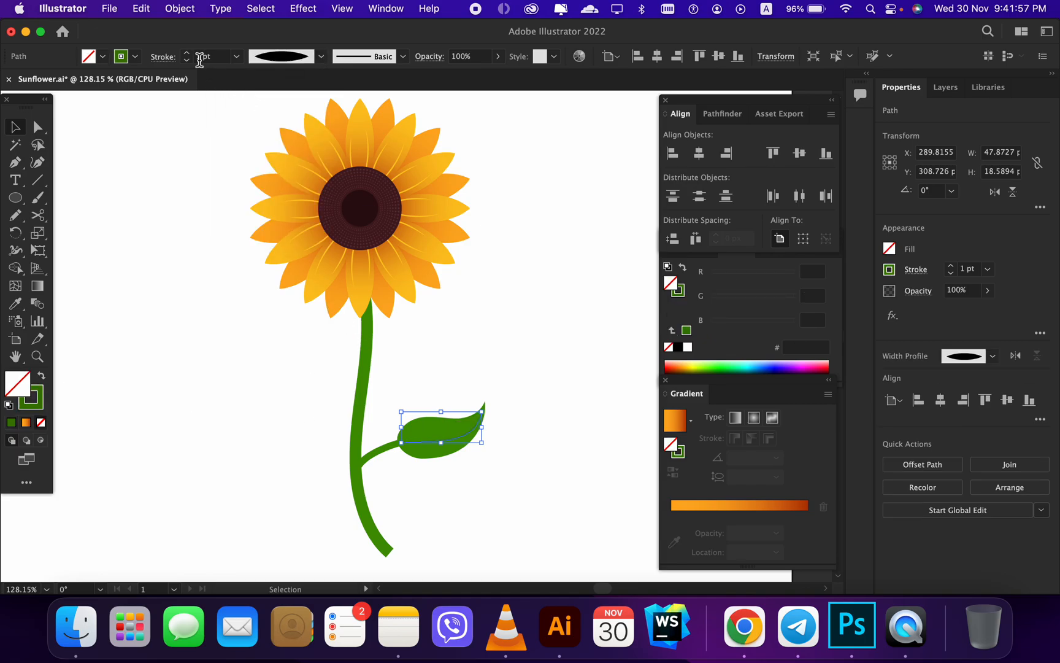
click(186, 52)
click(440, 463)
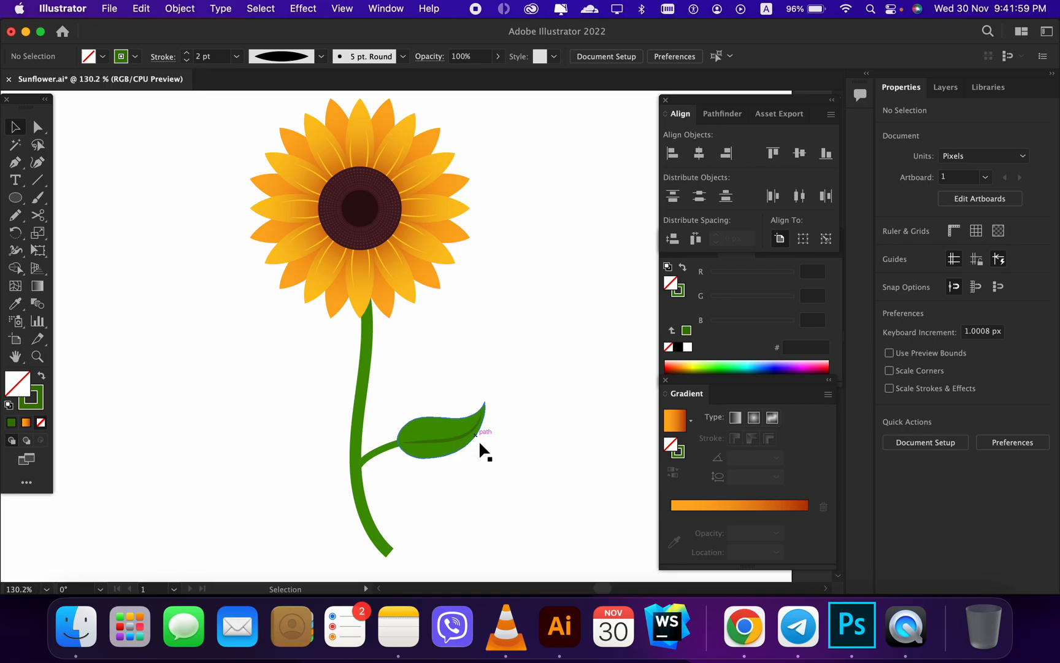
- Change the midrib's width profile to the triangular one that tapers toward the leaf tip, and deselect it
scroll(477, 436, up, 2)
scroll(467, 466, up, 1)
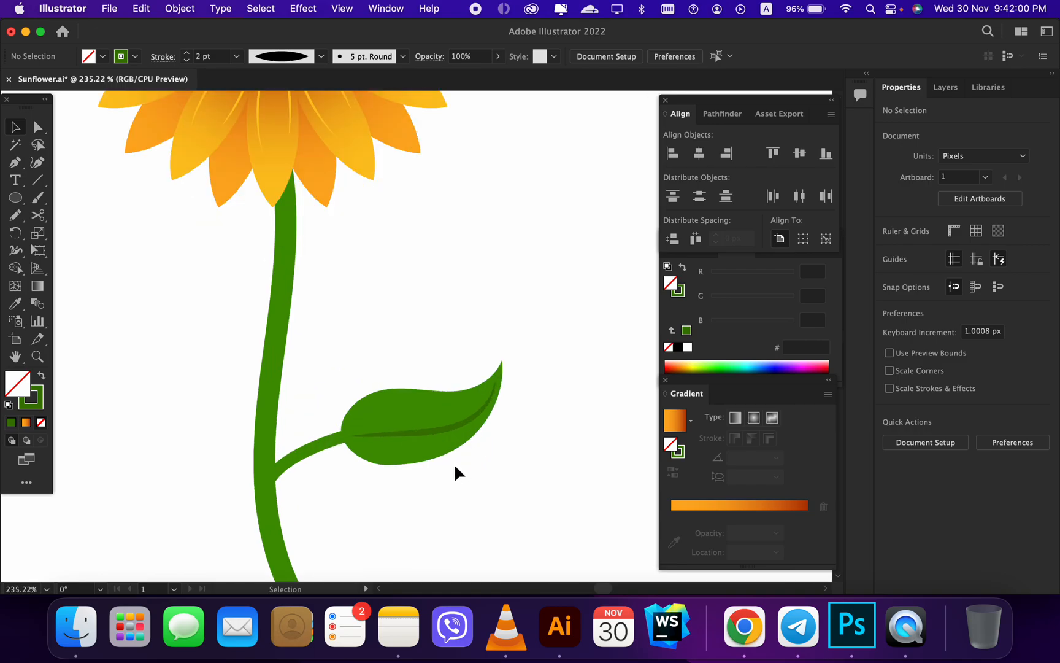
click(433, 436)
click(276, 58)
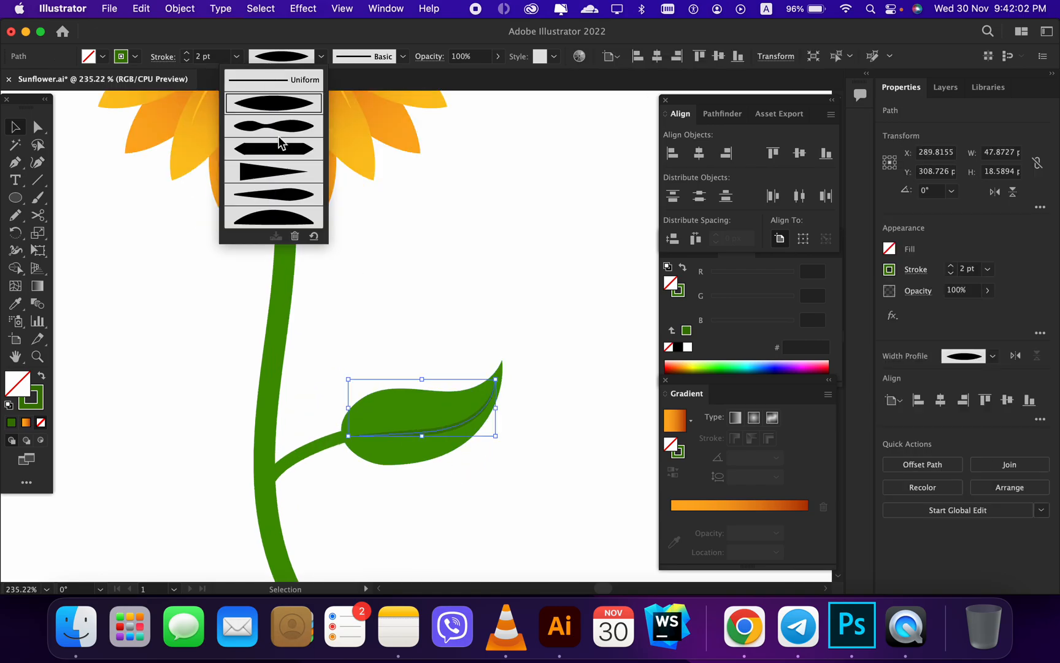
click(272, 175)
click(431, 325)
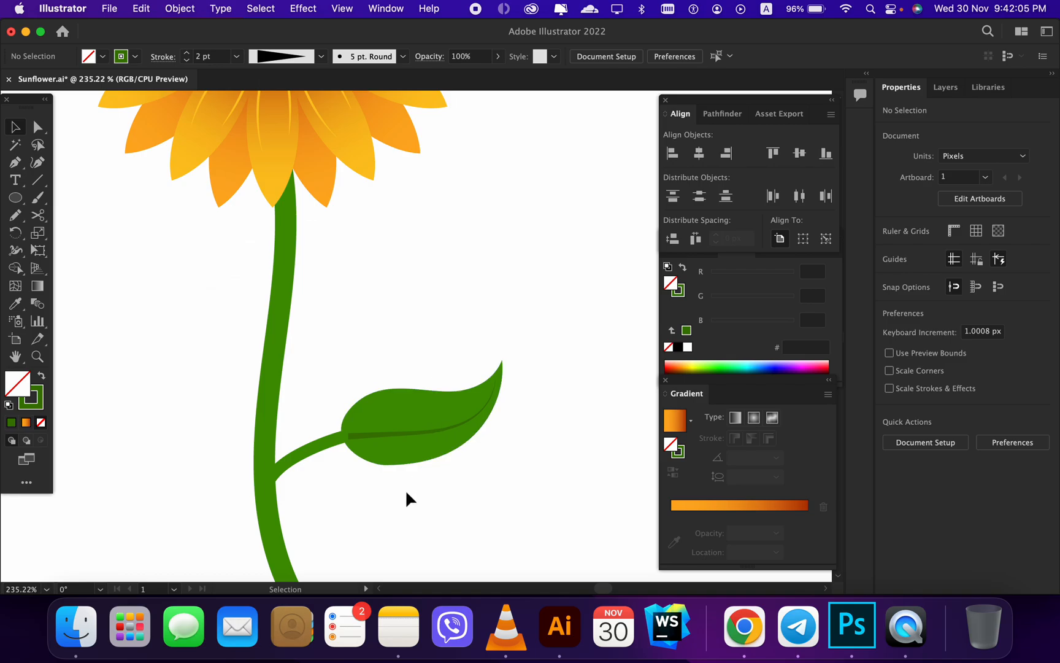
- Draw a side vein about 17 by 11 px branching upward from the midrib's middle and give it the lens-shaped width profile
key(n)
scroll(404, 473, up, 1)
mouse_move(407, 428)
mouse_down()
mouse_move(446, 414)
mouse_move(473, 380)
mouse_up()
key(v)
click(451, 363)
click(461, 402)
click(285, 55)
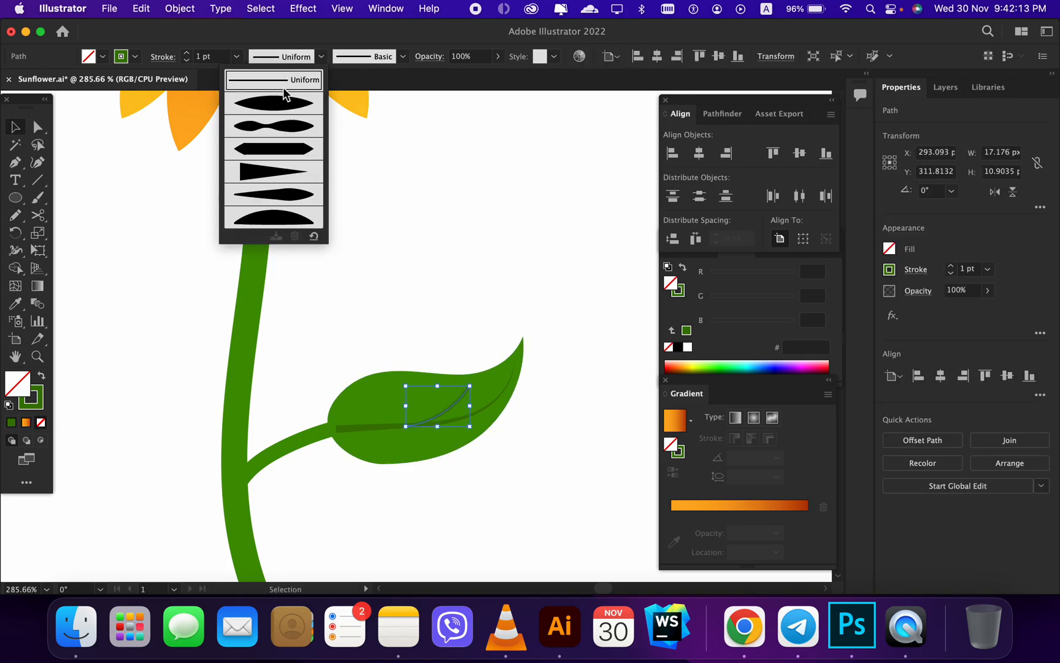
click(272, 103)
click(414, 284)
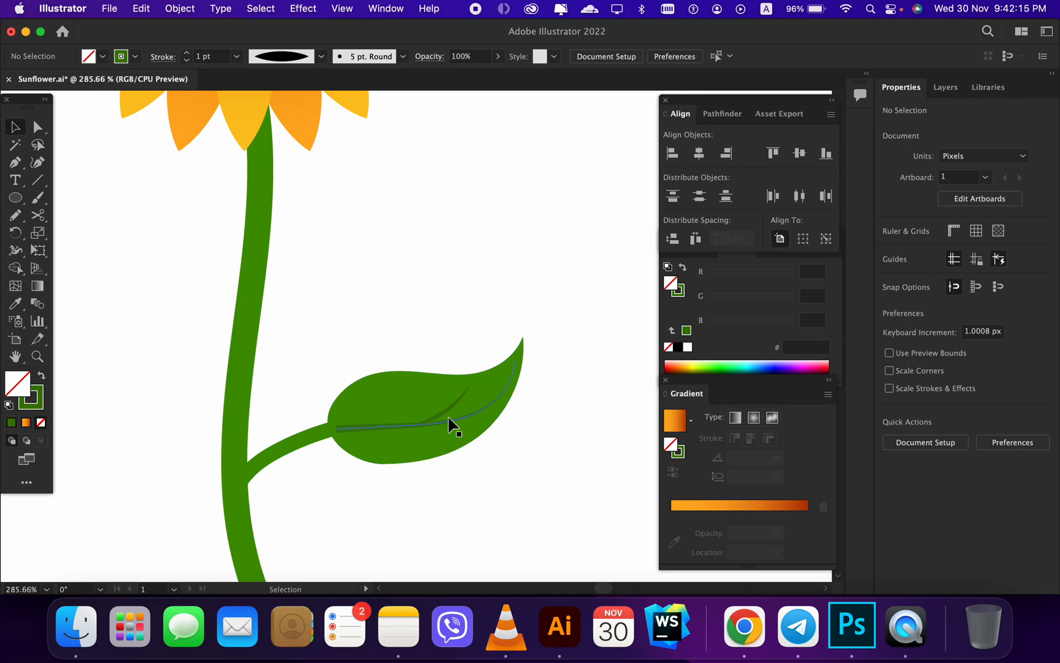
- Reduce the upper side vein's stroke weight to 0.75 pt and deselect it
click(452, 424)
click(185, 61)
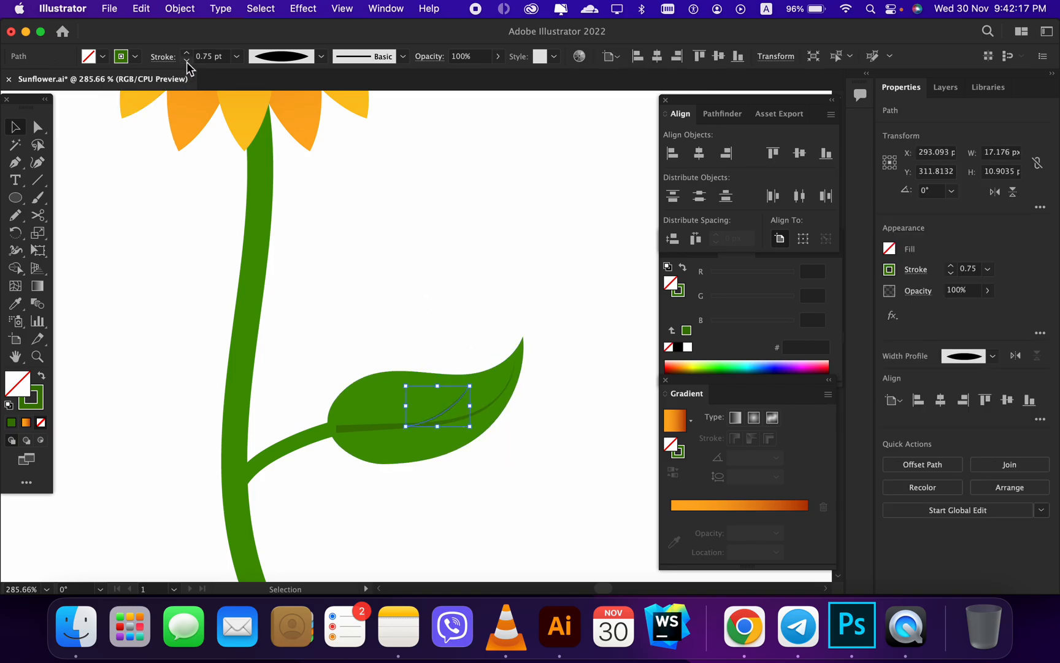
click(434, 248)
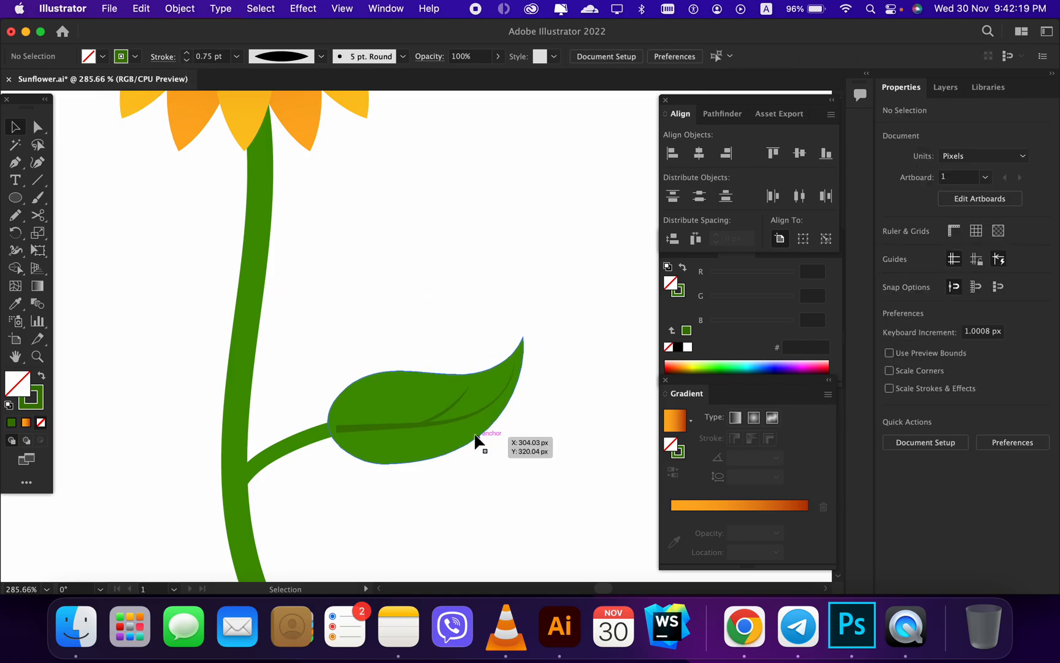
- Draw a second upper side vein about 13 by 11 px nearer the leaf's base and give it the lens-shaped width profile
key(n)
mouse_move(362, 428)
mouse_down()
mouse_move(403, 410)
mouse_move(411, 387)
mouse_up()
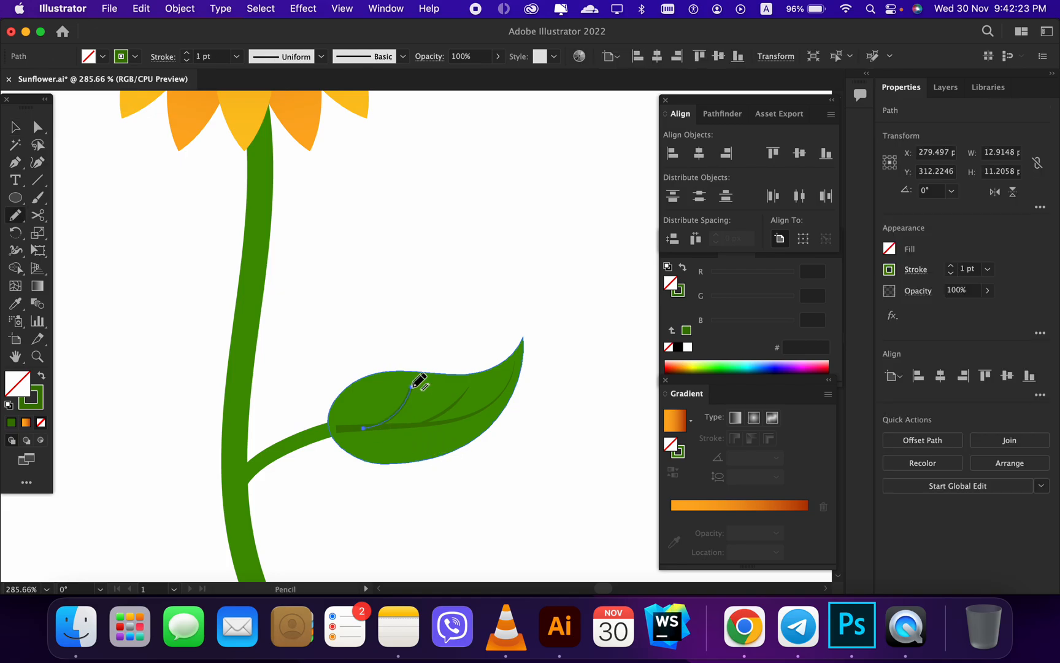
key(v)
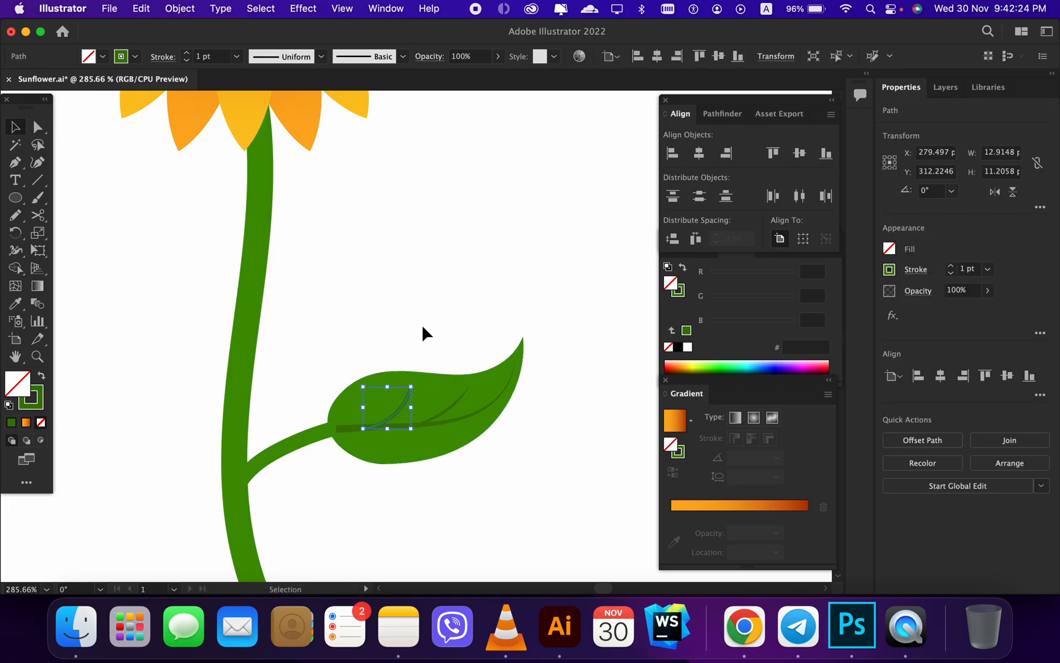
click(283, 57)
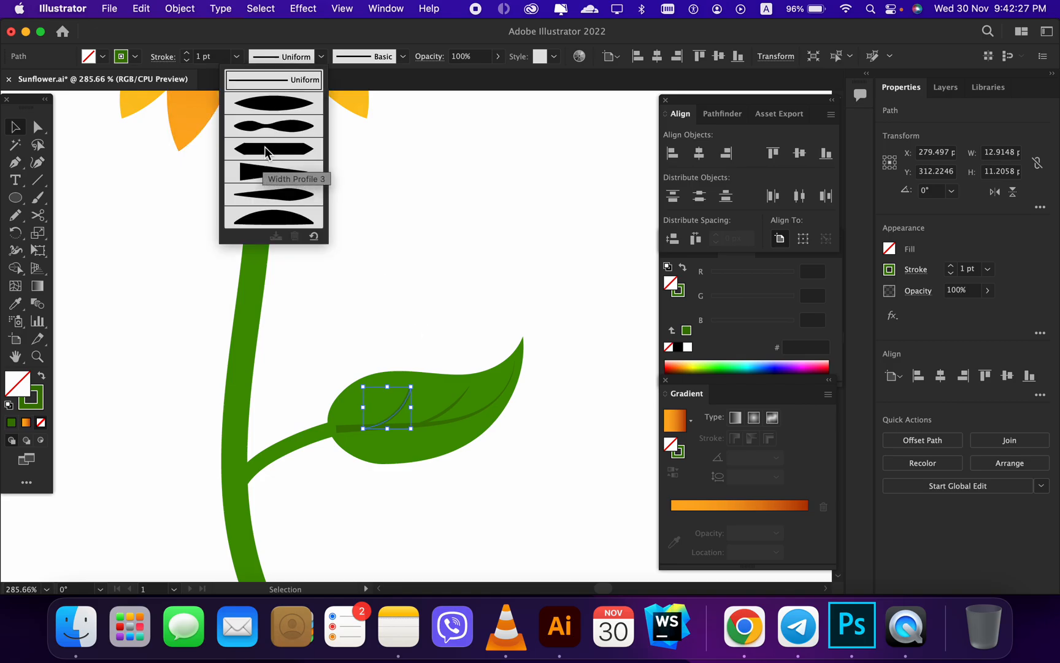
click(277, 104)
click(401, 268)
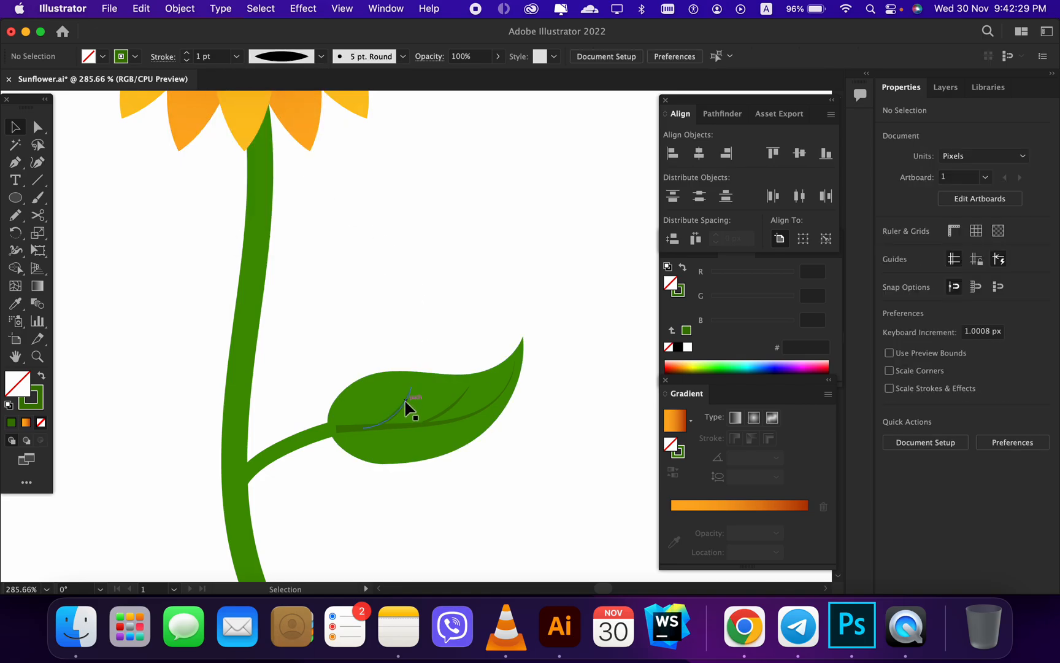
- Draw a curved vein about 27 by 5 px in the leaf's lower half and apply the lens-shaped width profile to it
key(n)
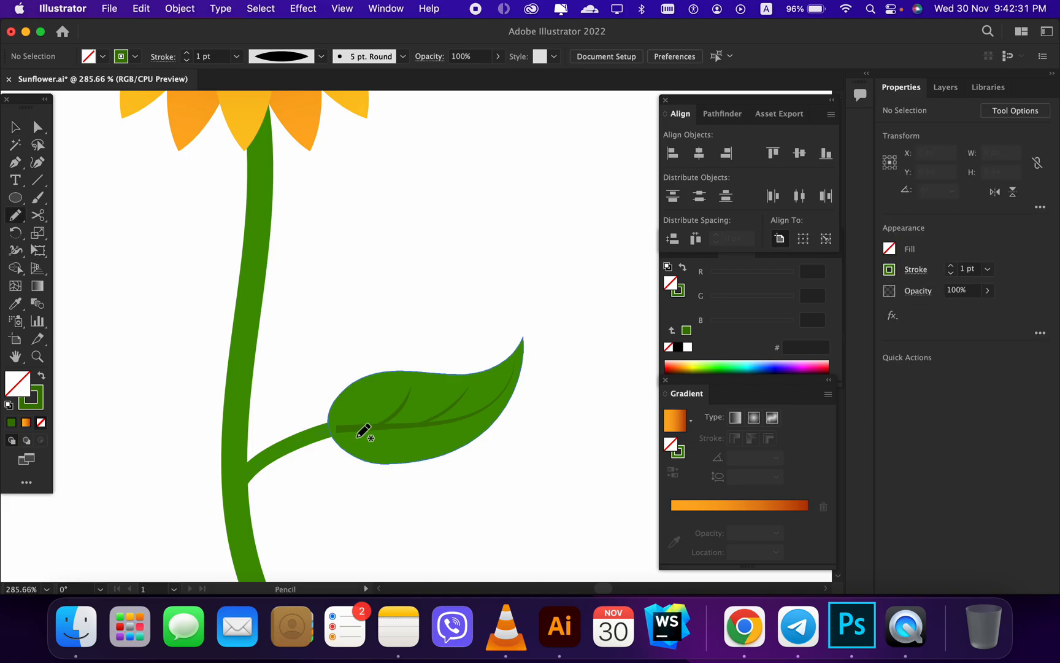
mouse_move(358, 431)
mouse_down()
mouse_move(406, 447)
mouse_move(461, 435)
mouse_up()
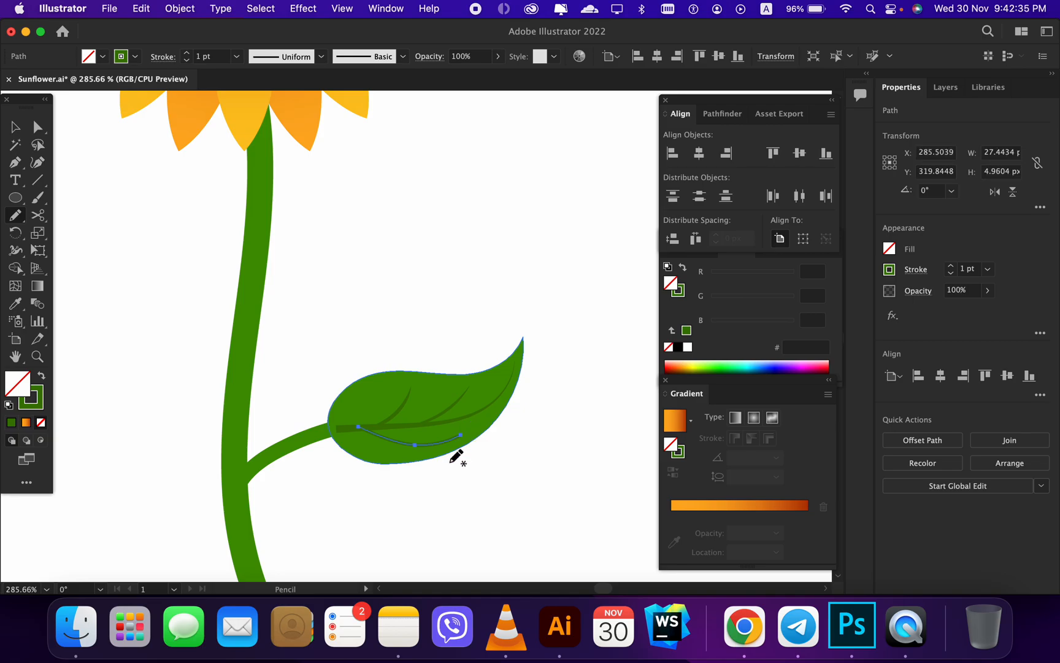
key(v)
click(272, 61)
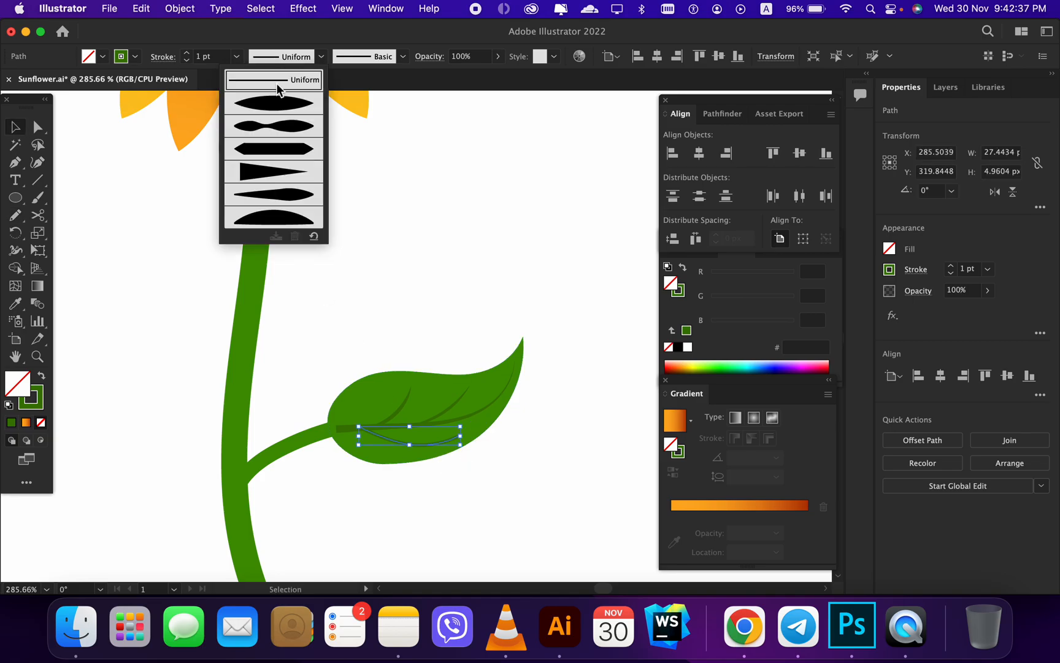
click(281, 92)
click(456, 252)
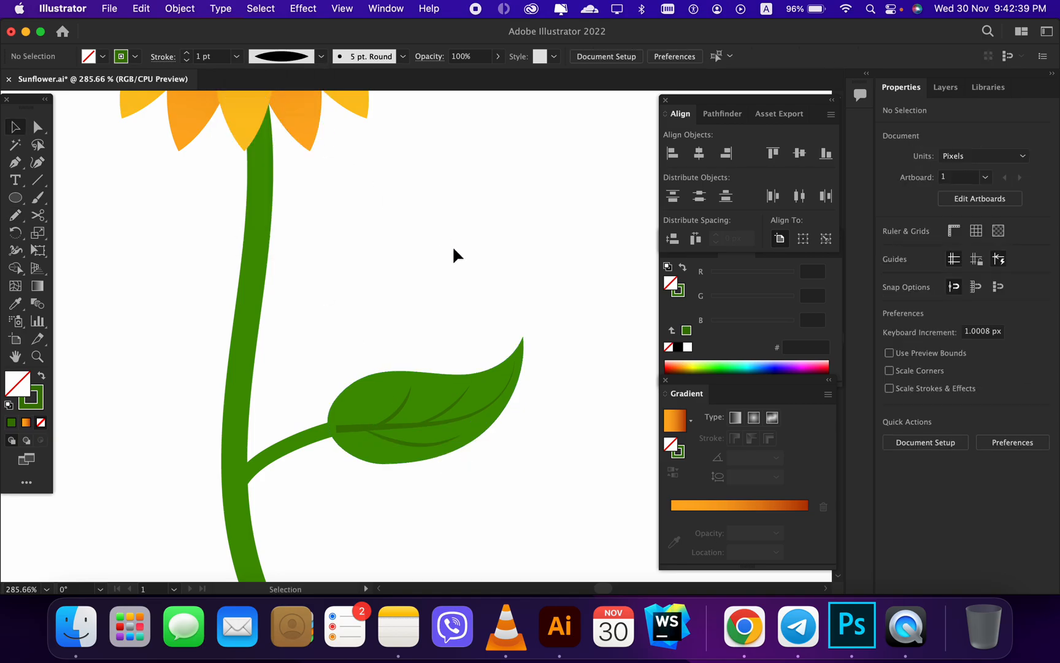
- Deselect the leaf artwork and save the Sunflower.ai document
click(339, 437)
click(343, 469)
scroll(492, 412, down, 3)
key(a)
key(super+s)
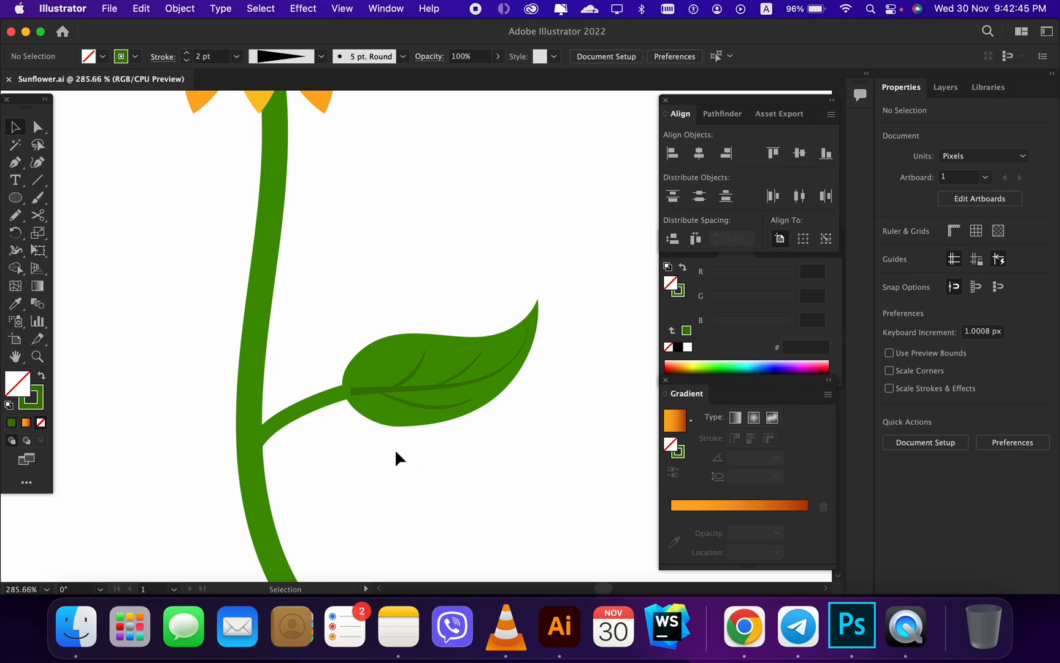
scroll(394, 448, up, 3)
scroll(431, 462, down, 5)
scroll(430, 460, down, 5)
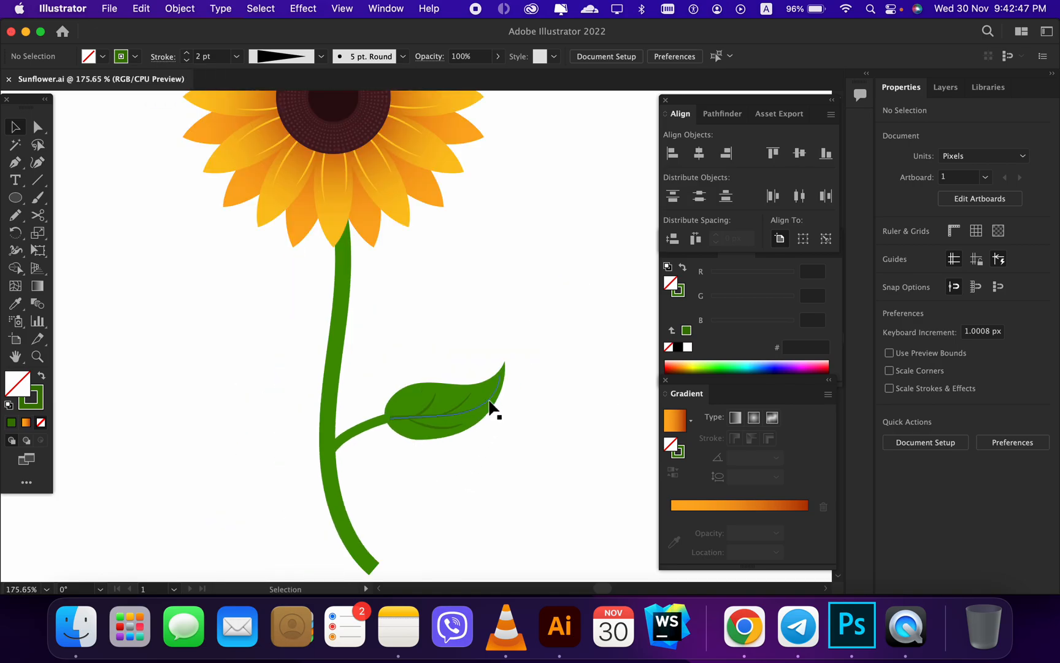
scroll(485, 283, up, 3)
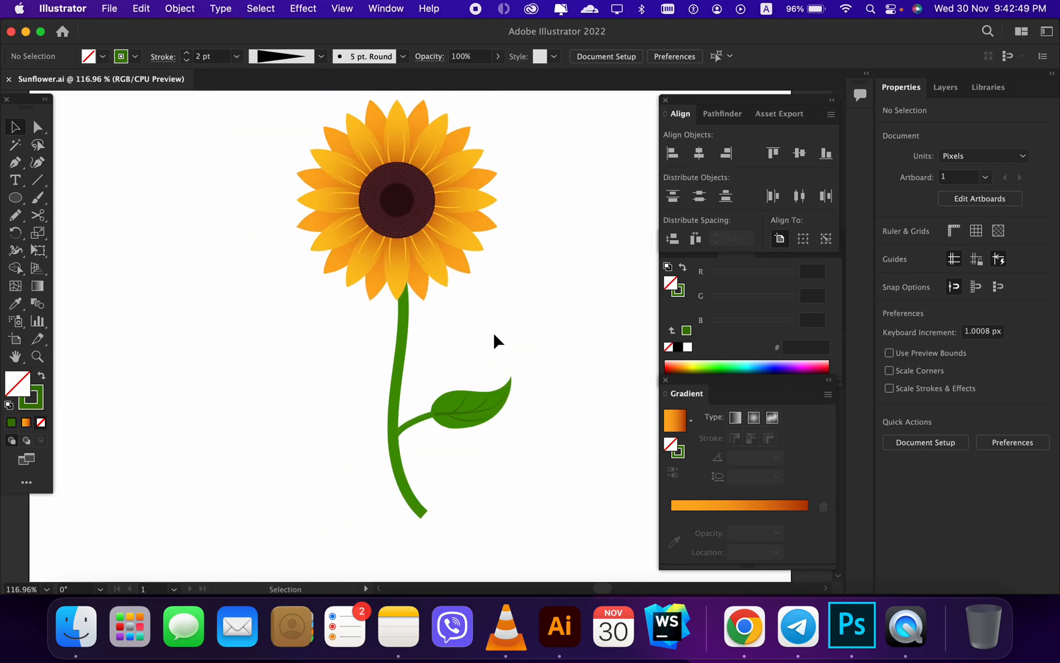
scroll(493, 335, up, 1)
scroll(493, 334, right, 1)
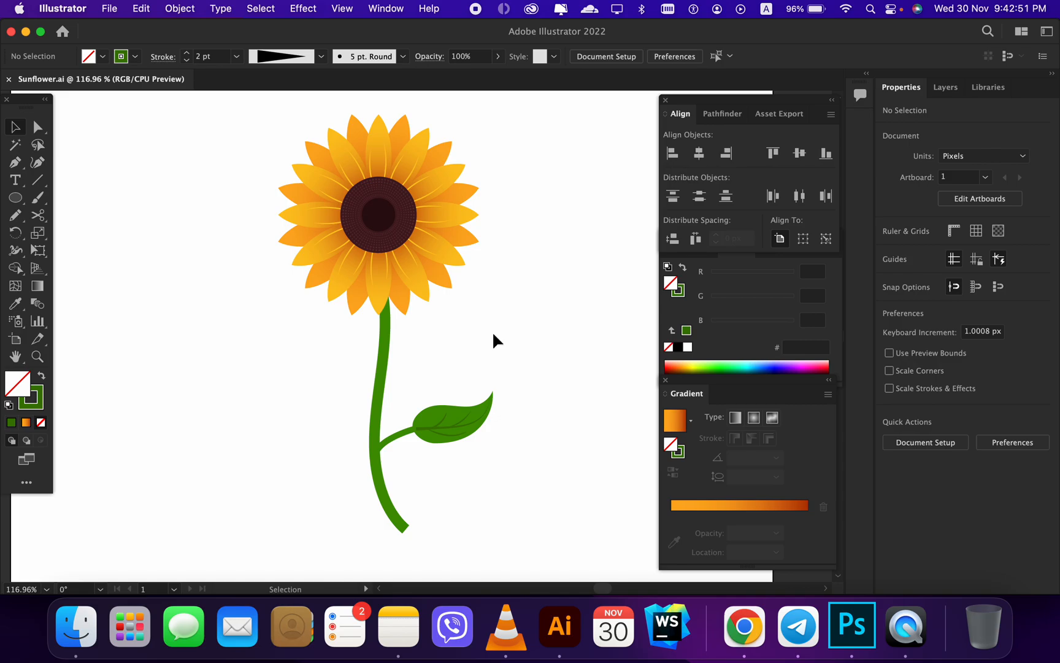
- Draw a small closed leaf outline about 32 by 29 px to the left of the stem, above the existing leaf
scroll(493, 334, up, 1)
scroll(492, 335, right, 1)
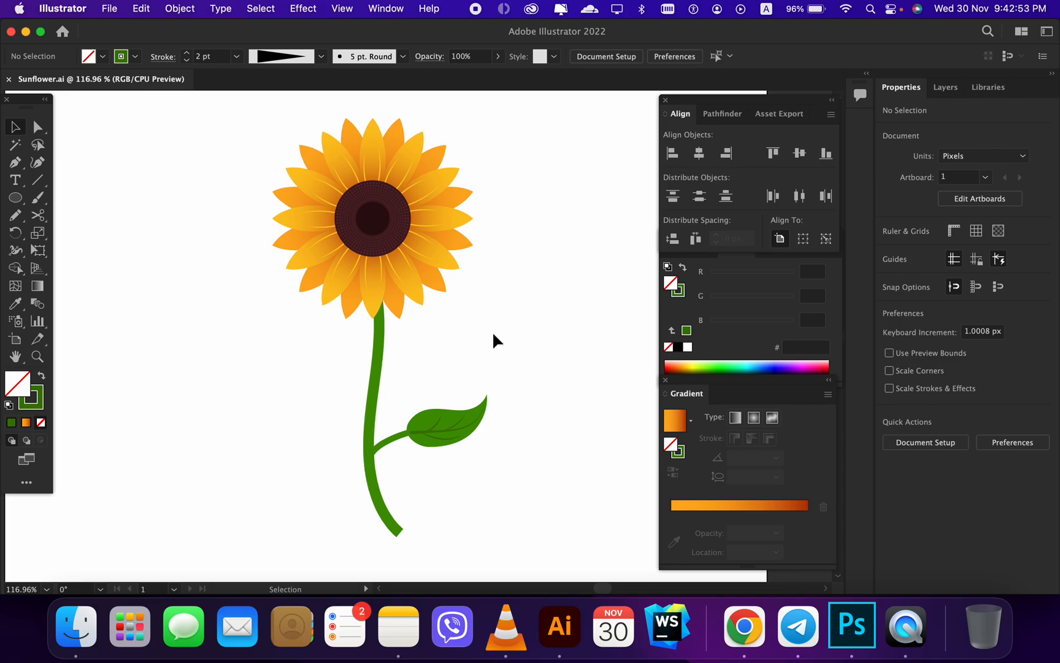
scroll(485, 344, right, 1)
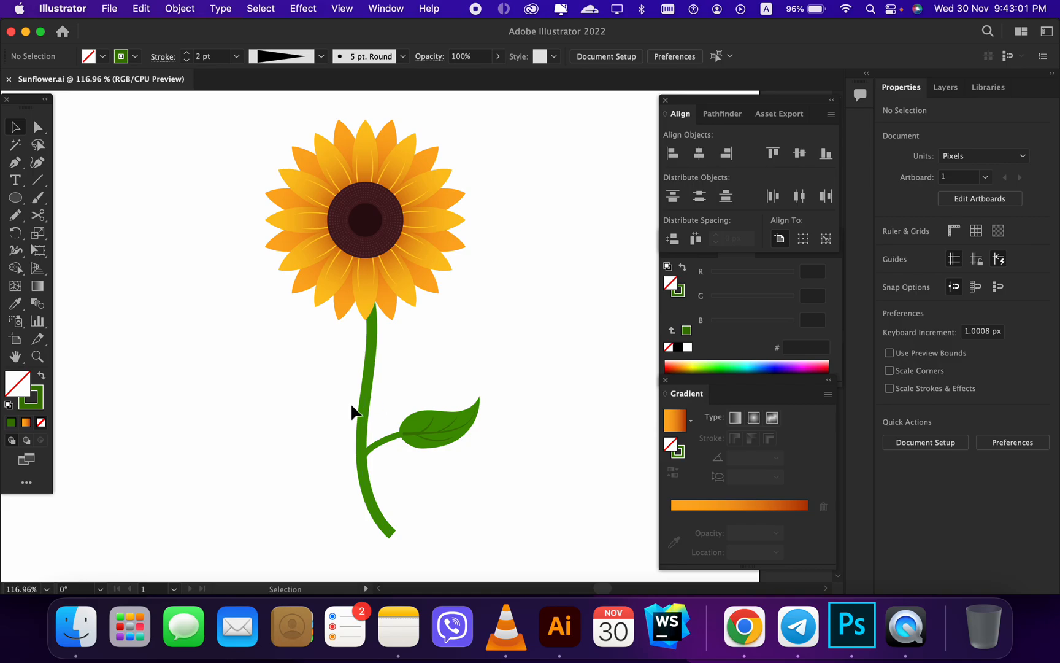
key(n)
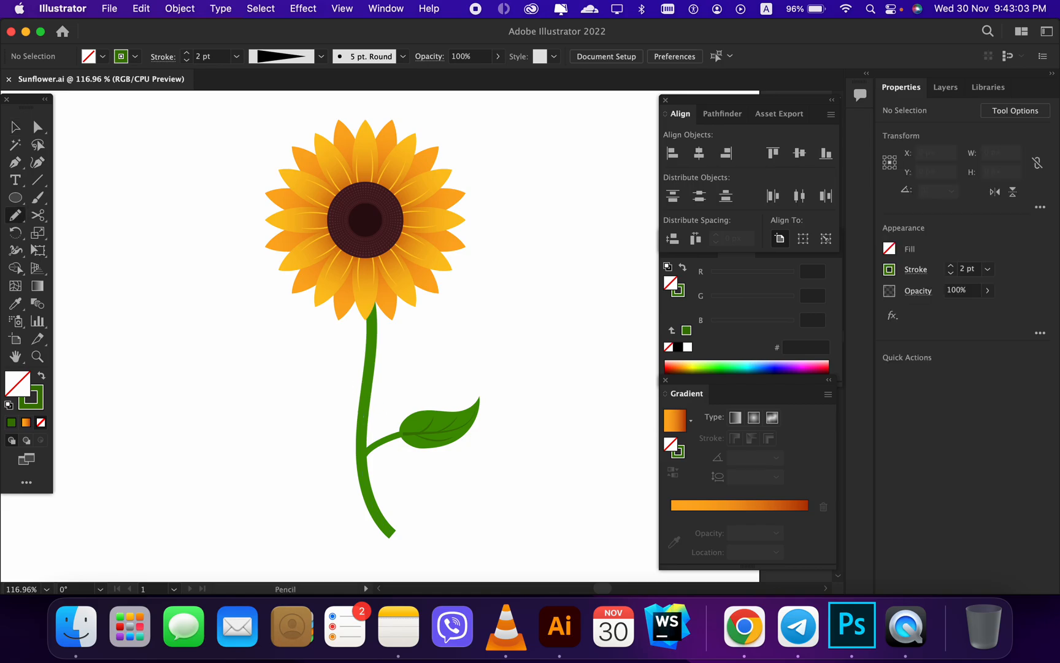
mouse_move(353, 387)
mouse_down()
mouse_move(320, 378)
mouse_move(307, 364)
mouse_move(314, 342)
mouse_move(353, 373)
mouse_move(354, 385)
mouse_up()
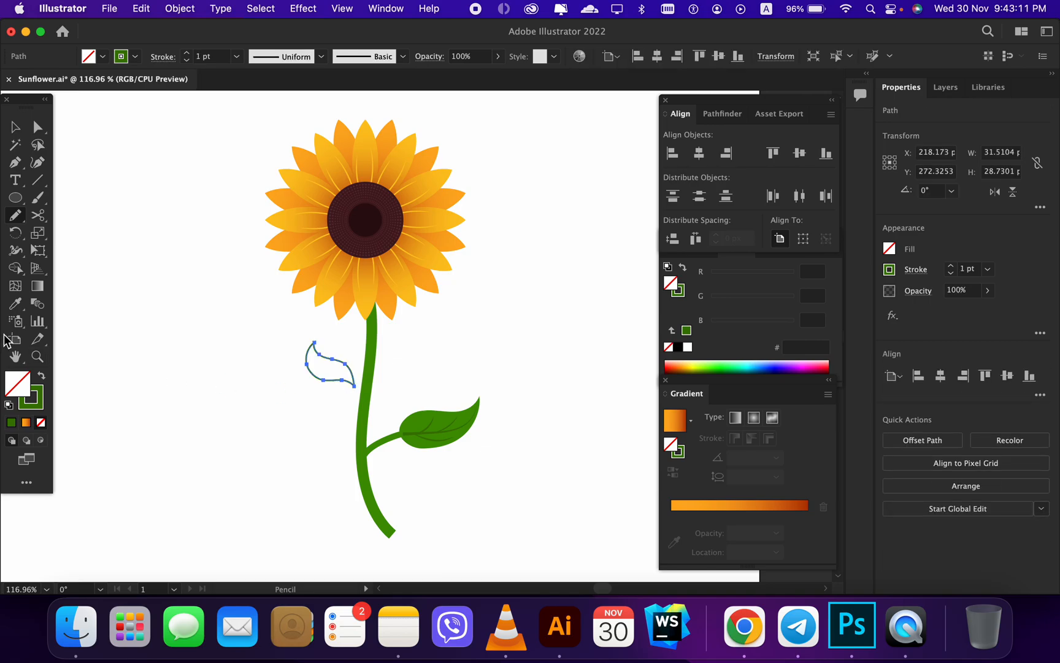
- Copy the existing leaf's green fill without stroke onto the small leaf outline and deselect it
click(15, 303)
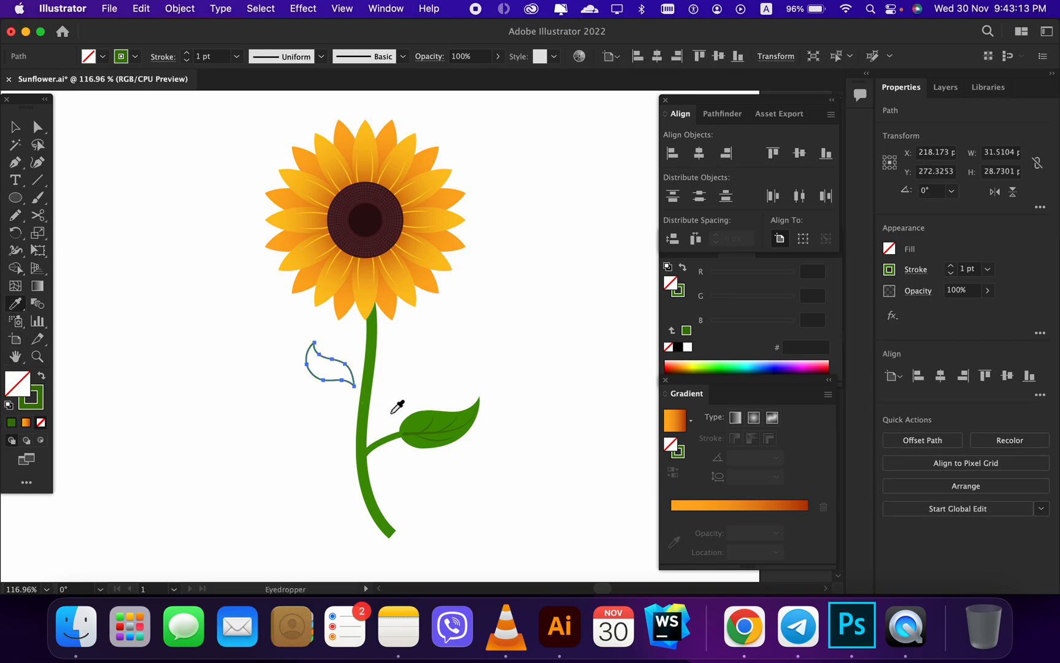
click(423, 418)
key(v)
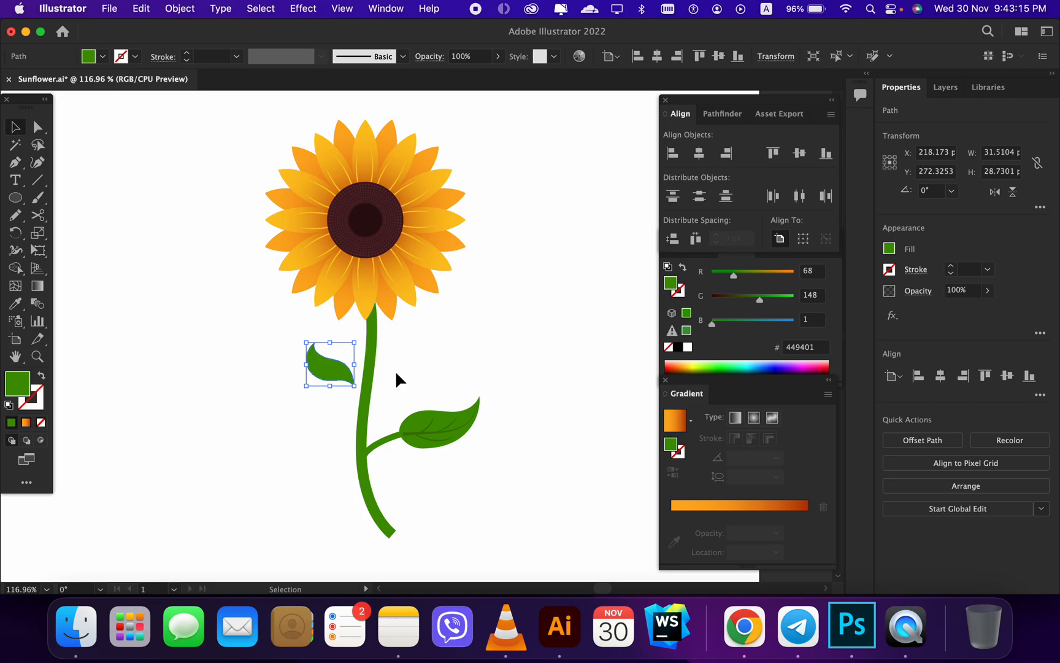
click(395, 370)
- Draw a curved stalk about 8 by 18 px from the small leaf to the stem and copy the larger leaf's stalk stroke onto it
scroll(336, 385, up, 3)
key(n)
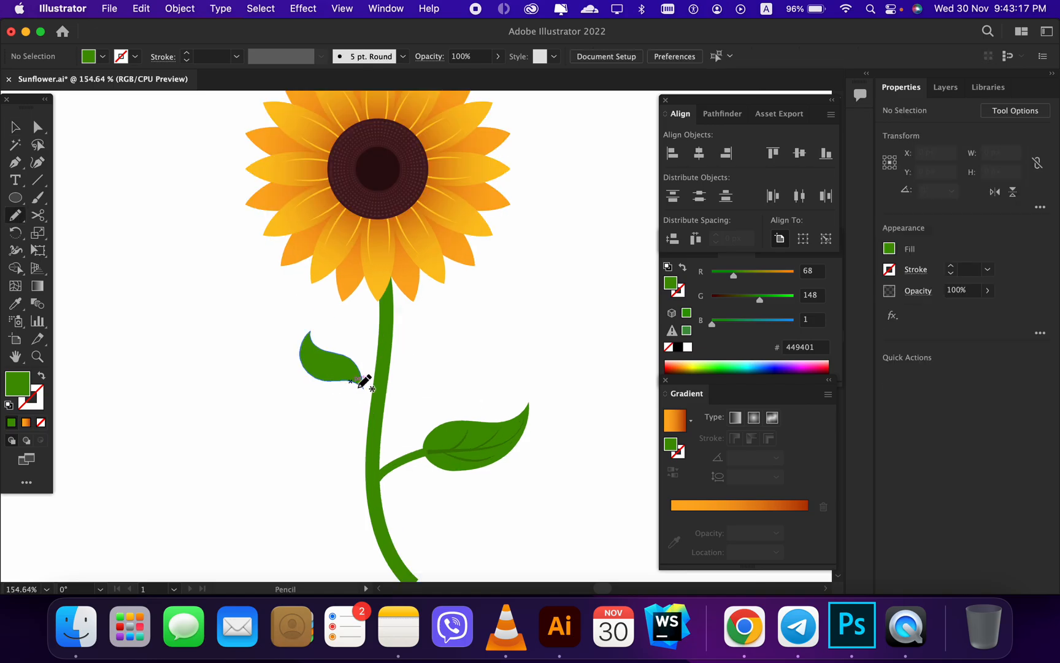
drag(359, 384, 373, 419)
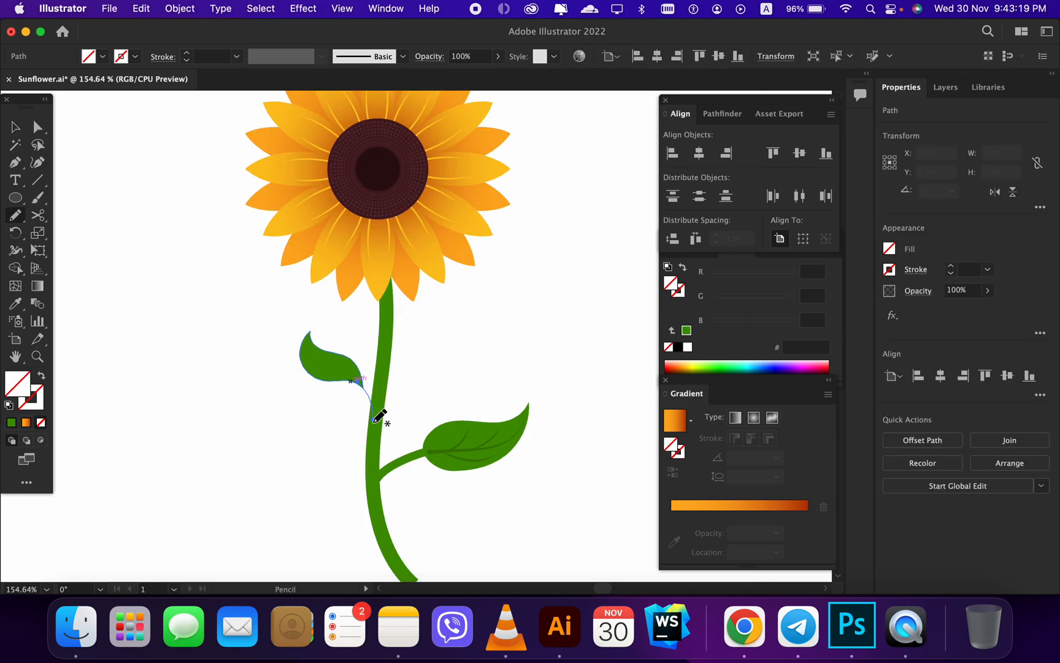
key(v)
key(i)
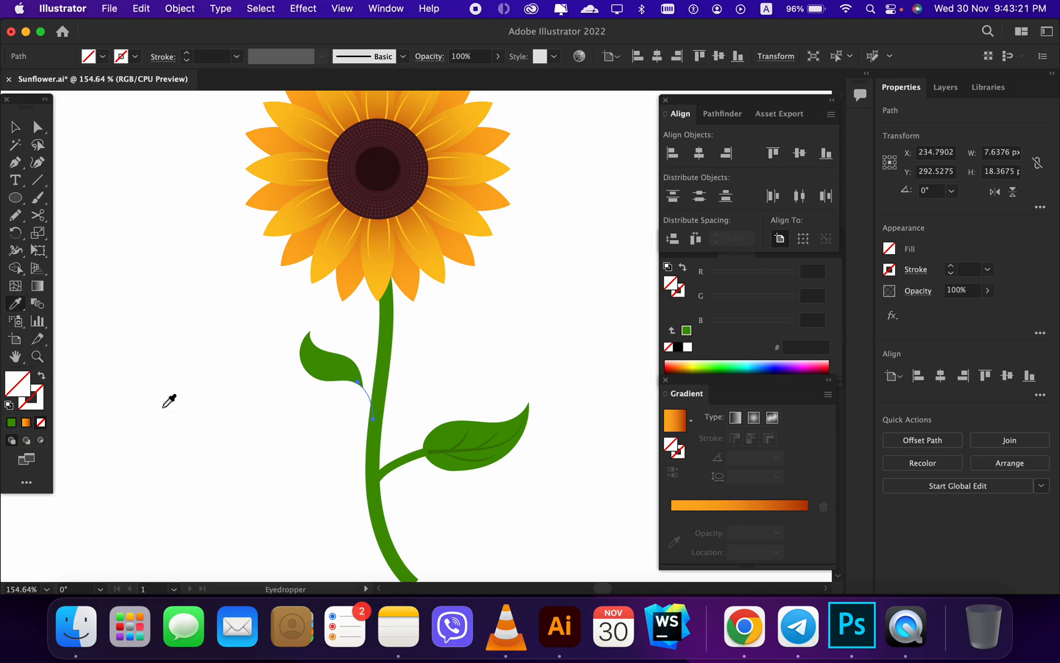
click(398, 462)
key(v)
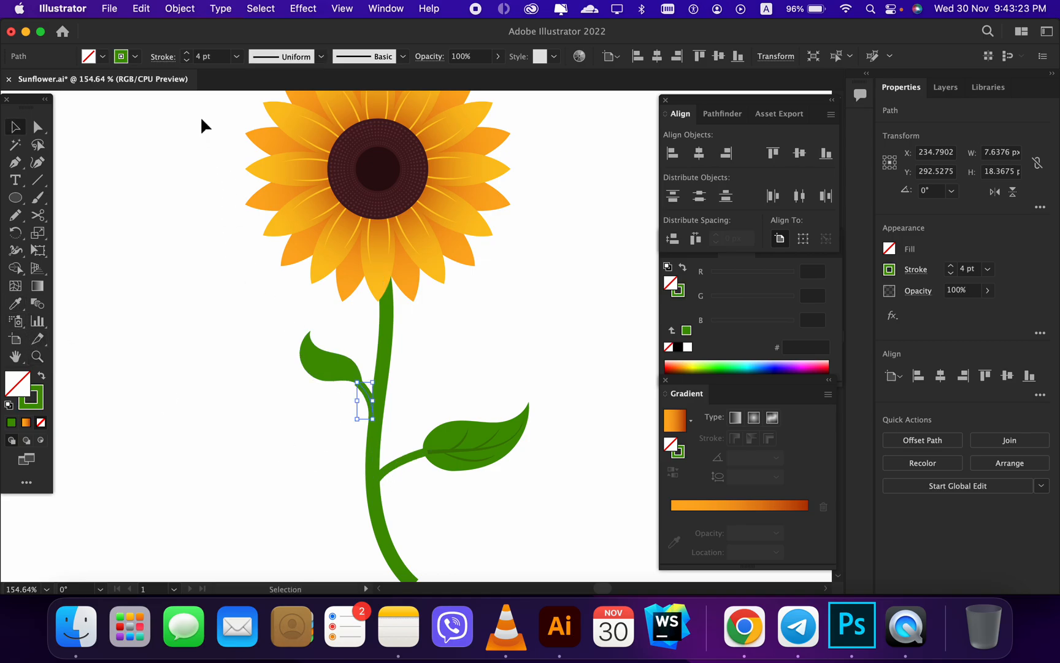
- Set the small leaf stalk's stroke weight to 2 pt and deselect it
click(186, 60)
click(186, 60)
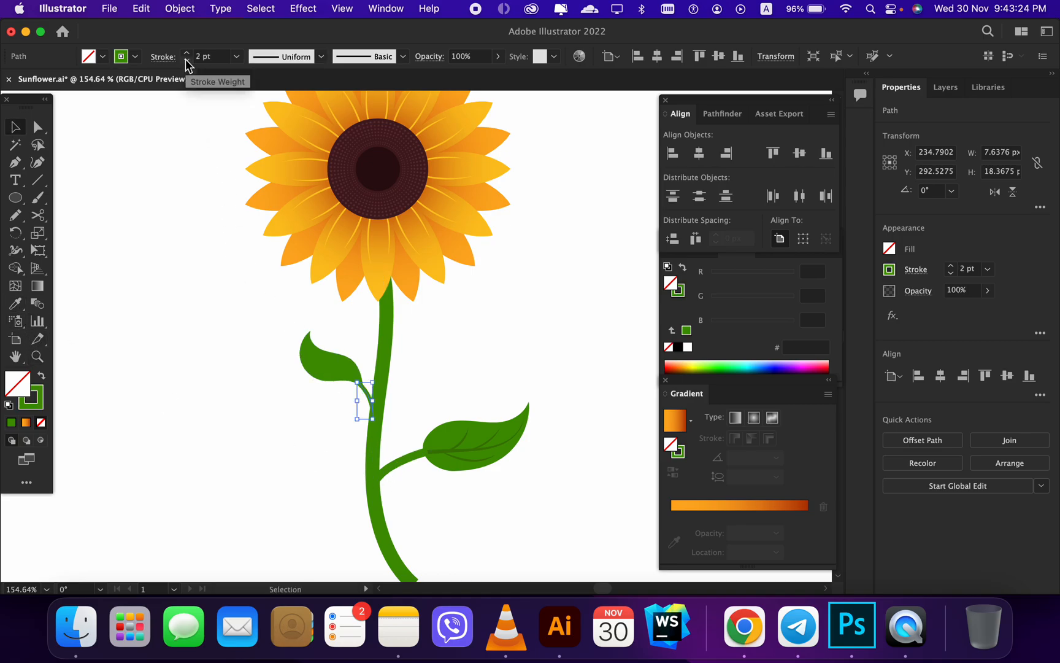
click(205, 203)
- Nudge the small leaf's stalk up by one keyboard increment and save the document
scroll(358, 371, up, 2)
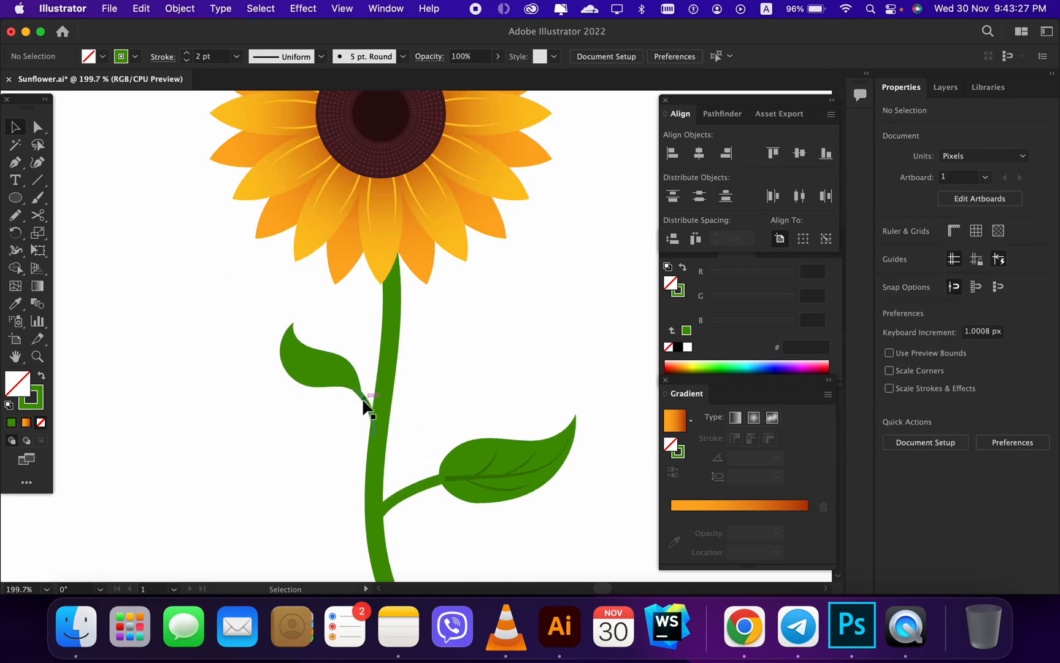
click(365, 398)
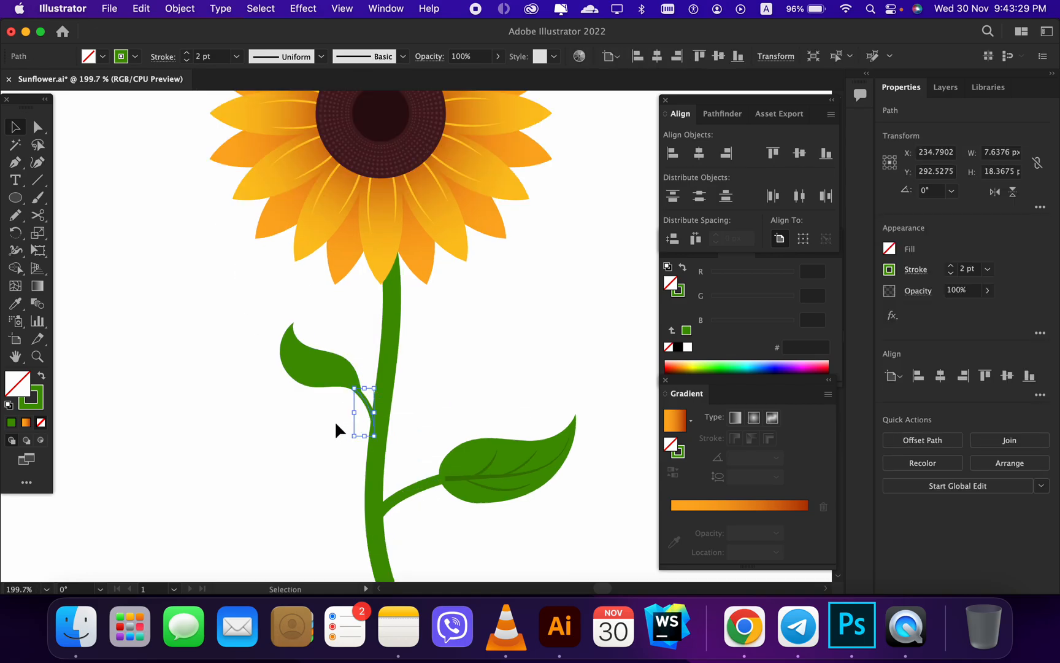
key(Up)
click(333, 416)
key(cmd+s)
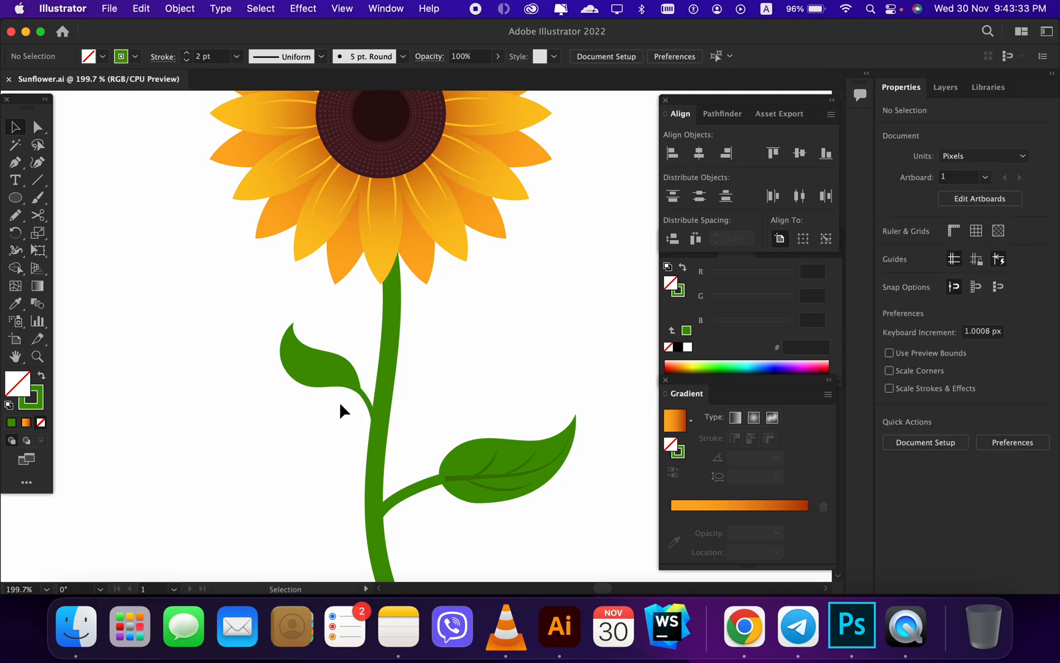
- Draw a midrib about 29 by 27 px through the small leaf into its stalk and copy the larger leaf's 1 pt dark green vein stroke onto it
key(n)
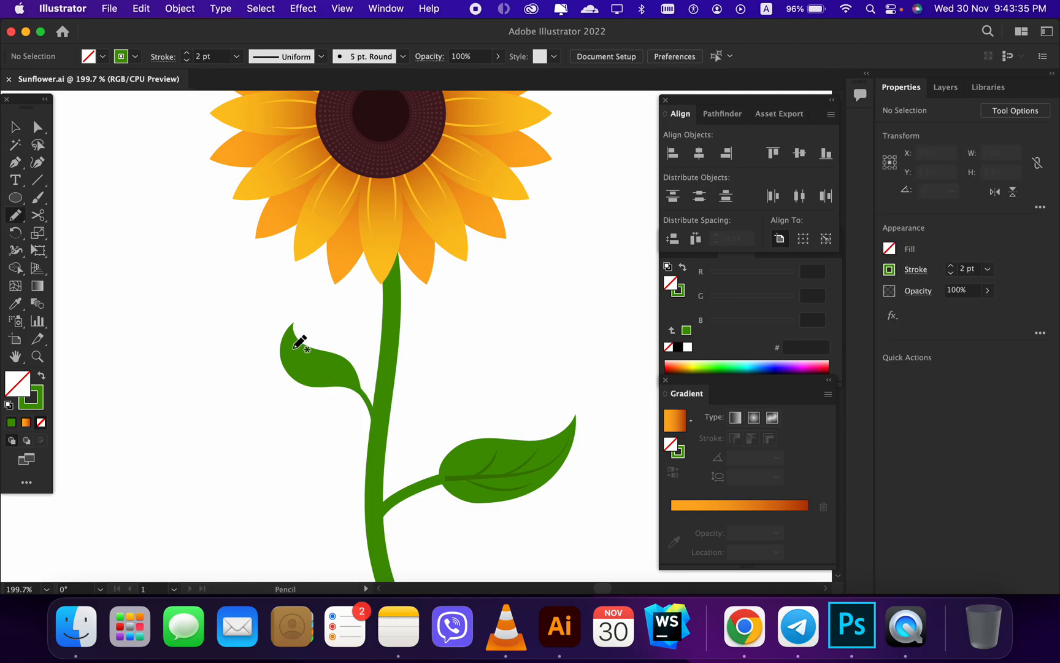
mouse_move(291, 337)
mouse_down()
mouse_move(304, 363)
mouse_move(366, 403)
mouse_up()
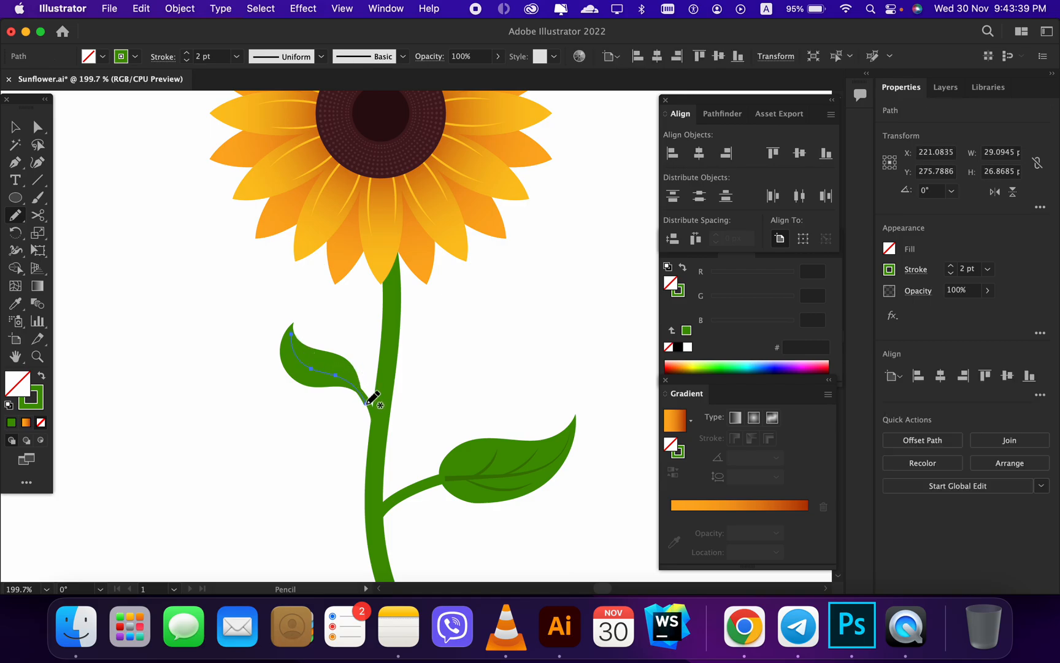
click(16, 304)
click(488, 471)
click(491, 466)
key(v)
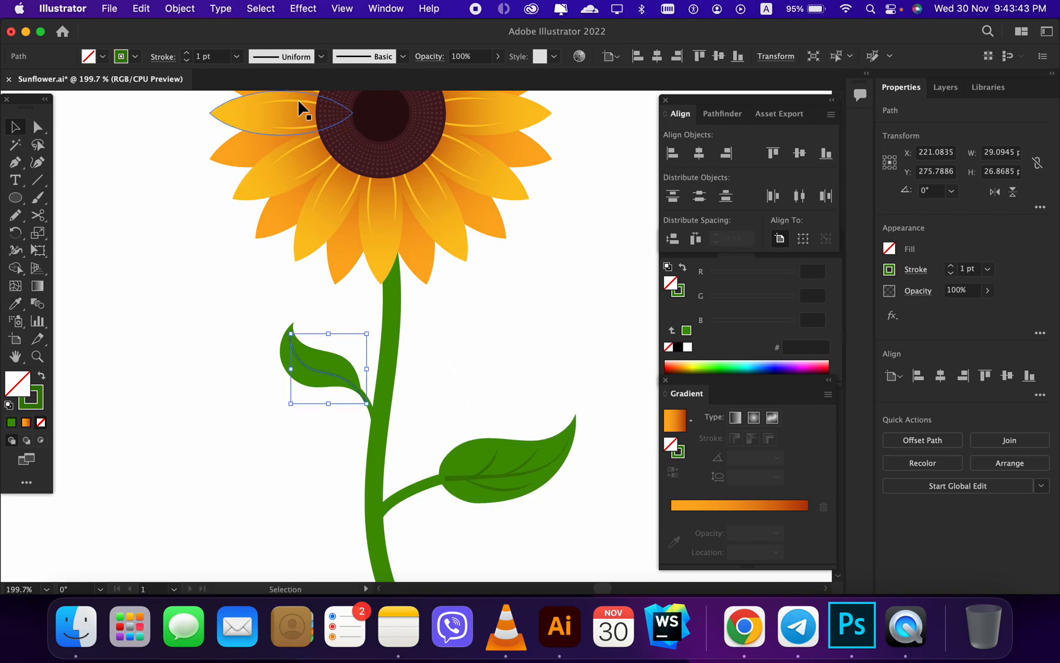
- Apply the triangular tapered width profile to the small leaf's midrib and deselect it
click(297, 59)
click(262, 186)
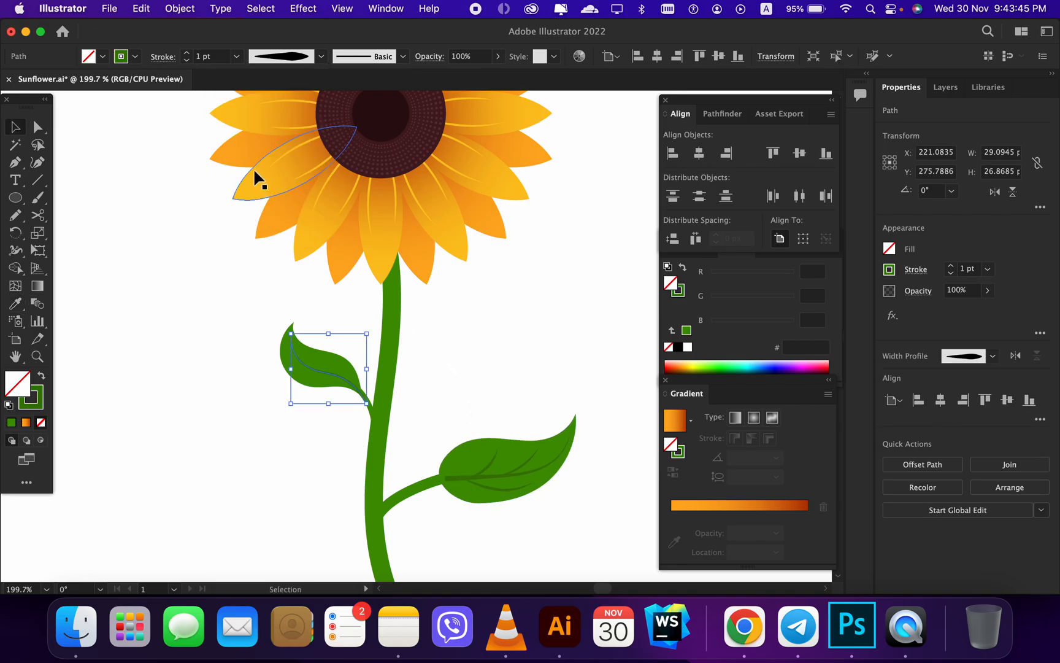
click(279, 58)
click(266, 180)
click(217, 293)
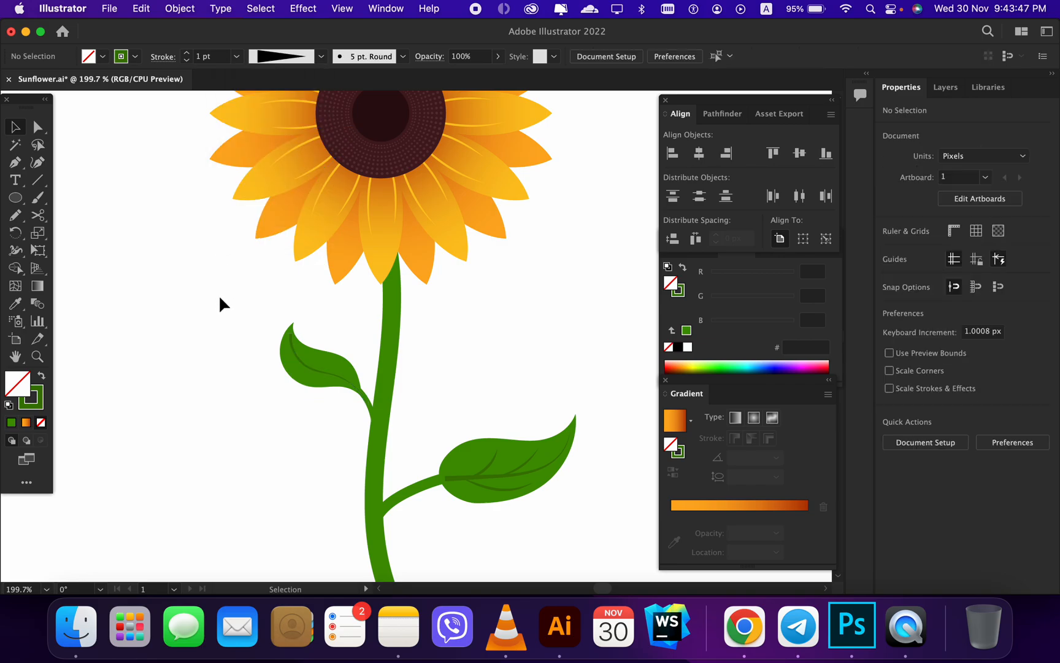
- Flip the midrib's width profile along the path and save the document
click(290, 357)
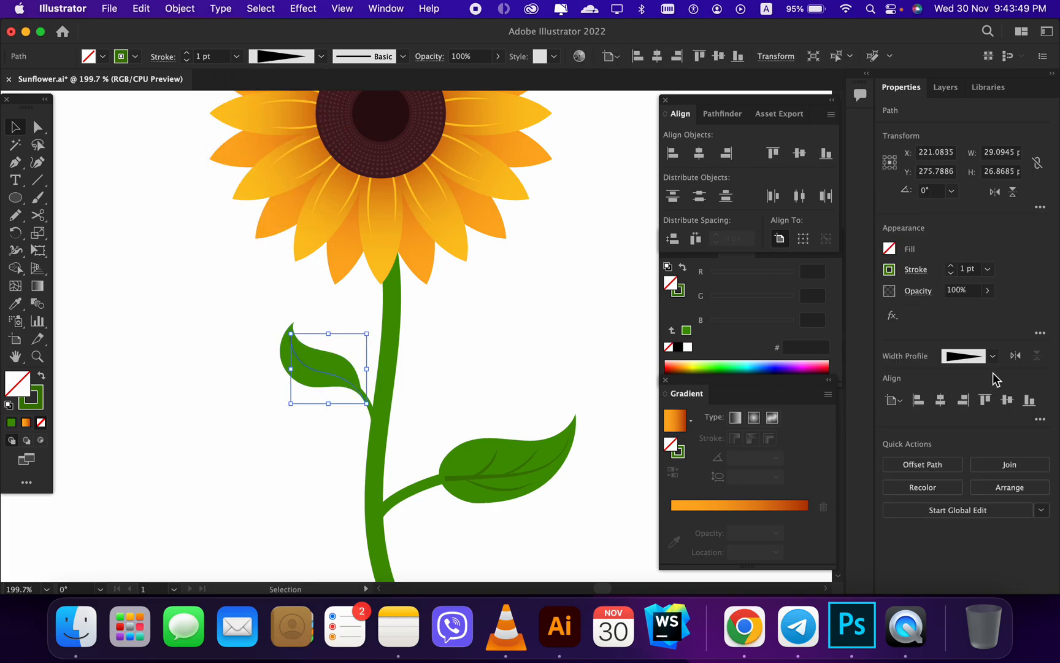
click(1016, 355)
click(433, 337)
key(super+s)
- Group the whole sunflower with its stem and leaves and center it horizontally on the artboard
scroll(325, 404, down, 3)
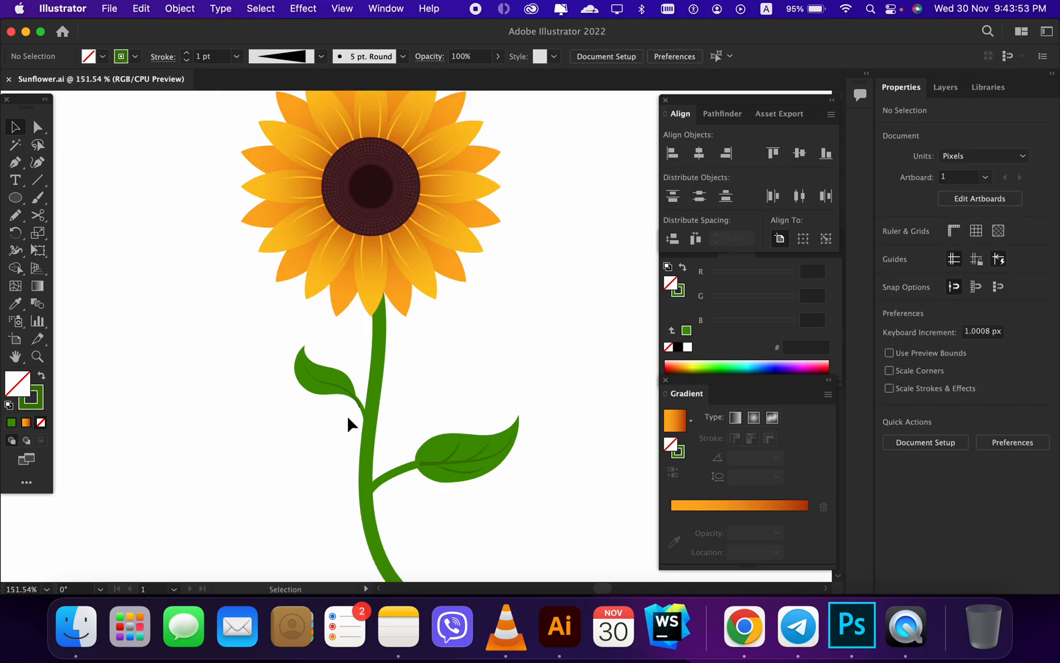
scroll(384, 412, down, 4)
drag(249, 201, 522, 550)
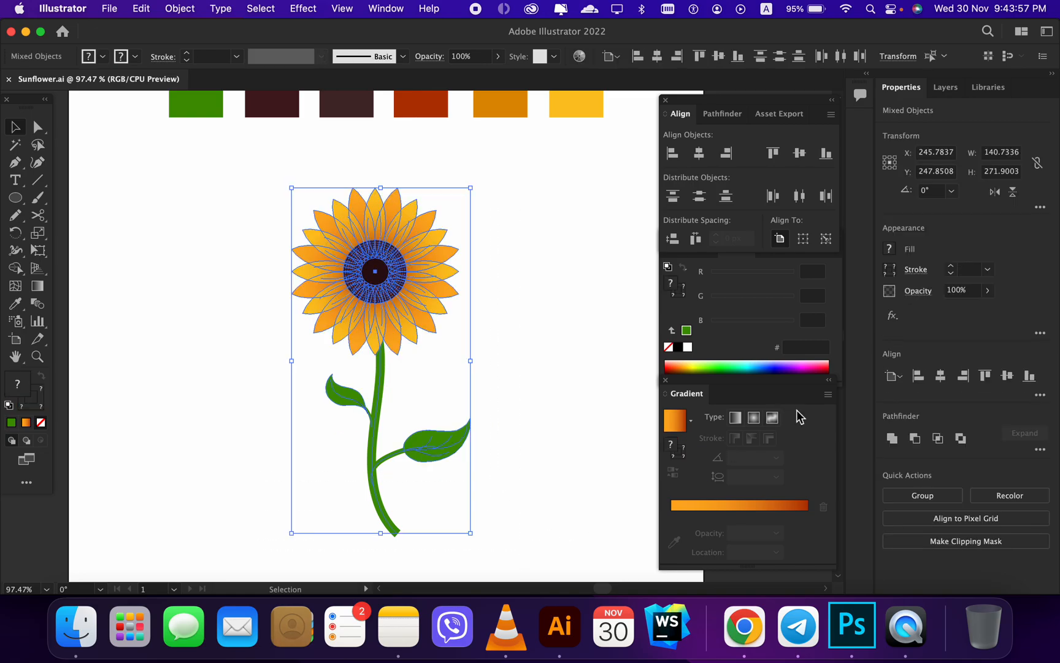
click(939, 496)
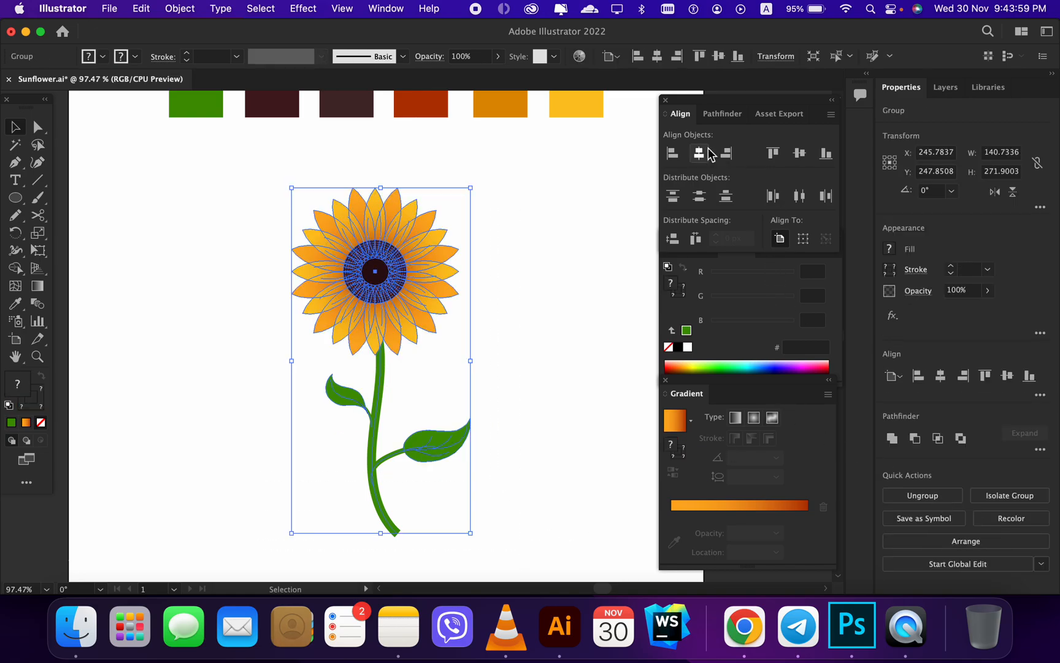
click(699, 152)
click(536, 398)
scroll(536, 398, up, 3)
scroll(536, 398, right, 2)
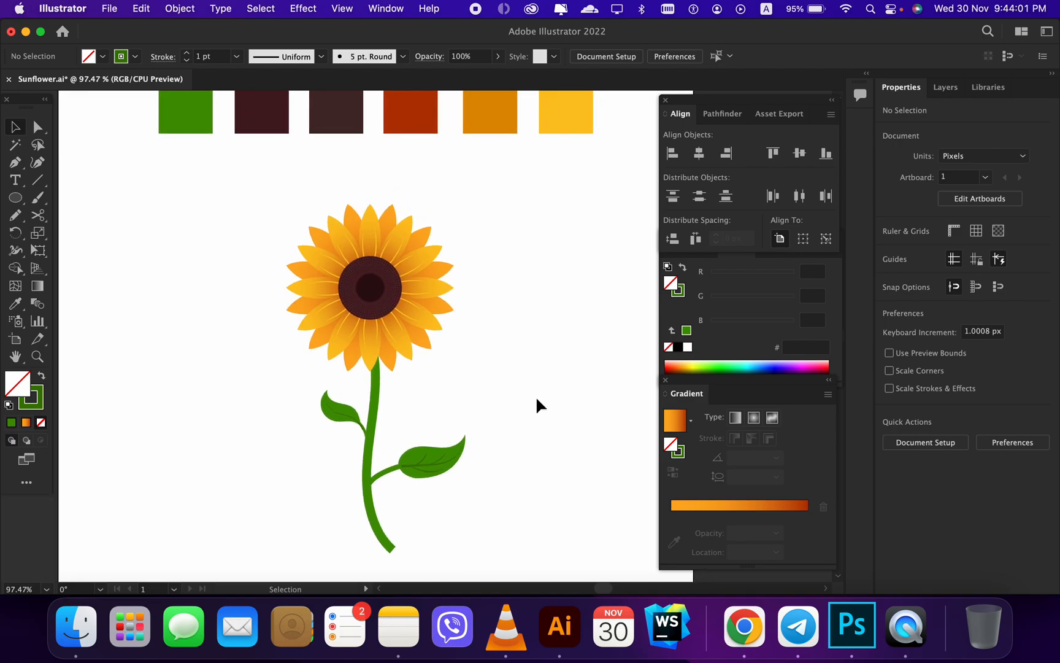
scroll(536, 395, up, 2)
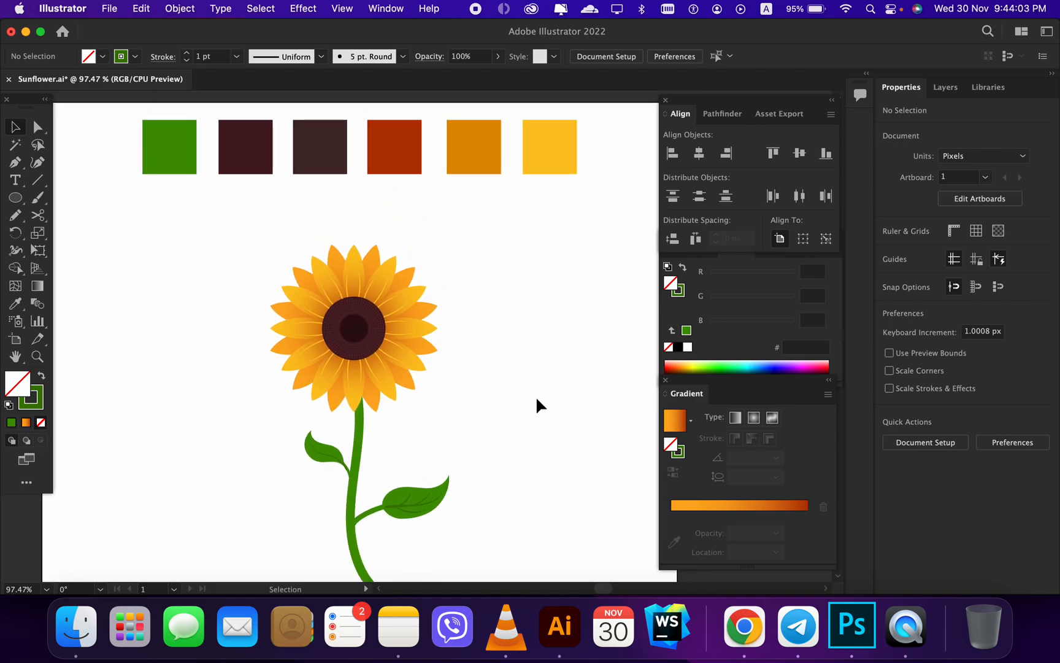